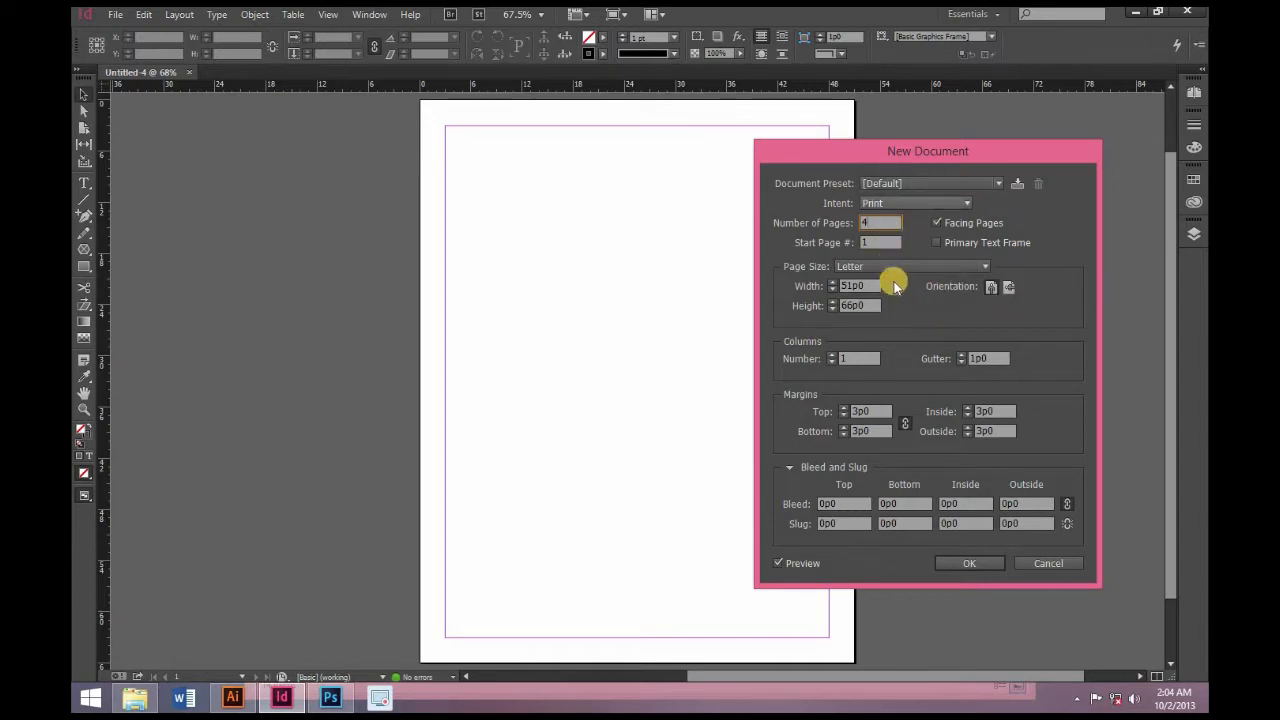
Step: Keep Letter as the new document's page size and set the number of columns to 3
left_click(893, 268)
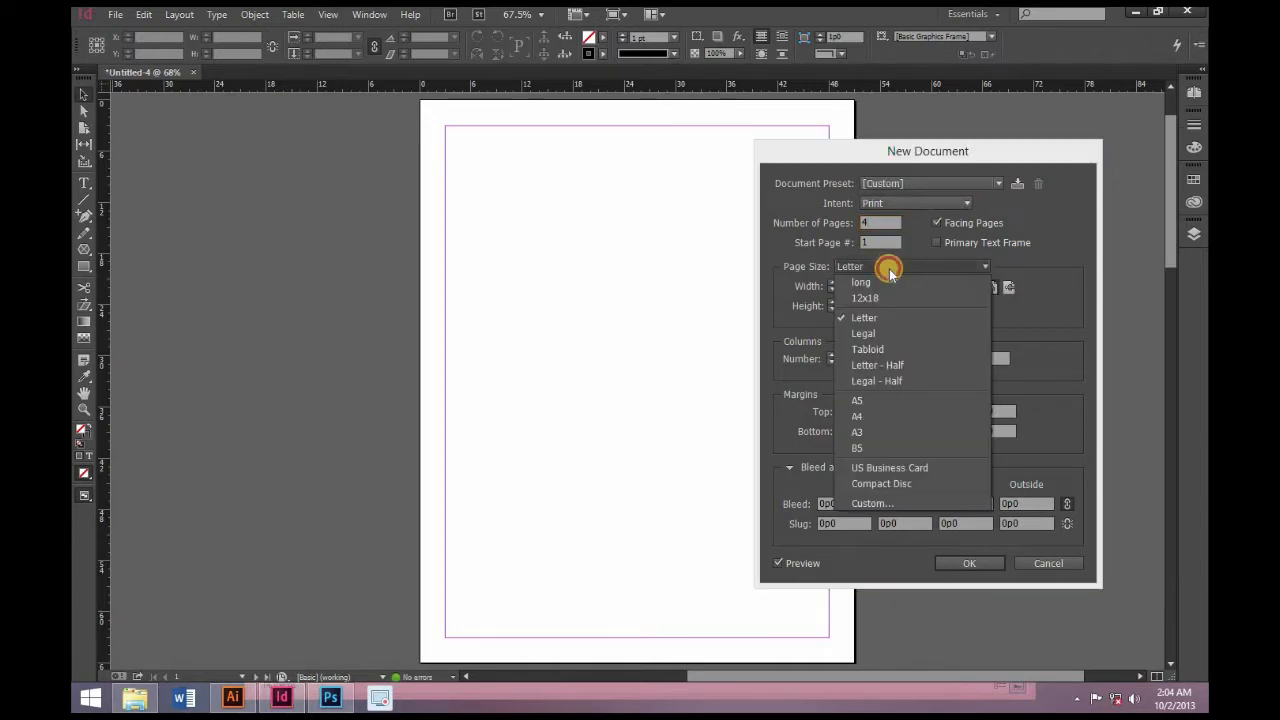
left_click(889, 268)
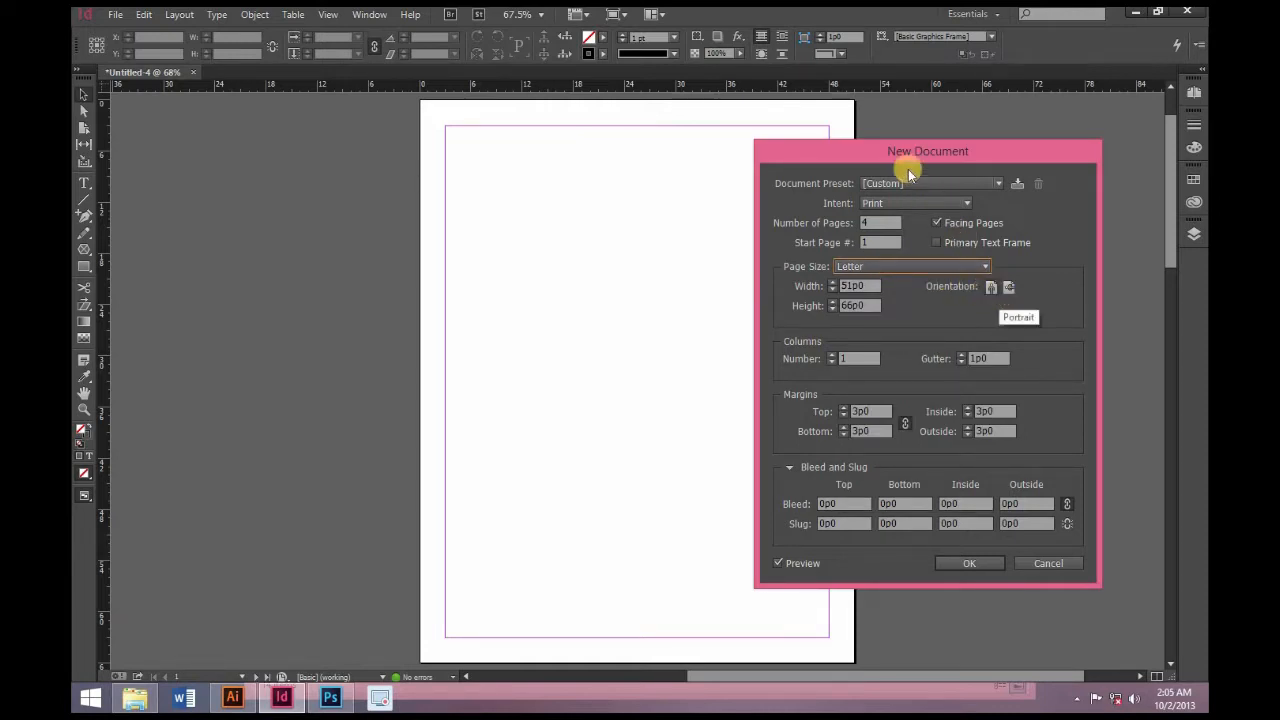
left_click_drag(897, 149, 909, 147)
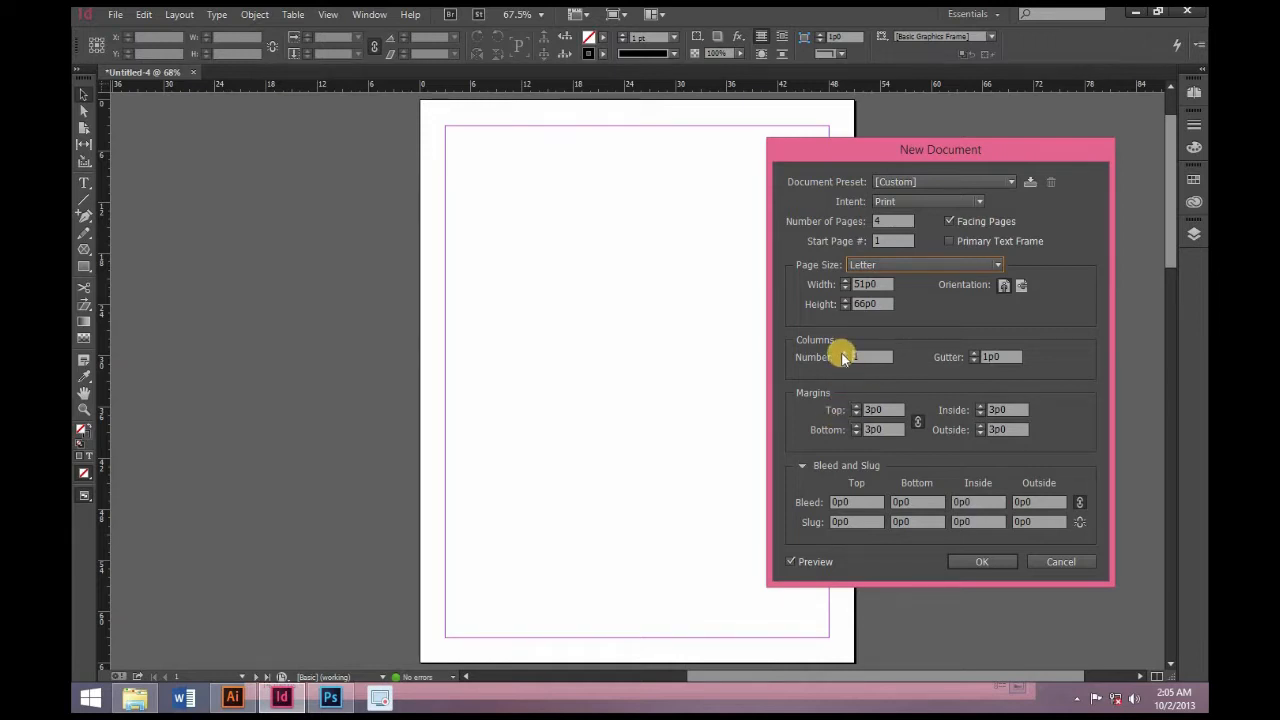
left_click(844, 354)
left_click(844, 354)
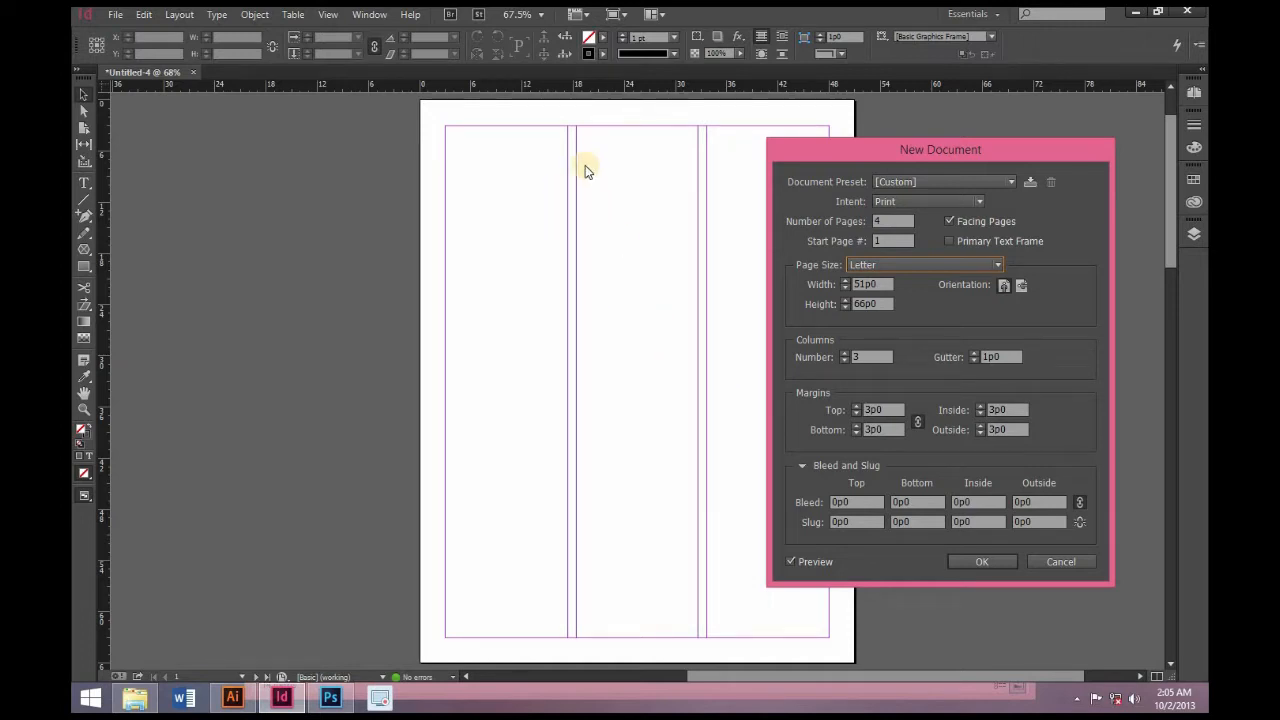
Step: Set the column gutter to 1p5 and create the document
left_click(978, 353)
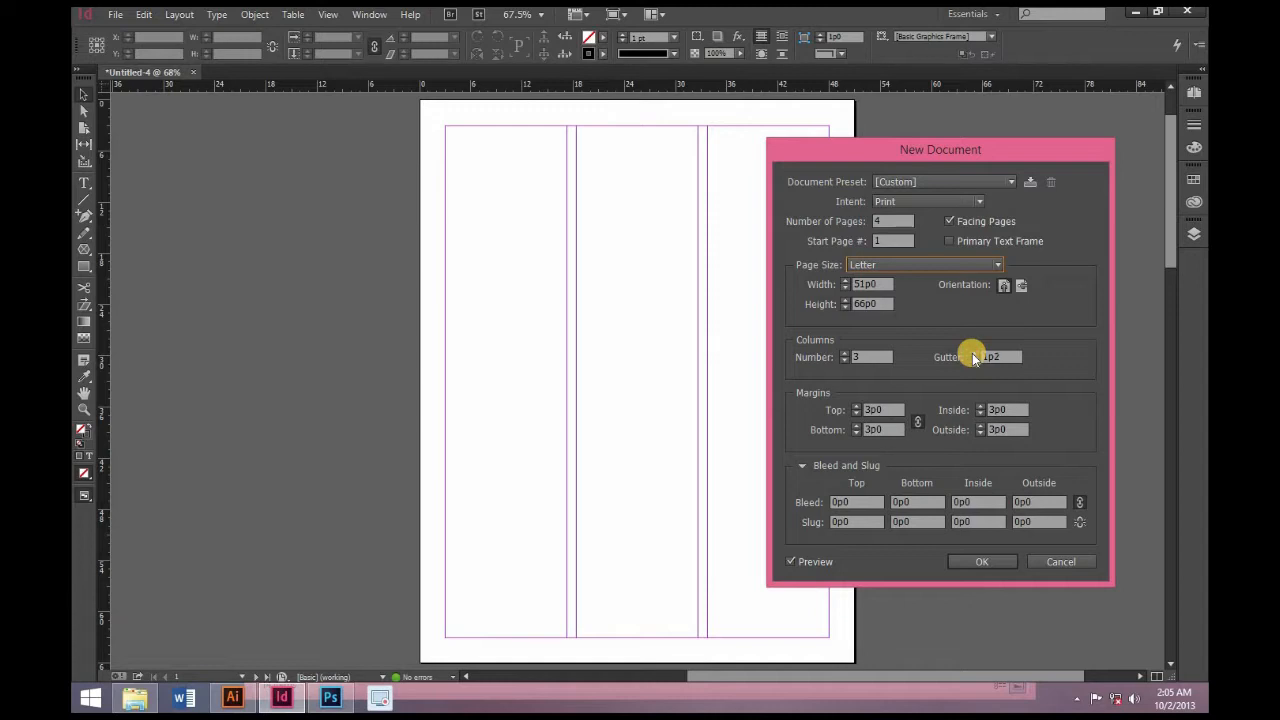
left_click(978, 353)
left_click(978, 353)
left_click(978, 353)
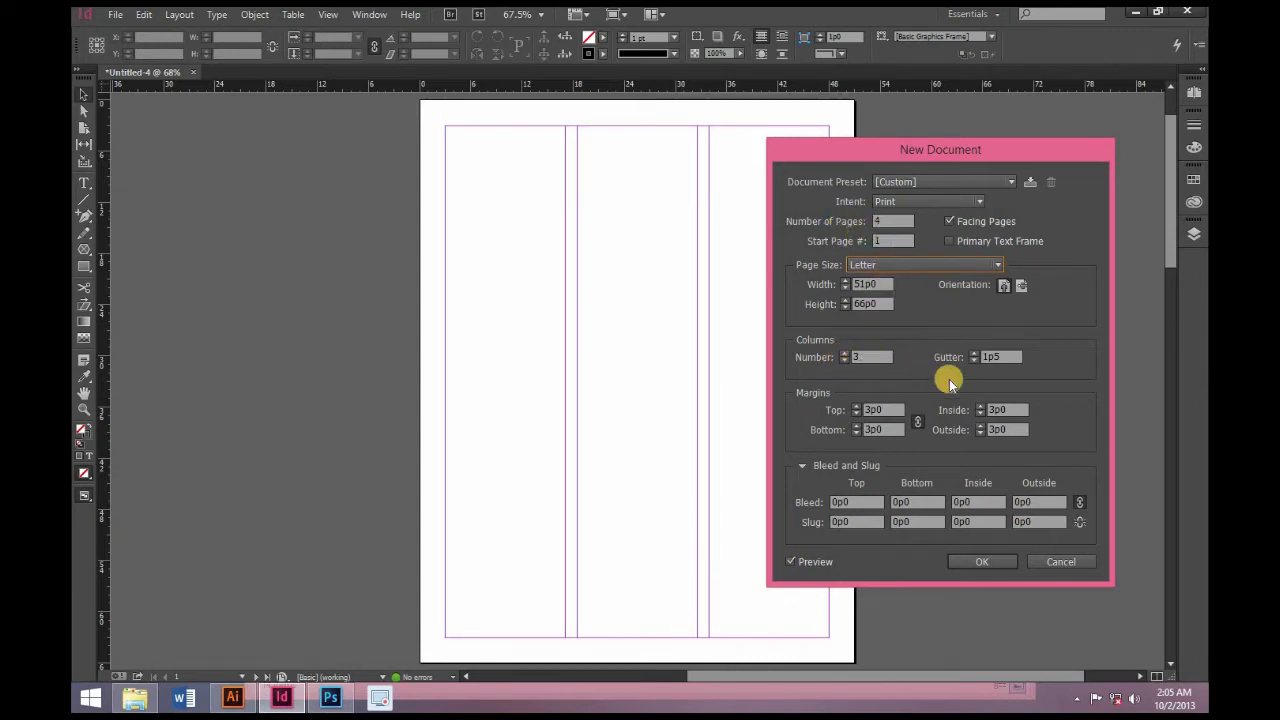
left_click(976, 567)
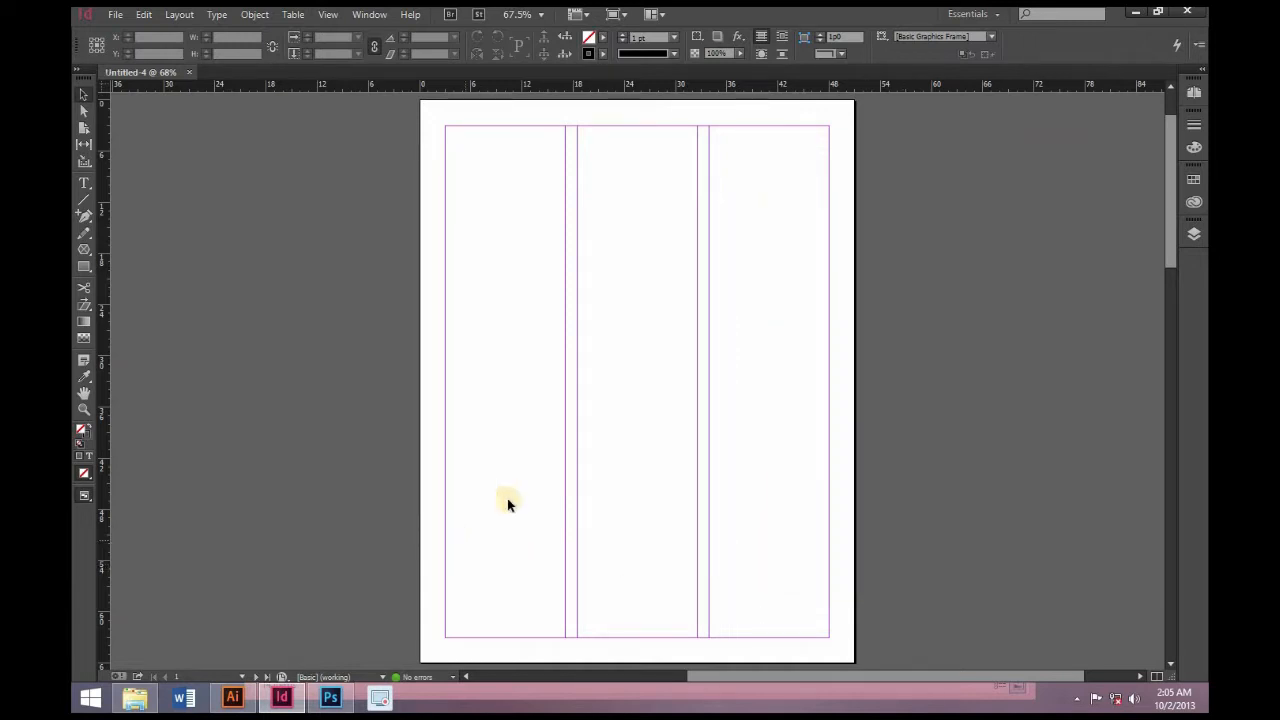
Step: Look over the new document's pages and the source files in the Newsletter_sample folder in File Explorer
left_click_drag(780, 676, 703, 676)
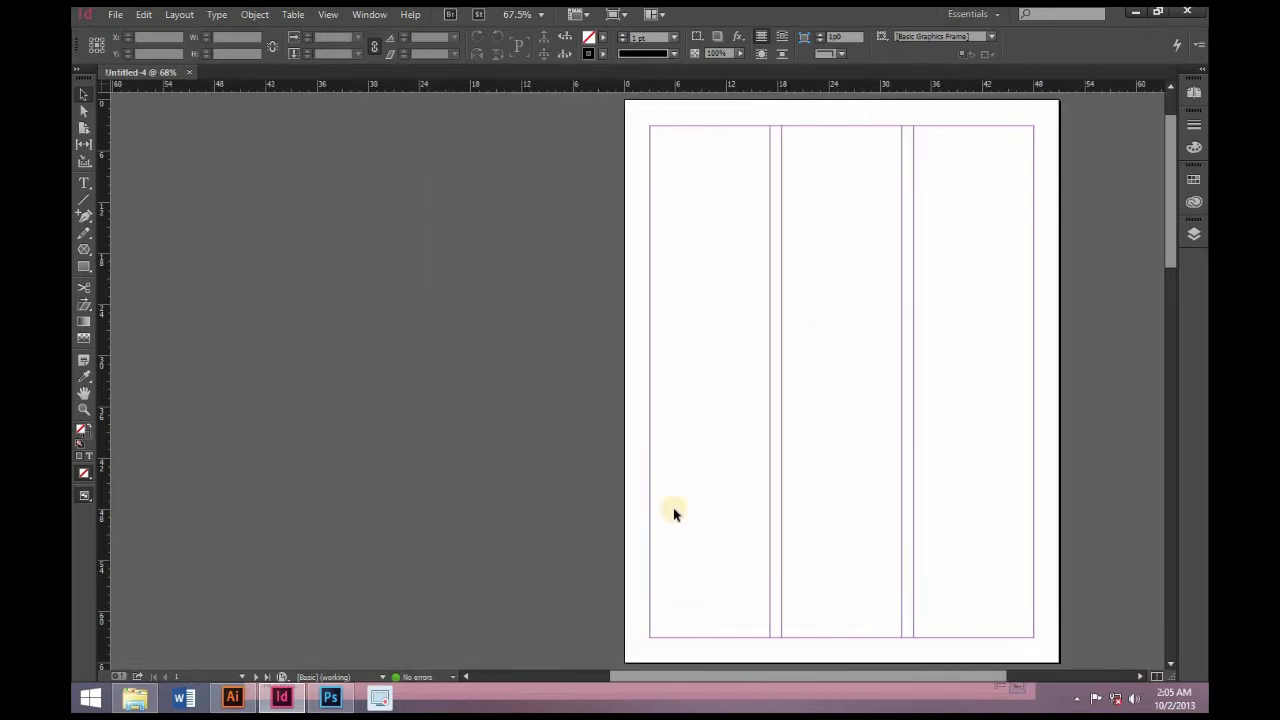
scroll(624, 483, "down", 6)
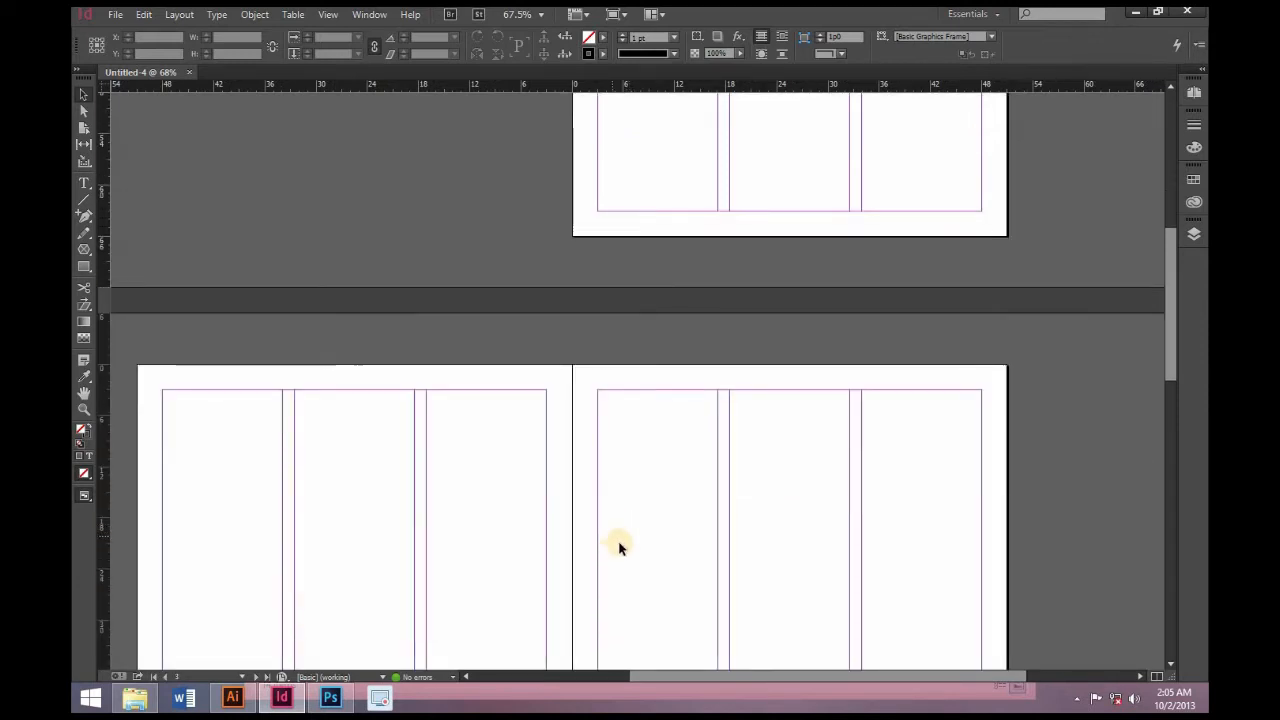
scroll(617, 540, "up", 3)
scroll(620, 546, "up", 2)
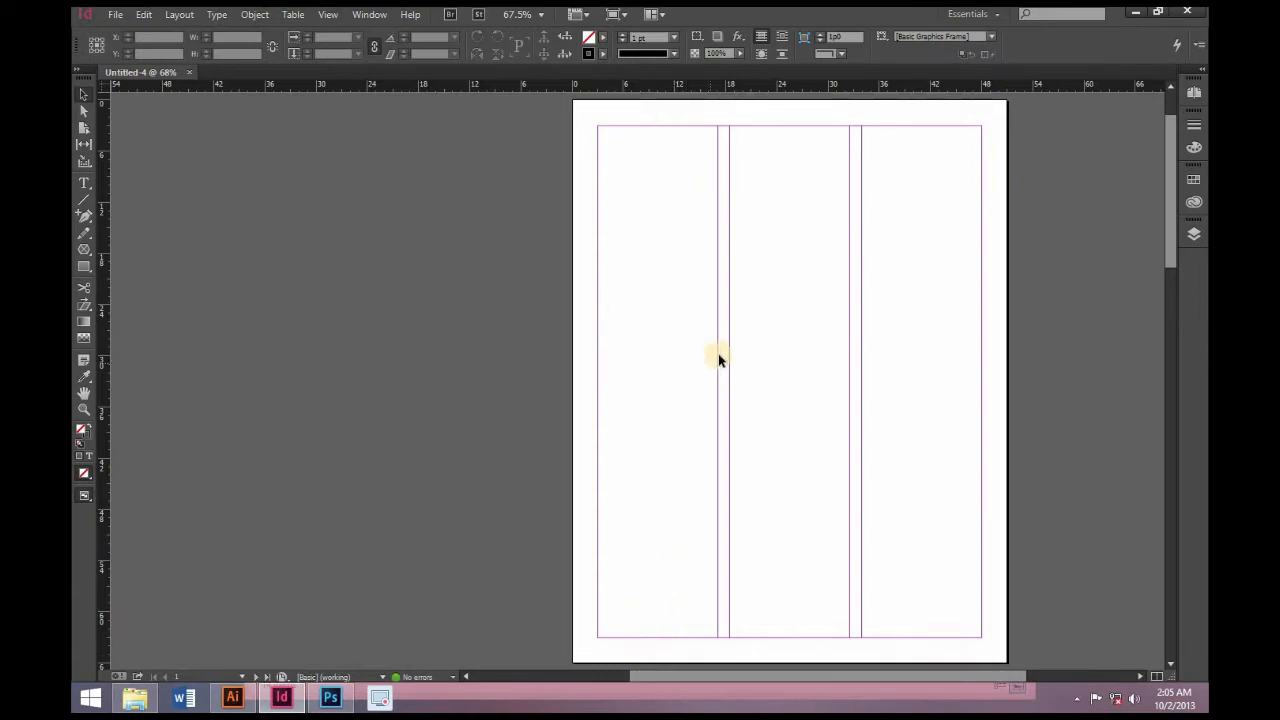
scroll(606, 177, "up", 1)
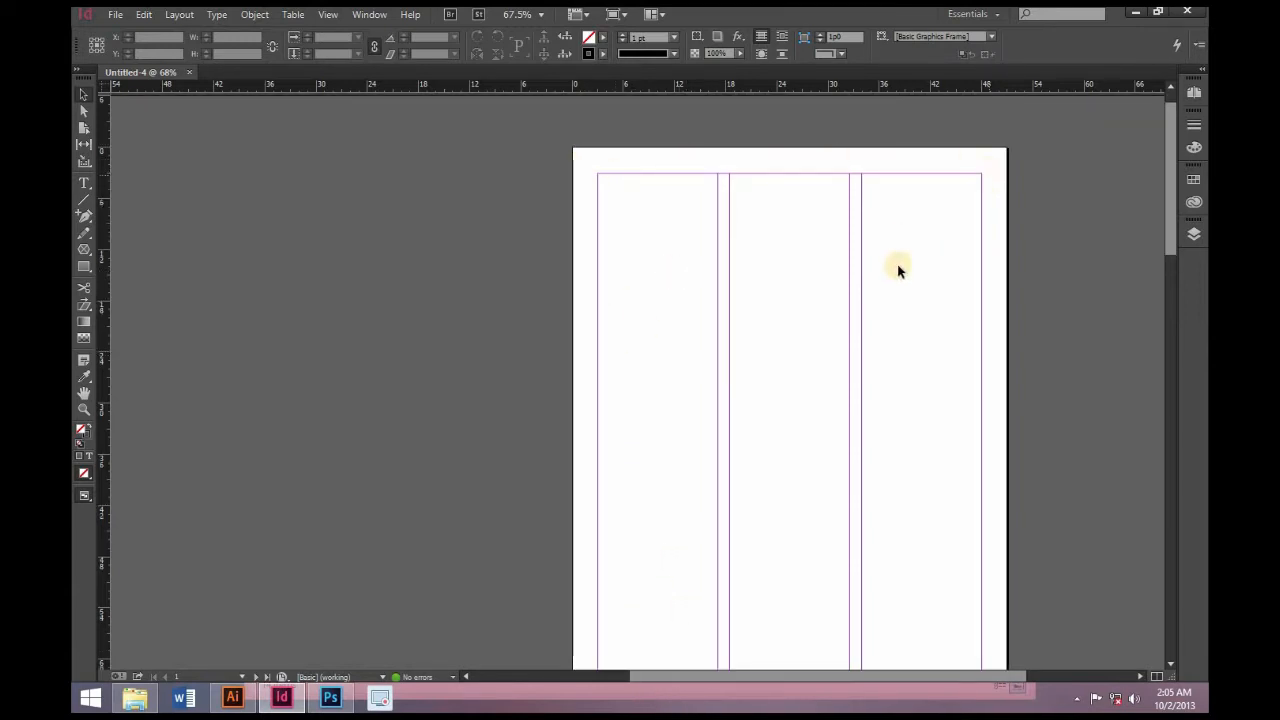
left_click(143, 704)
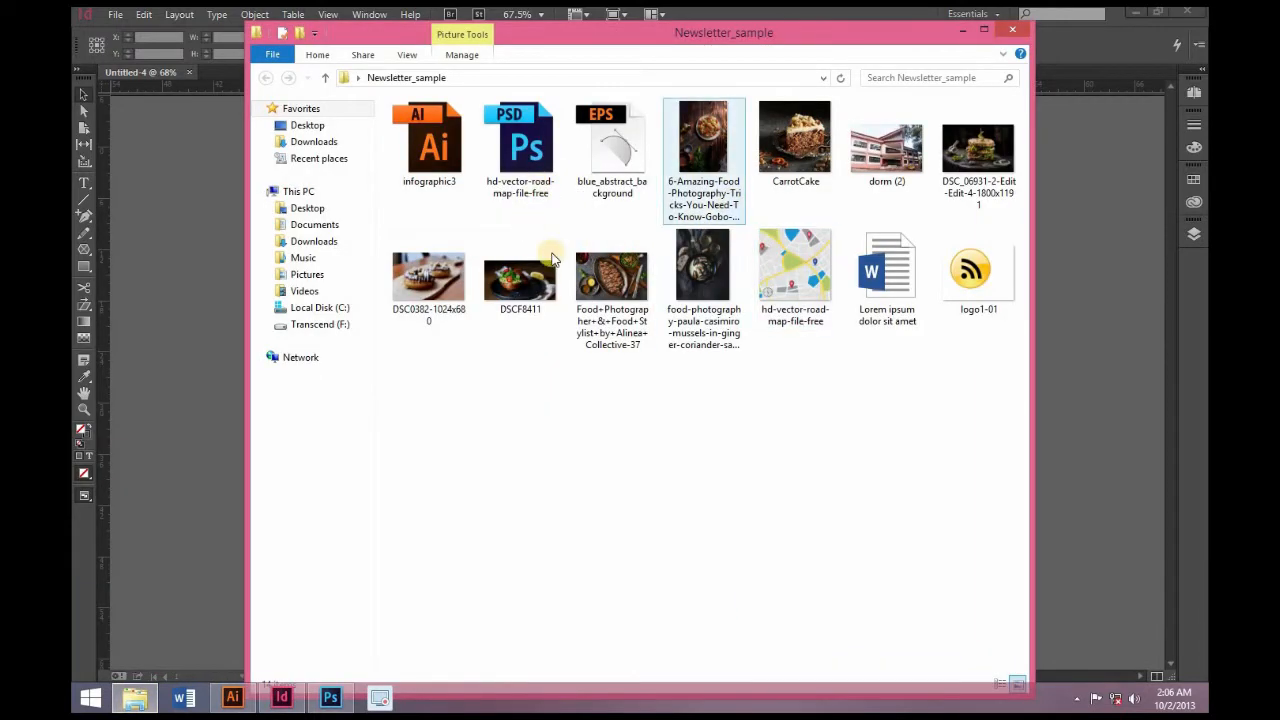
left_click(603, 175)
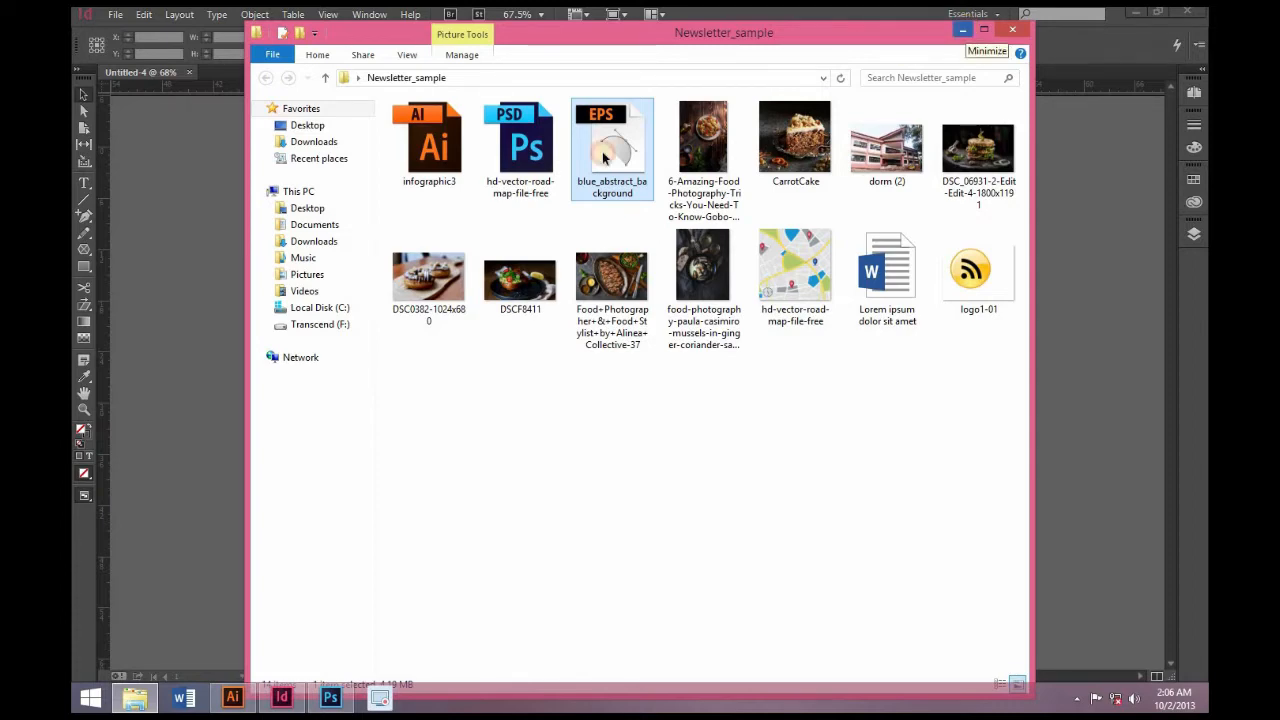
left_click(967, 32)
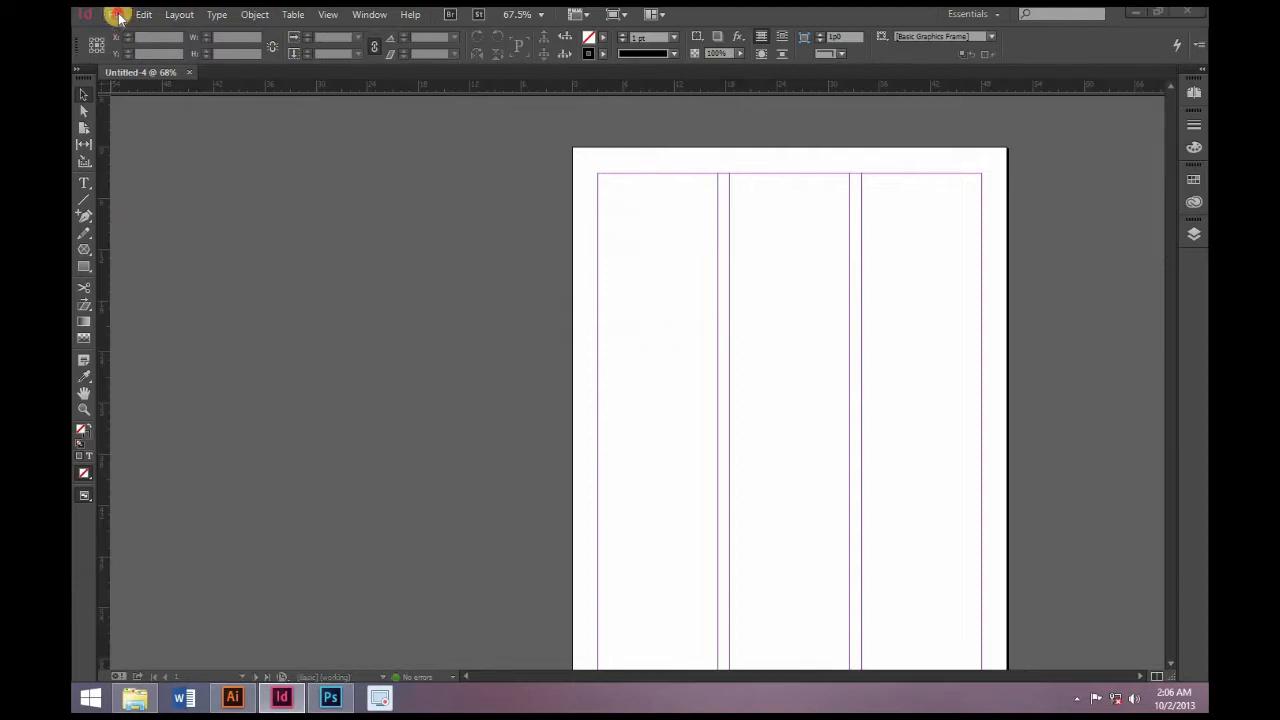
Step: Place the blue_abstract_background file from the Newsletter_sample folder across the full width of page 1, starting at its top corner
left_click(116, 14)
left_click(180, 243)
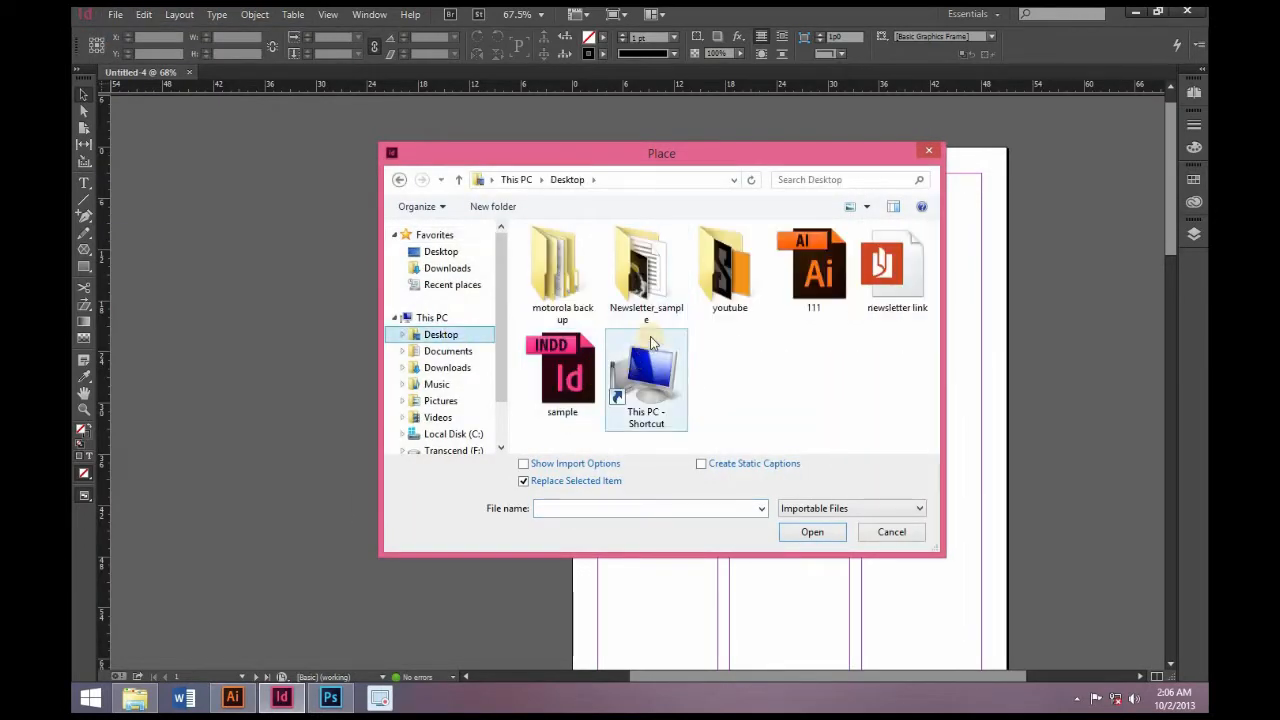
double_click(645, 255)
left_click(680, 322)
left_click(813, 533)
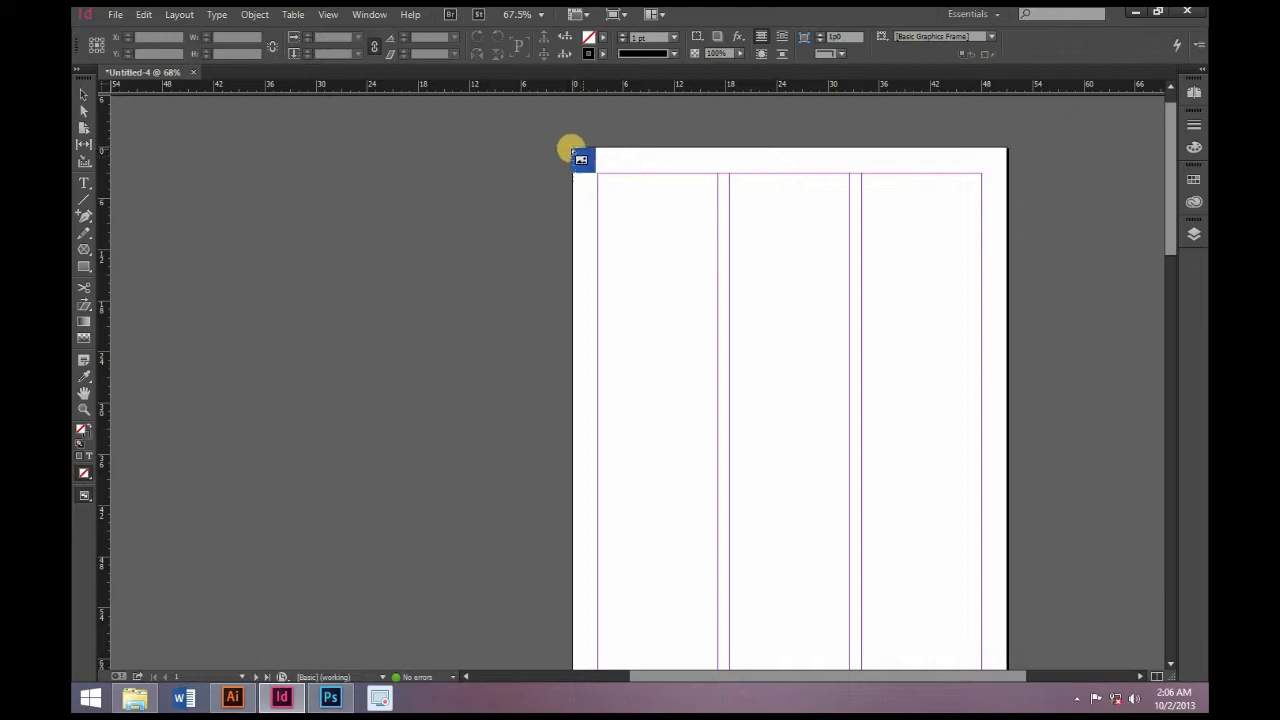
left_click_drag(575, 150, 1006, 466)
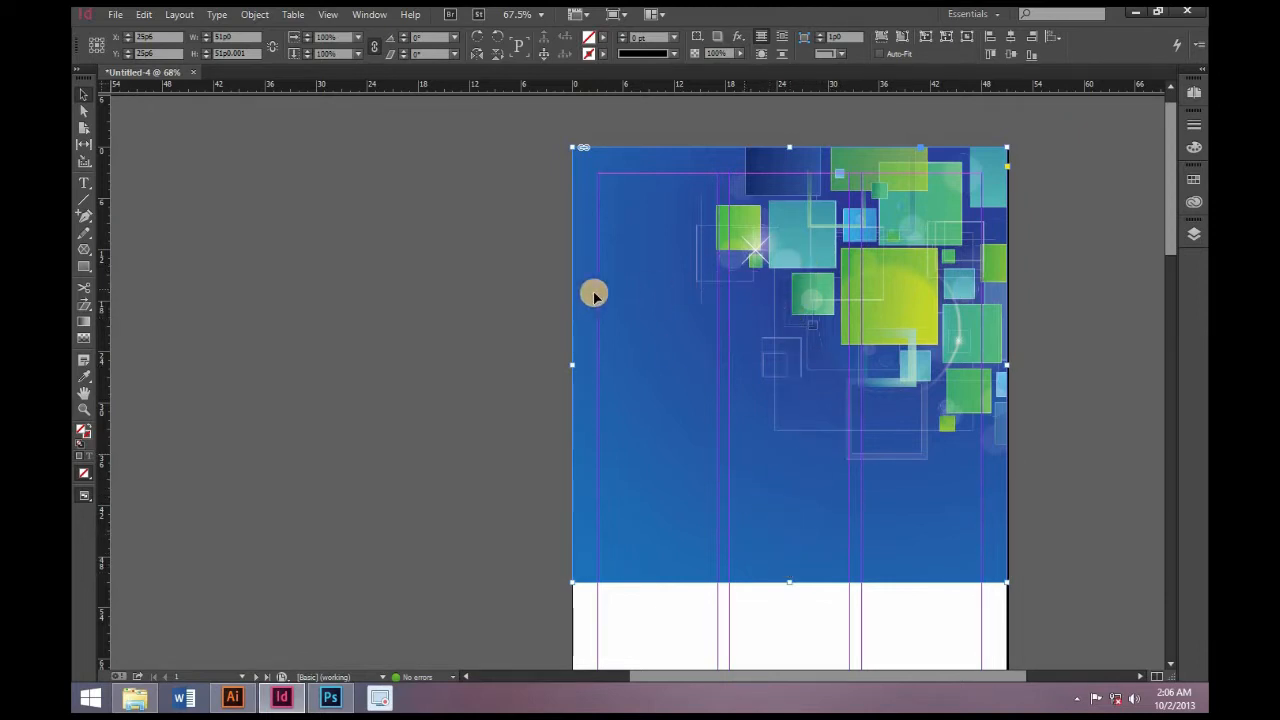
left_click(527, 276)
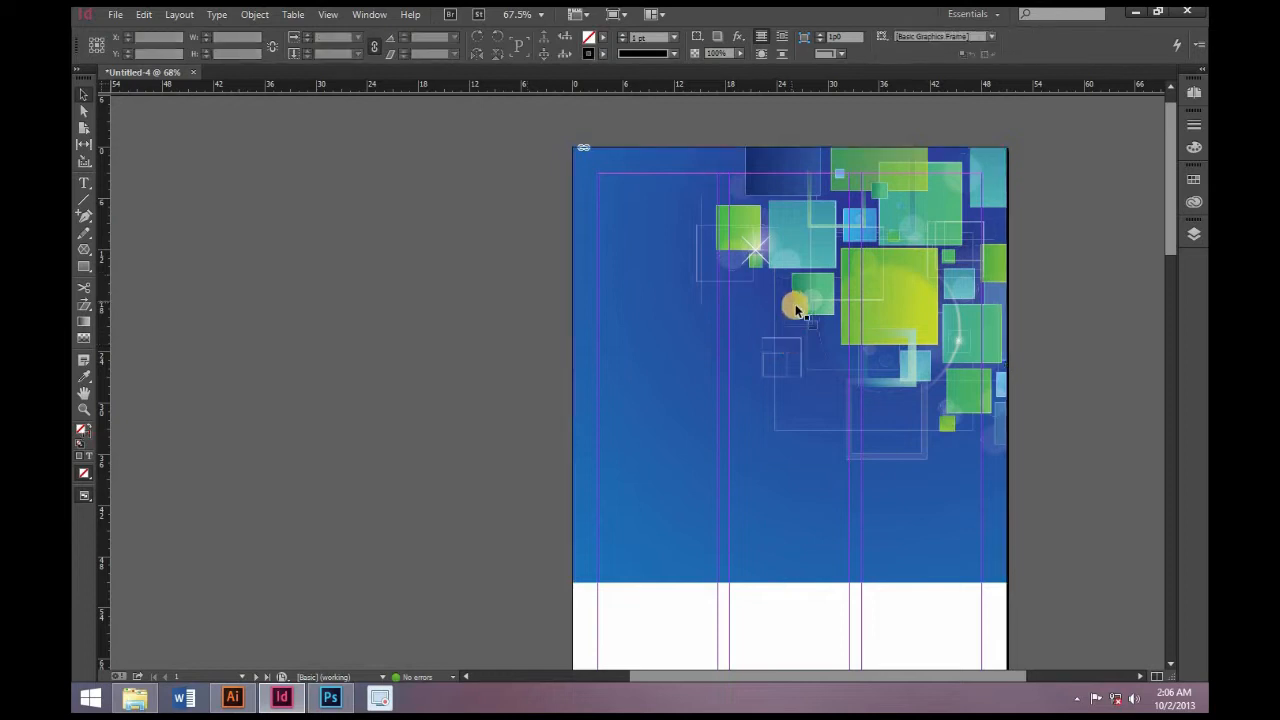
Step: Lower the vector graphics and transparency display quality for the Typical view in the Display Performance preferences
left_click(795, 308)
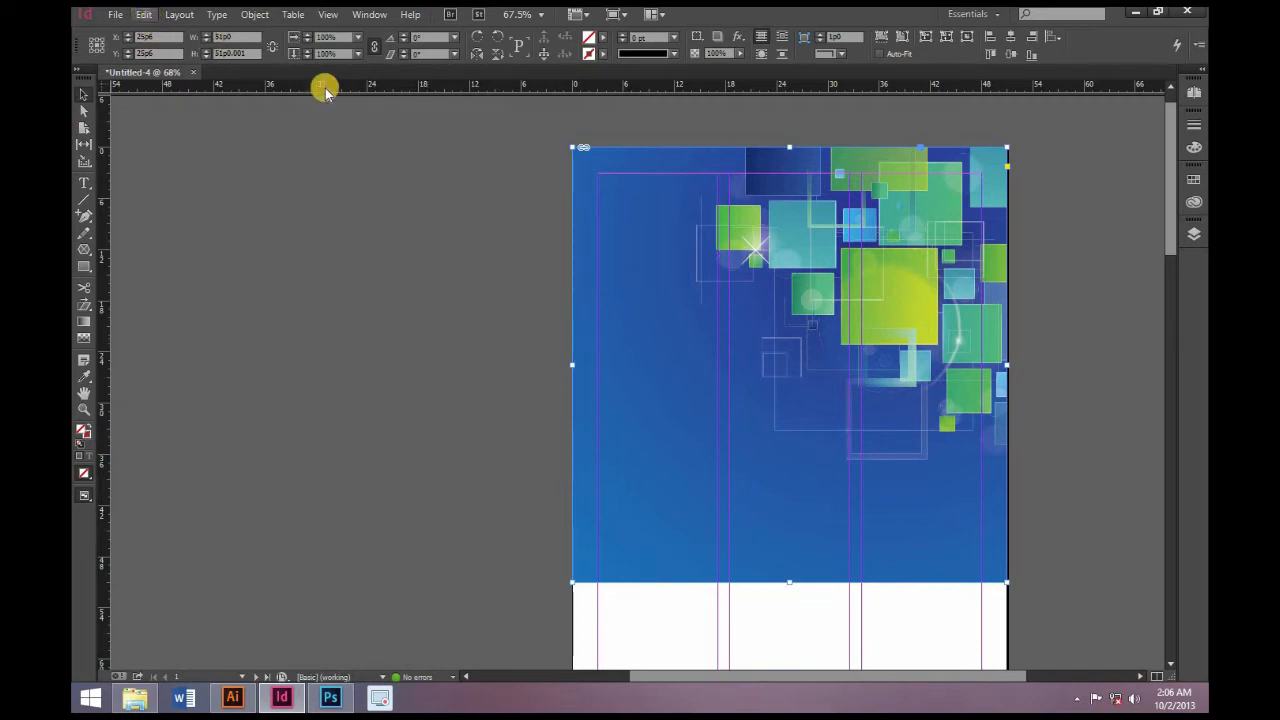
left_click(145, 14)
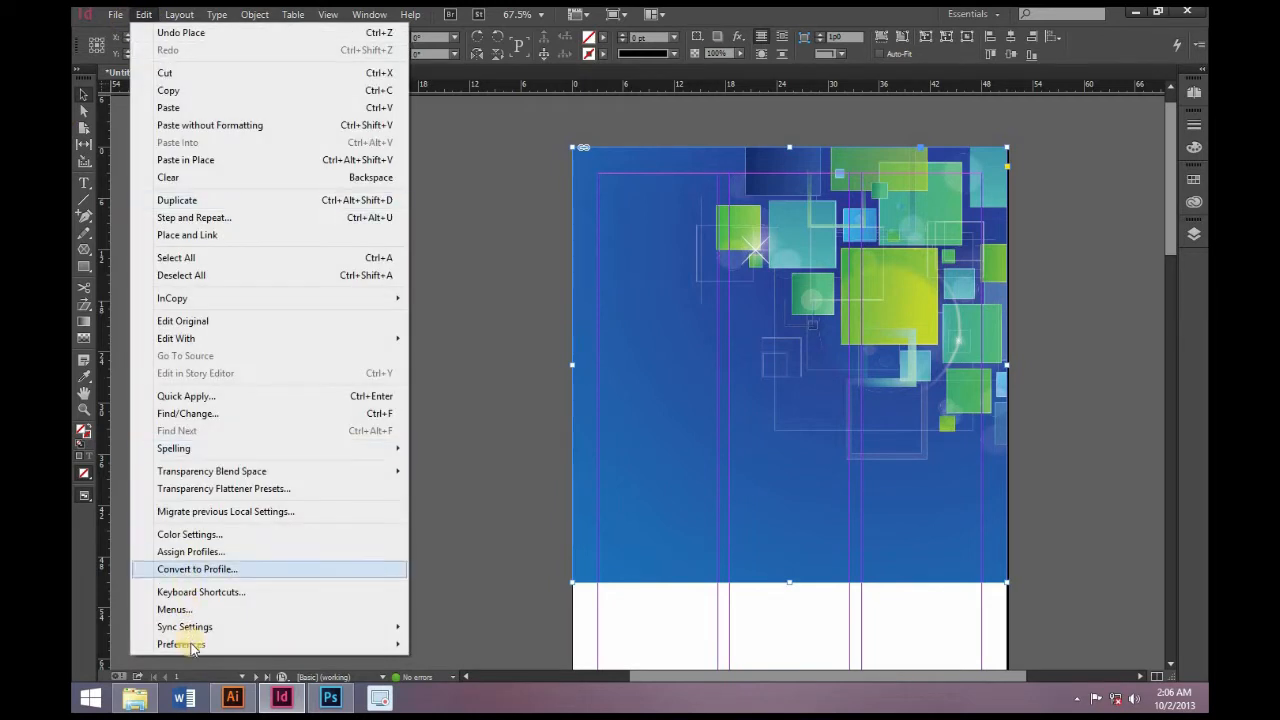
mouse_move(190, 645)
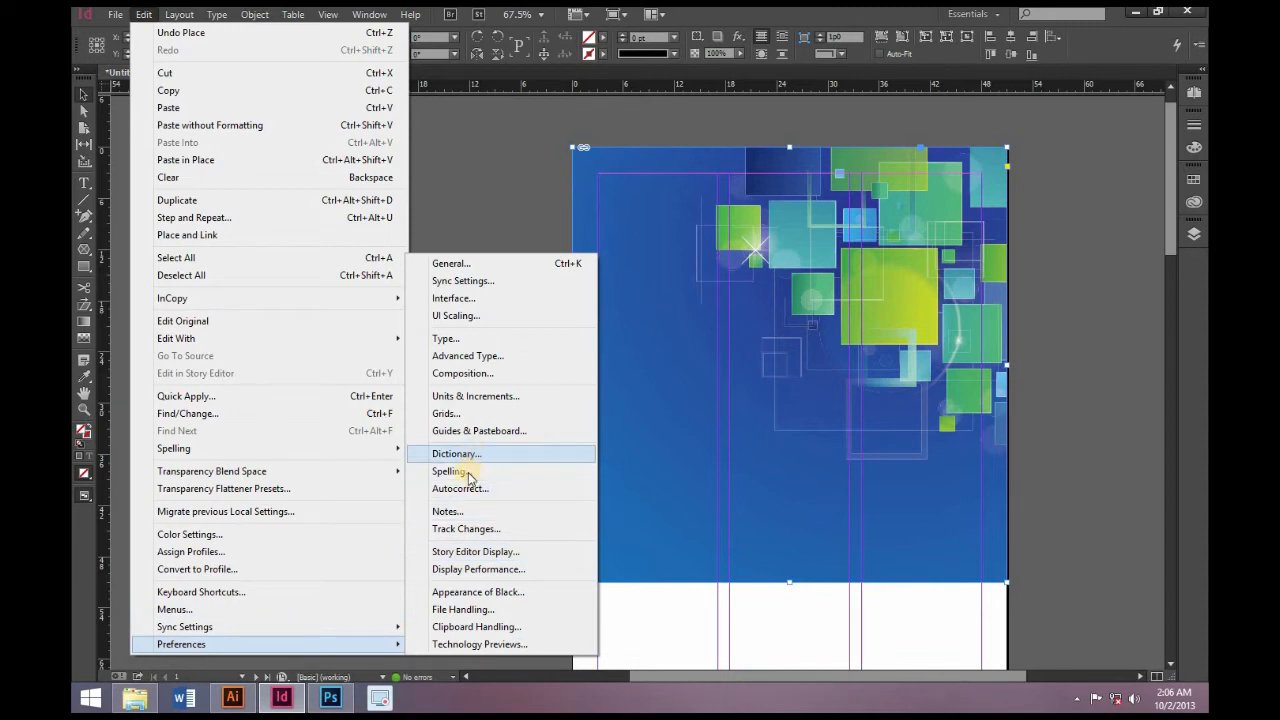
left_click(463, 569)
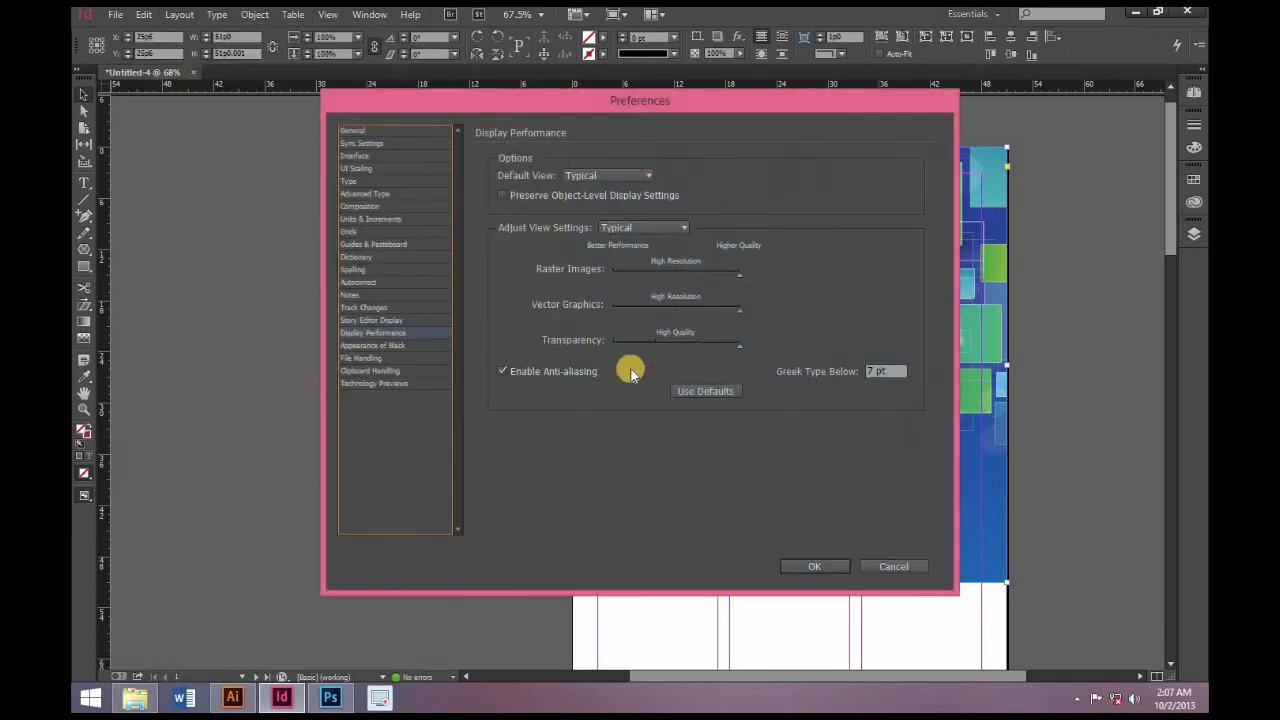
left_click(678, 311)
left_click(655, 342)
left_click(812, 566)
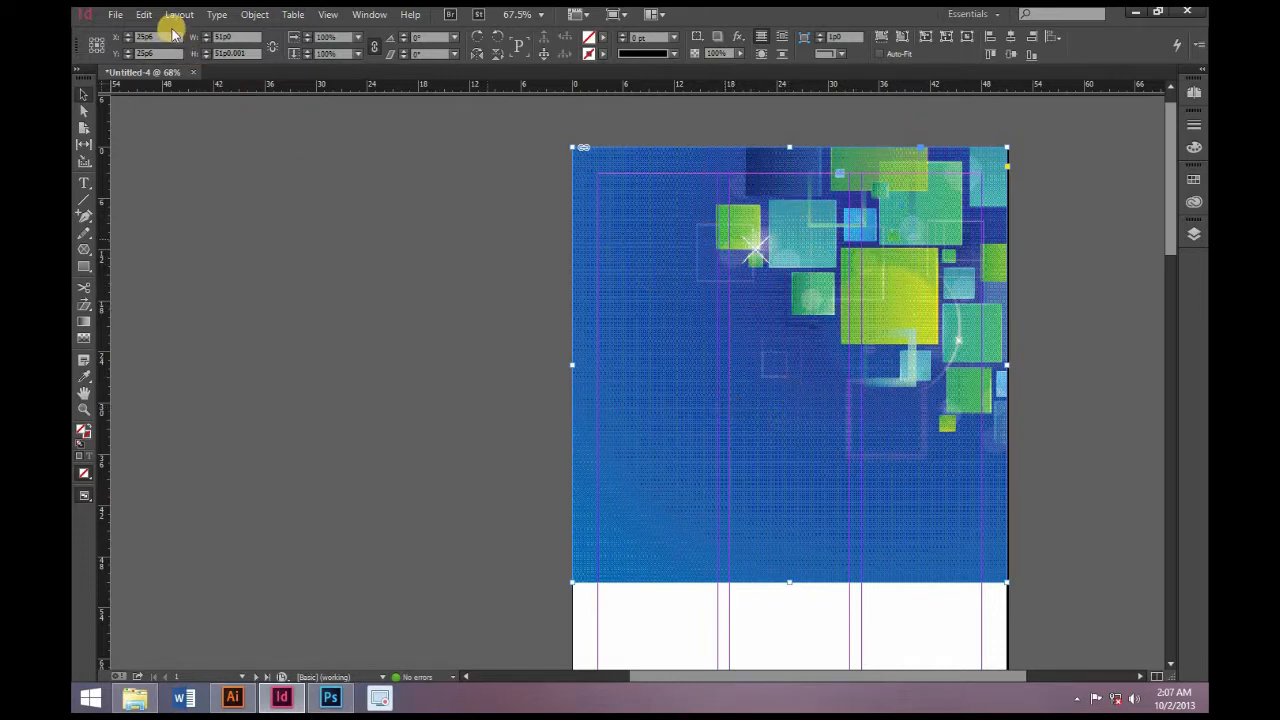
Step: Set the Typical view's vector graphics back to High Resolution and its transparency back to High Quality in the Display Performance preferences
left_click(141, 16)
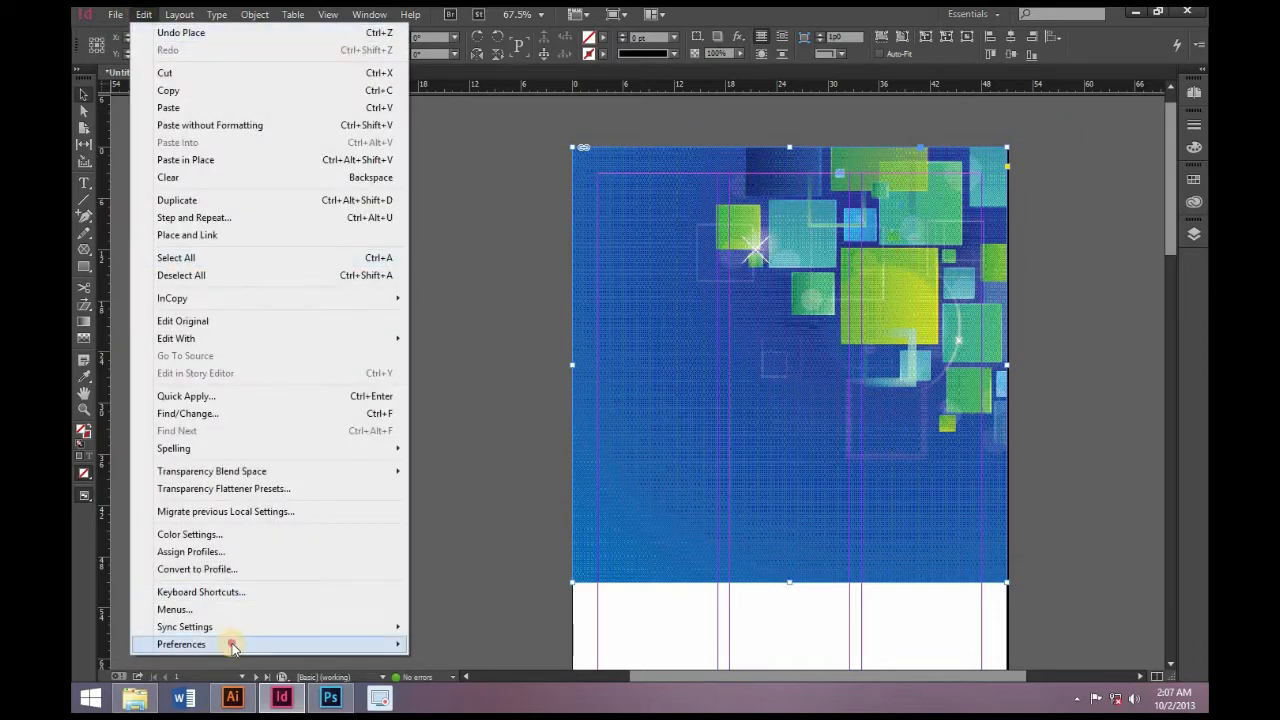
mouse_move(237, 644)
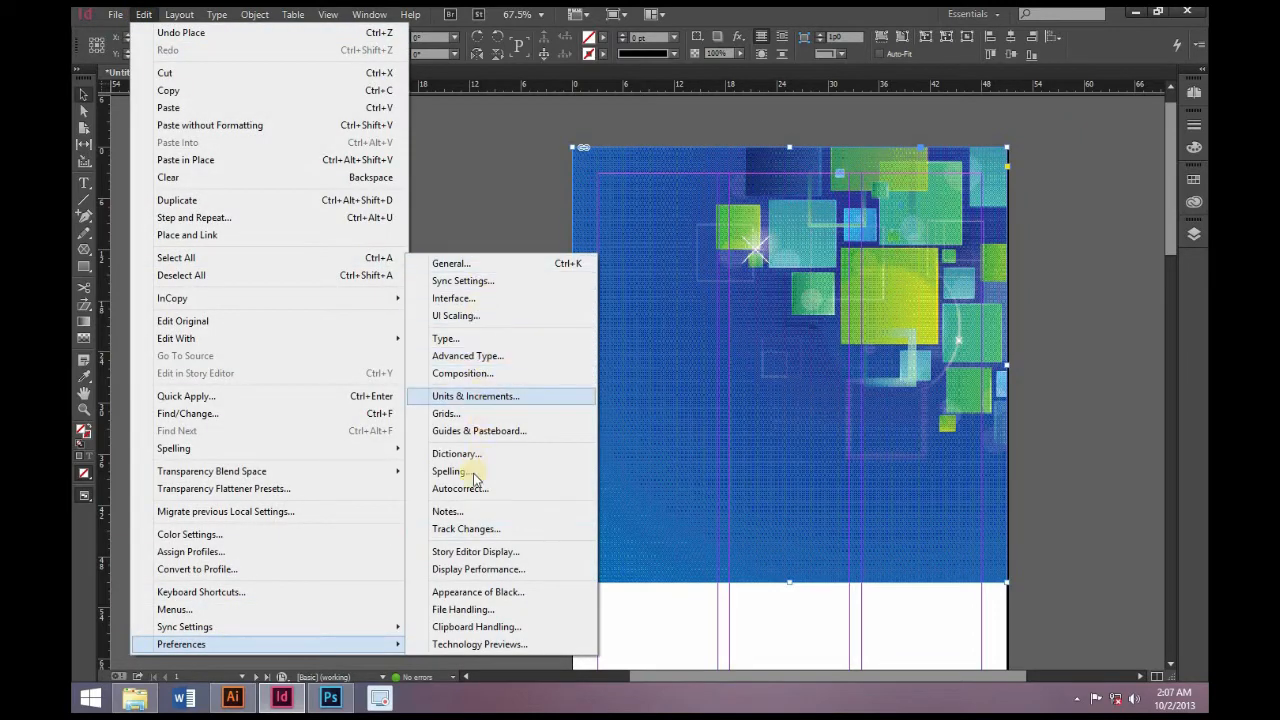
left_click(470, 569)
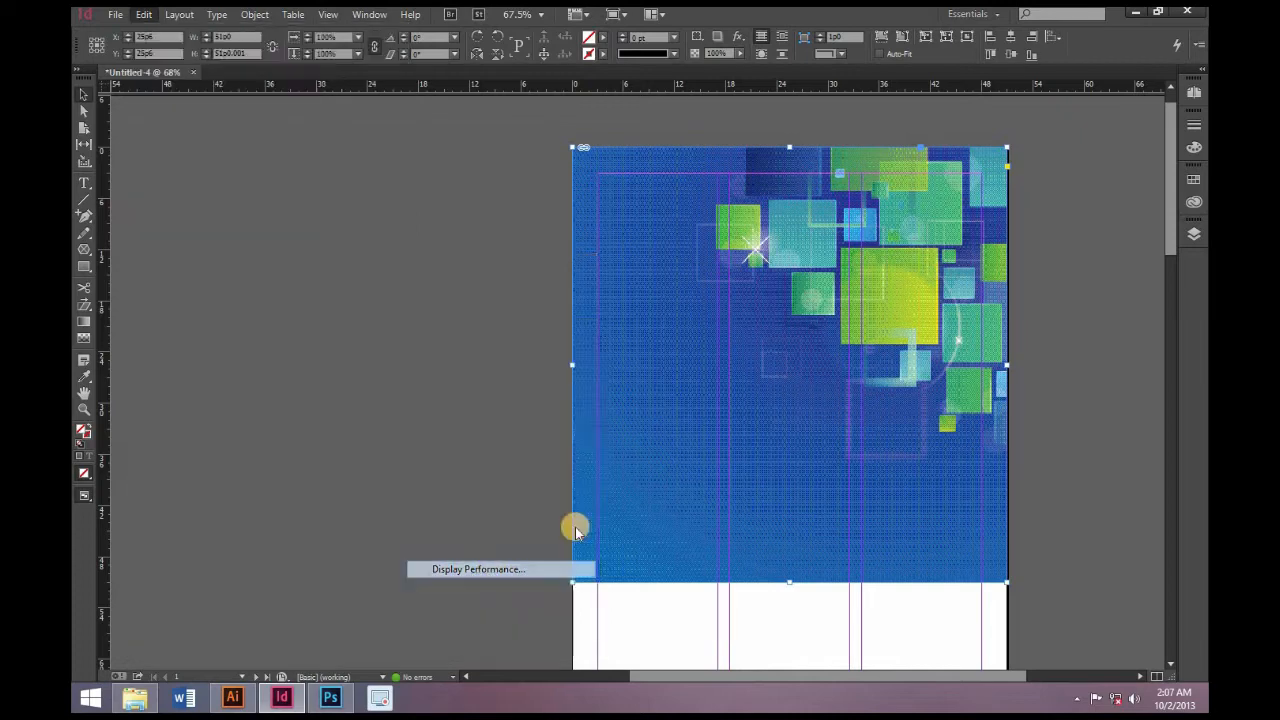
left_click_drag(658, 345, 736, 343)
left_click_drag(677, 306, 745, 272)
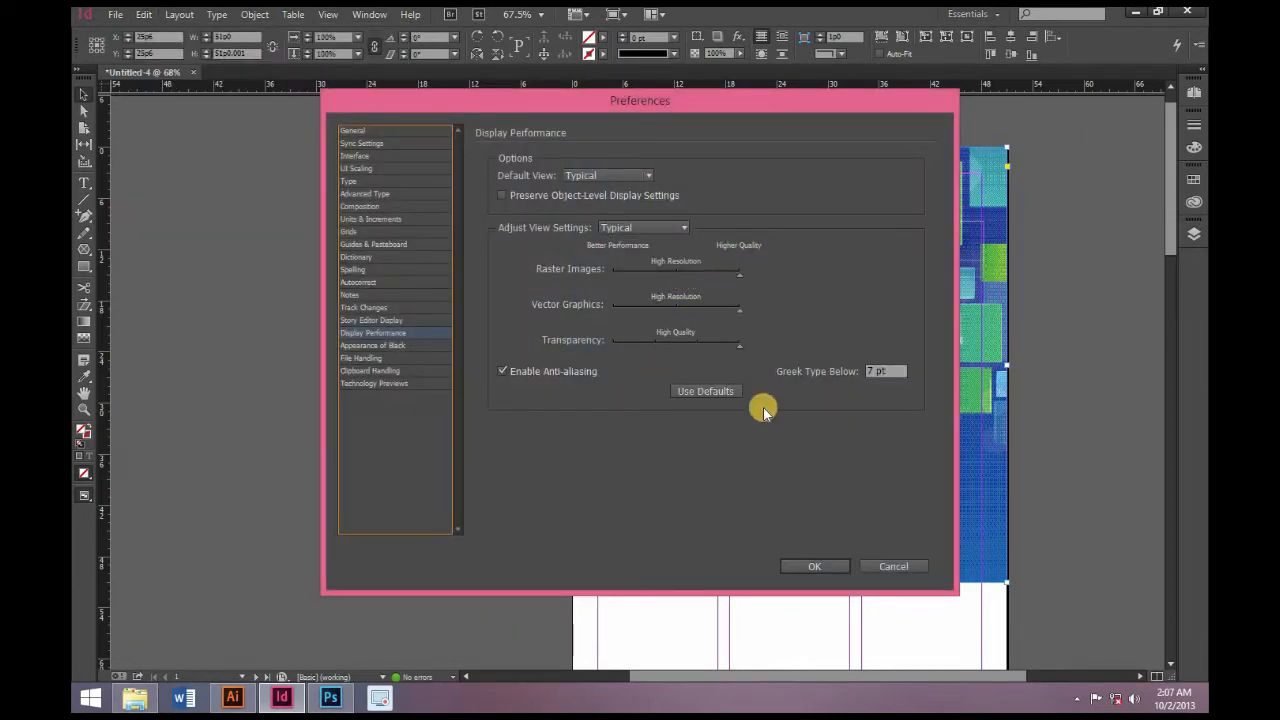
left_click(821, 566)
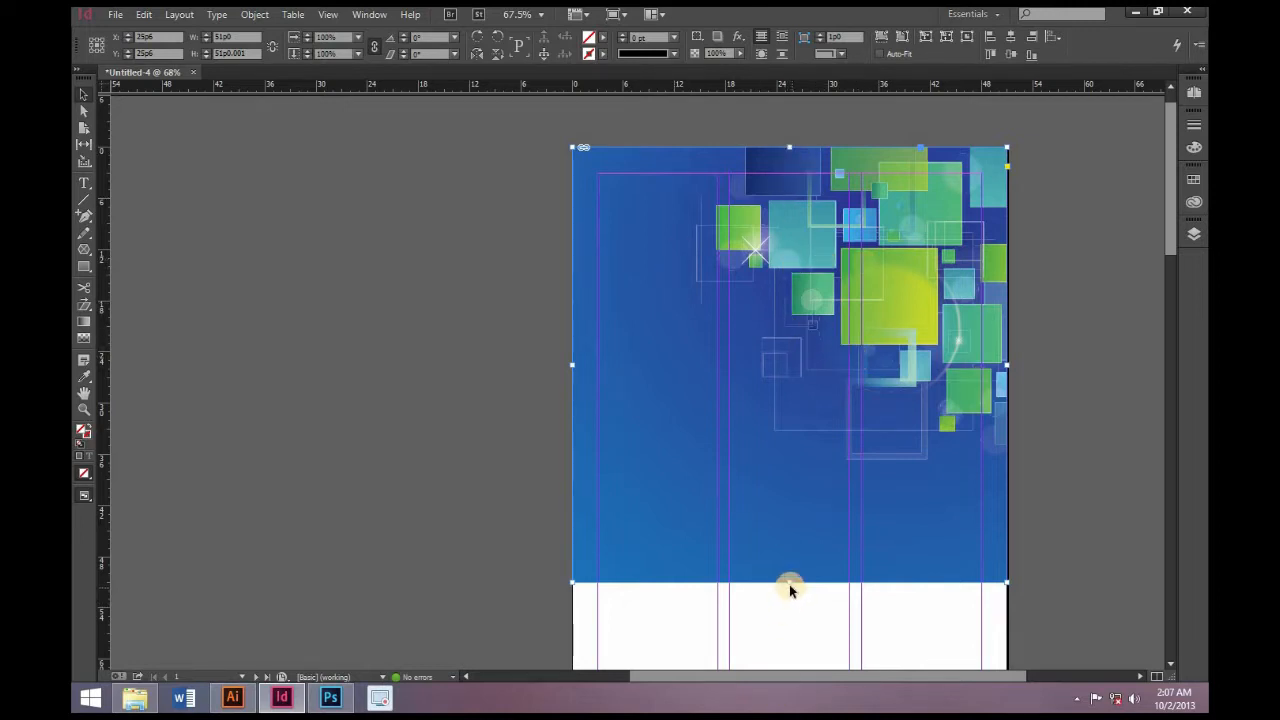
Step: Crop the background image to a full-width banner about 15 picas tall and align it with the page's top edge
left_click_drag(789, 583, 803, 391)
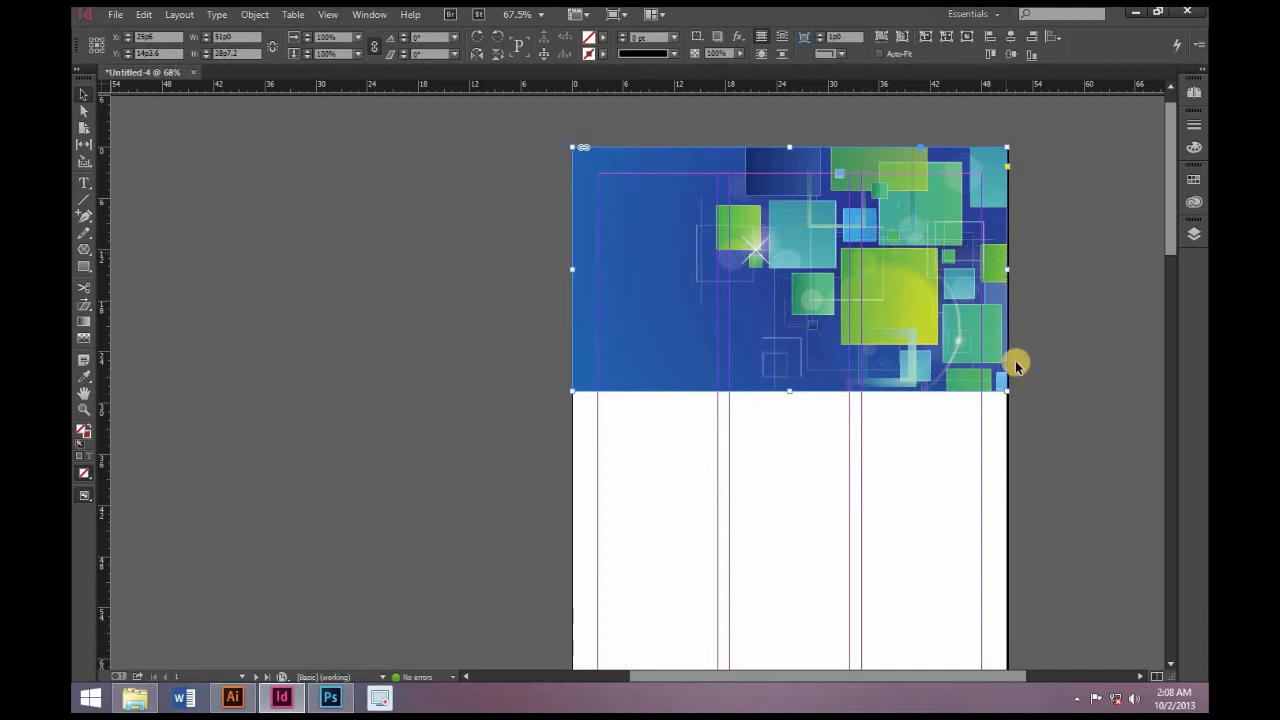
left_click_drag(788, 146, 789, 241)
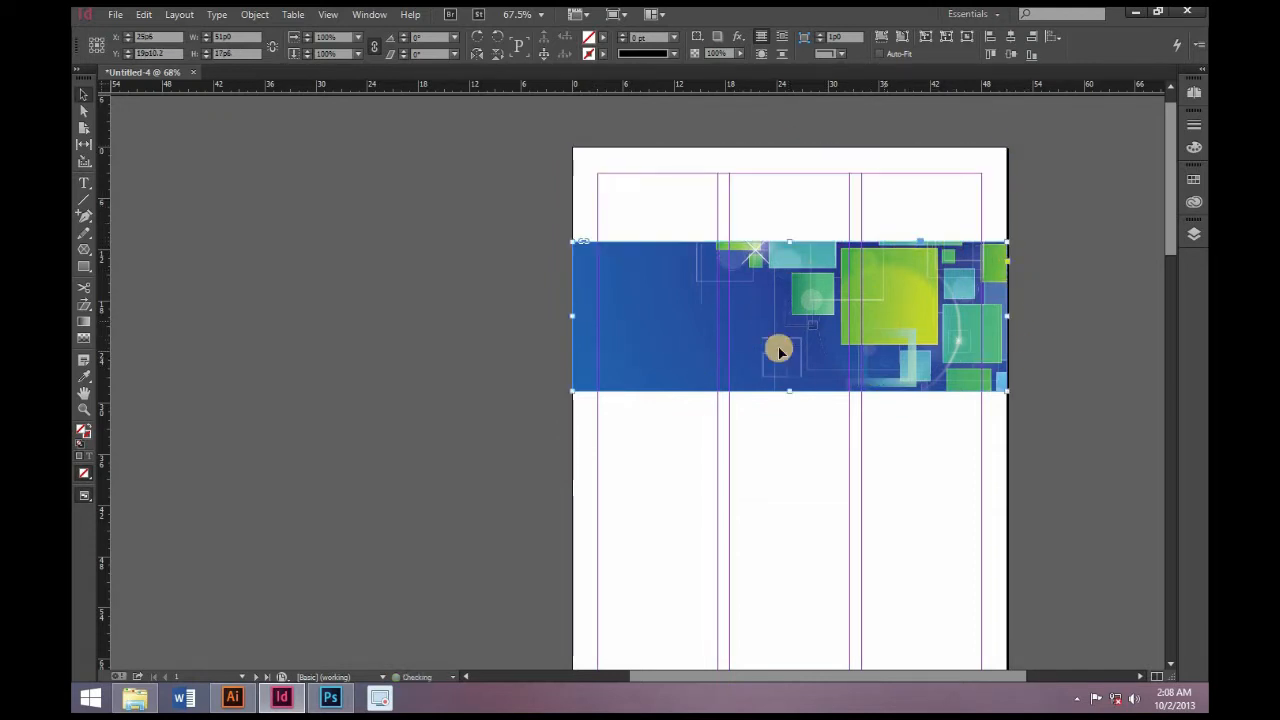
left_click_drag(683, 365, 684, 271)
left_click_drag(793, 288, 760, 274)
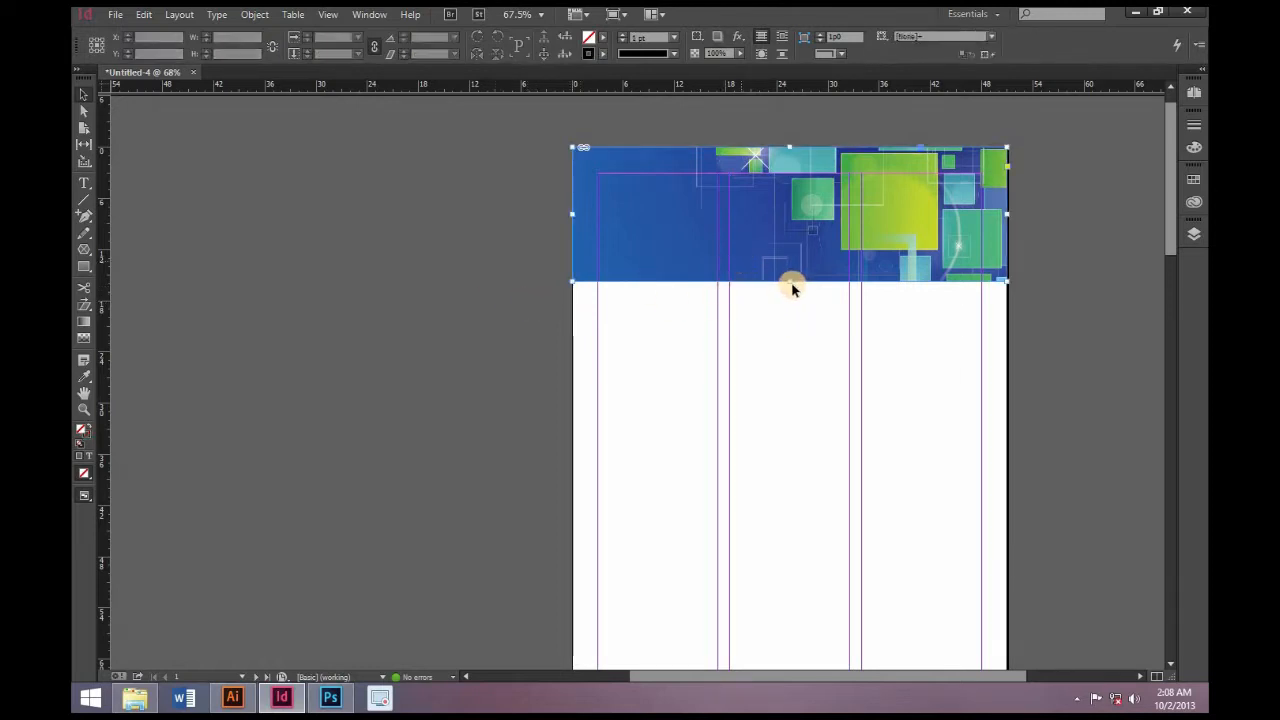
left_click_drag(789, 280, 791, 276)
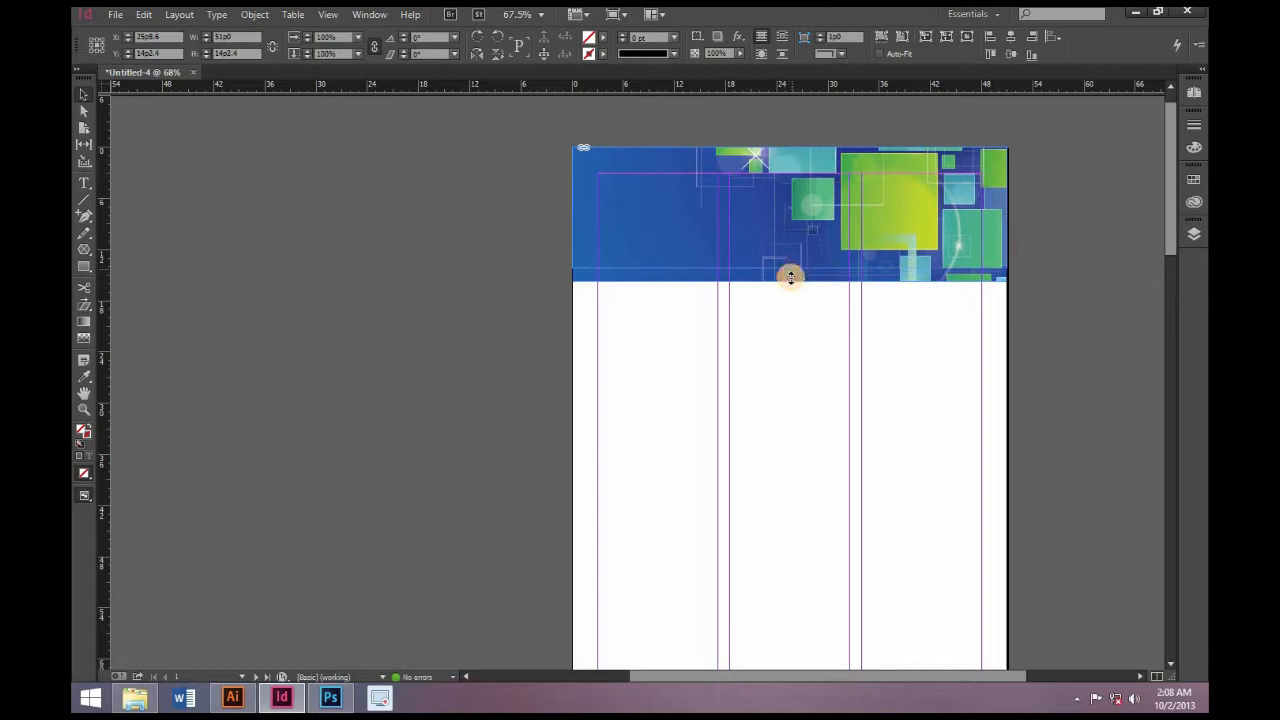
left_click(517, 315)
Step: Draw a text frame spanning the three columns below the banner, and leave the banner image deselected
left_click(84, 183)
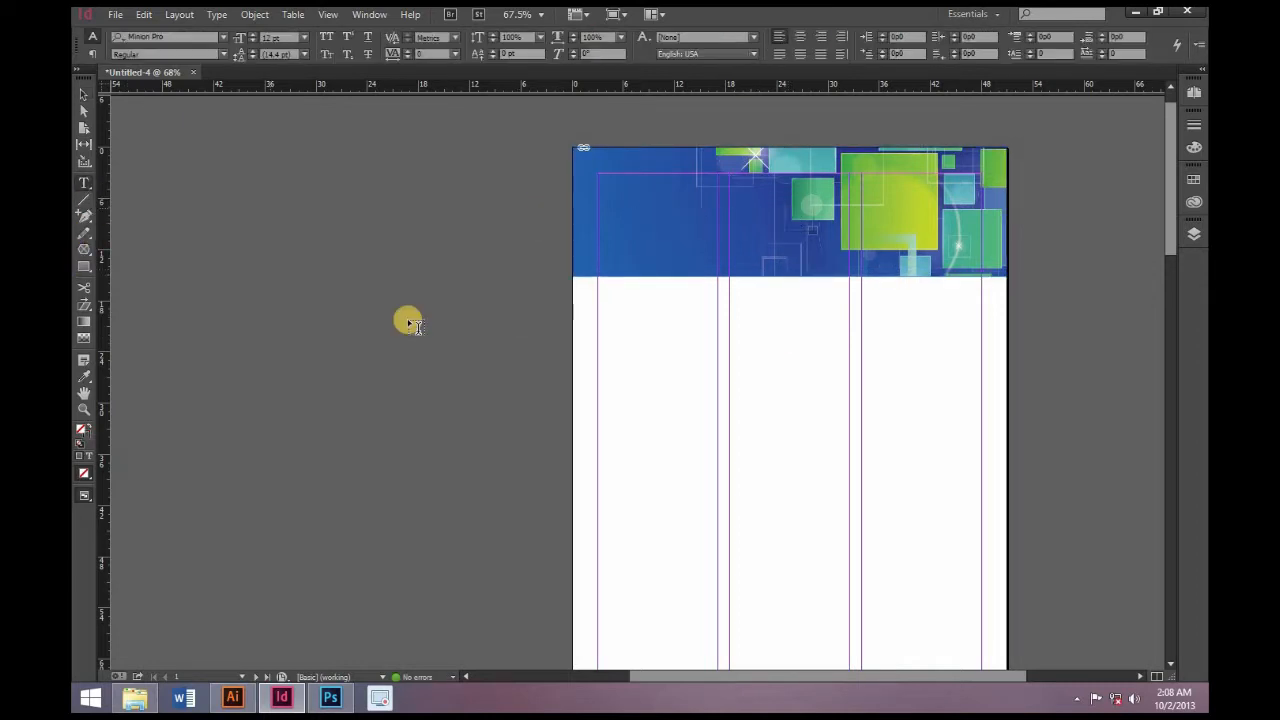
left_click_drag(595, 328, 975, 462)
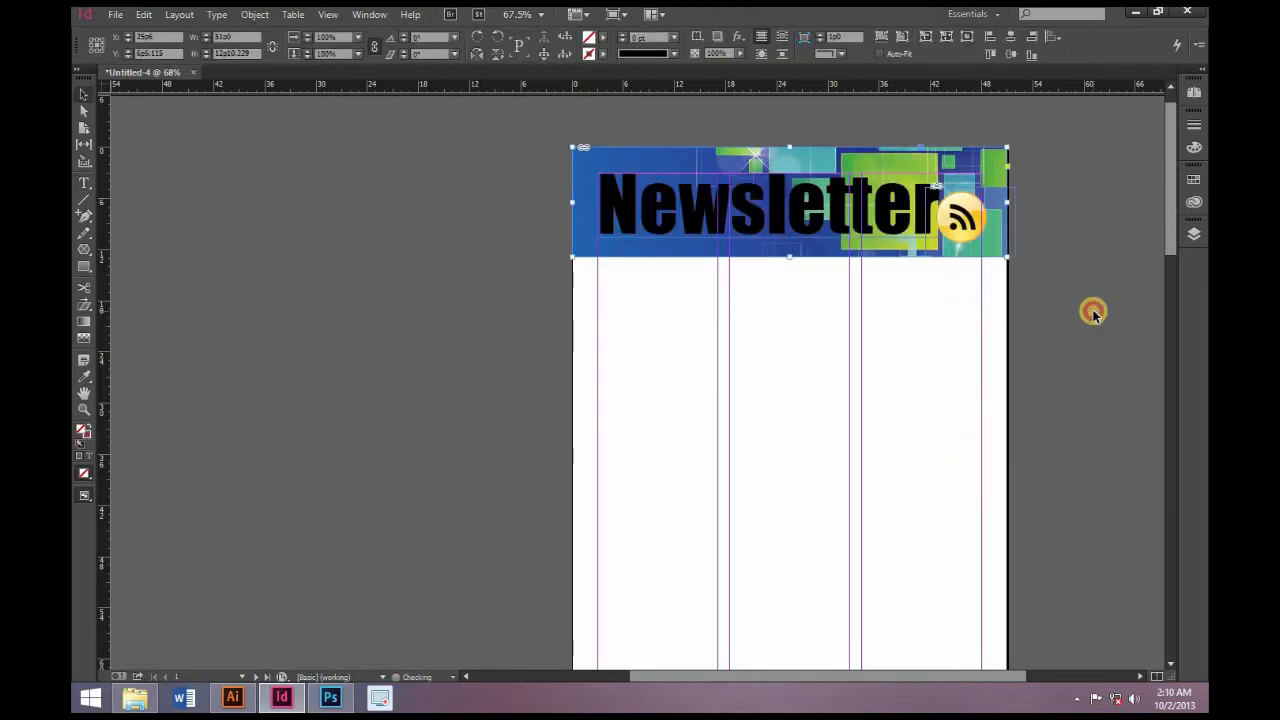
left_click(1093, 313)
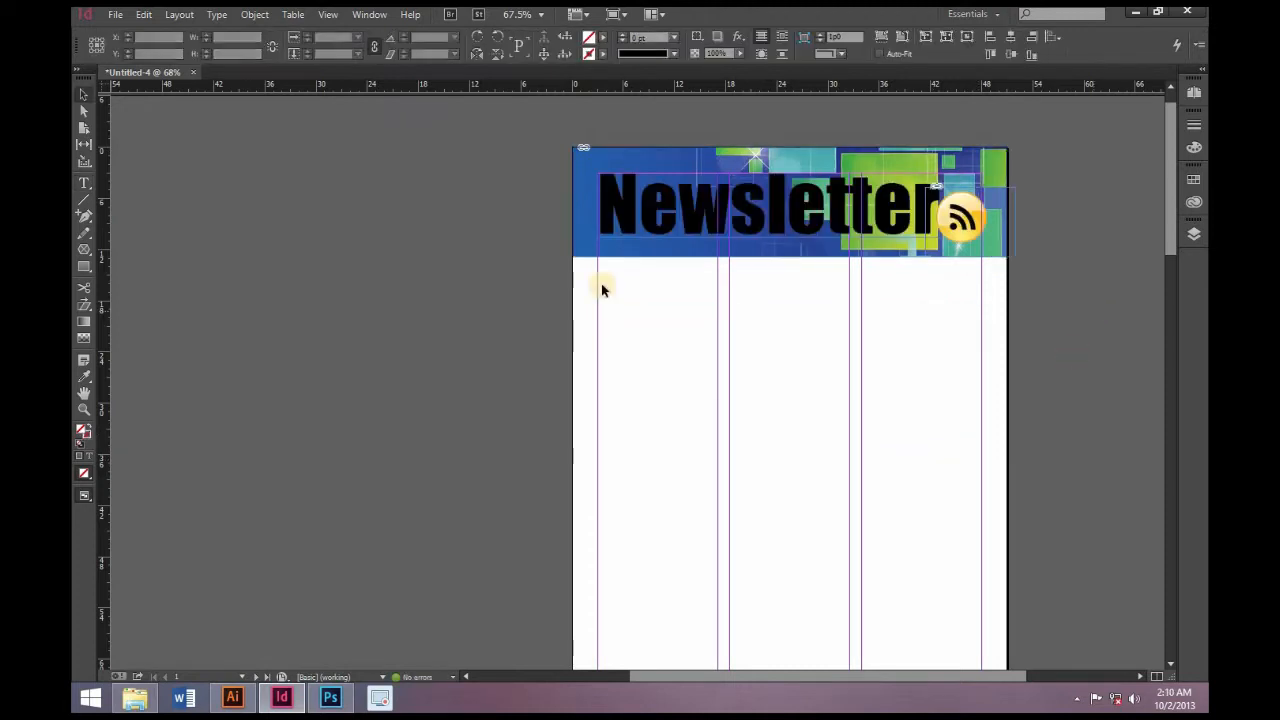
left_click(662, 224)
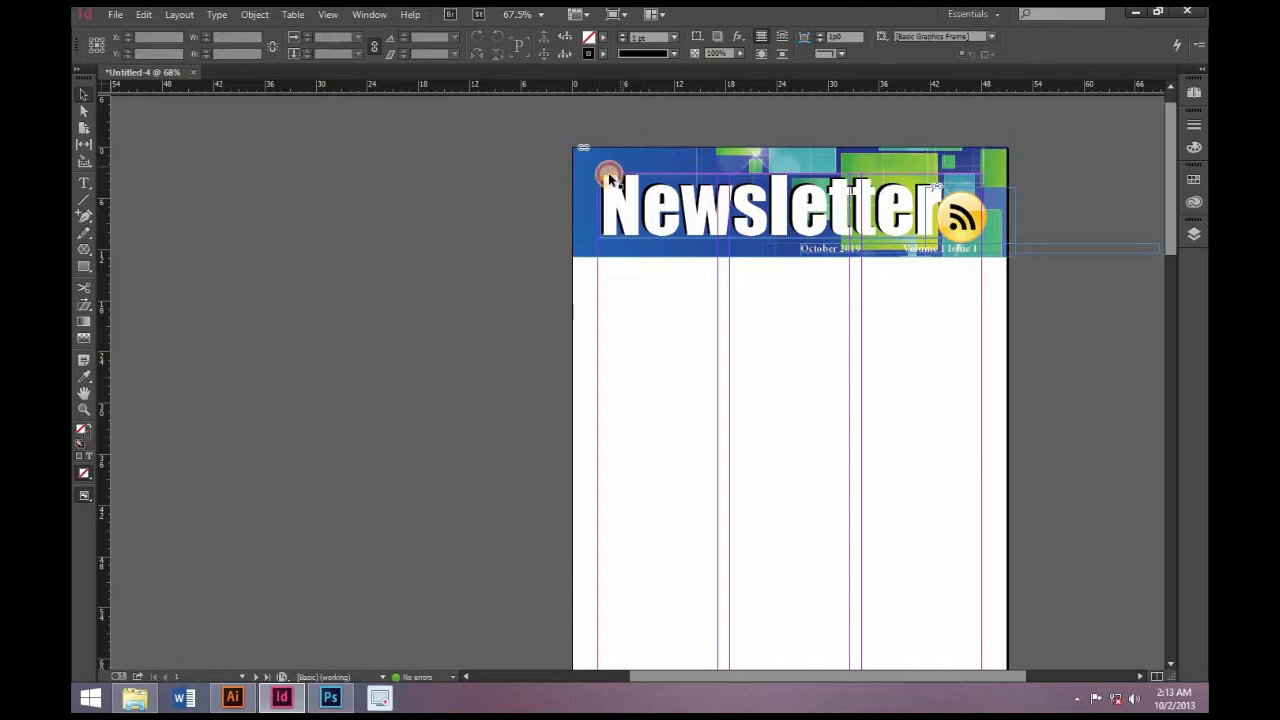
left_click(698, 177)
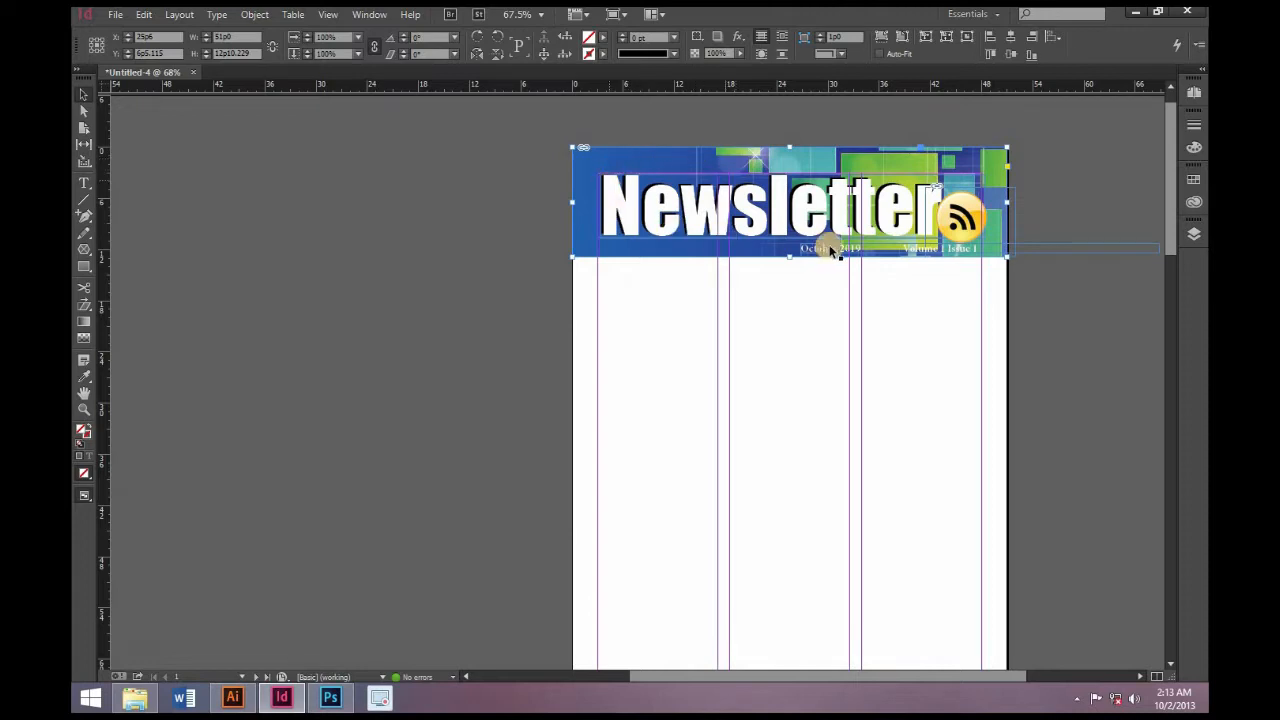
left_click(520, 223)
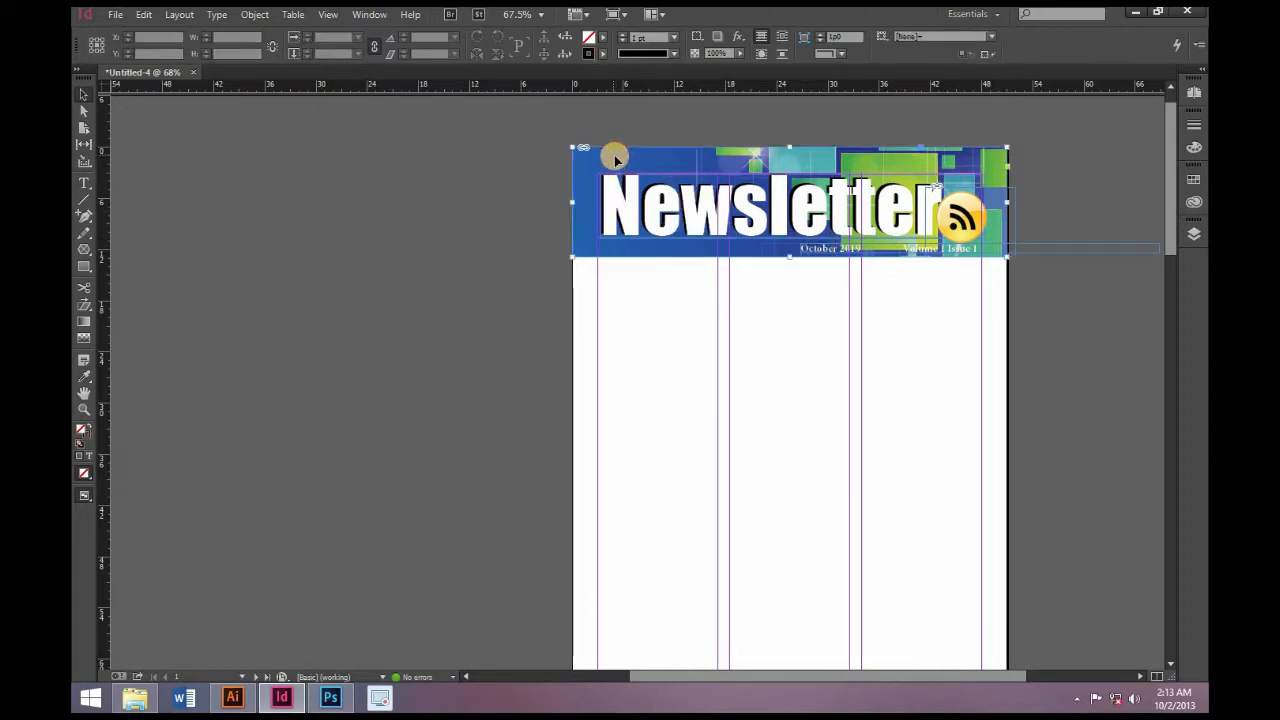
Step: Open the banner's background image for editing in Illustrator, retaining the 9-slice scaling option for symbols
left_click(614, 157)
right_click(615, 157)
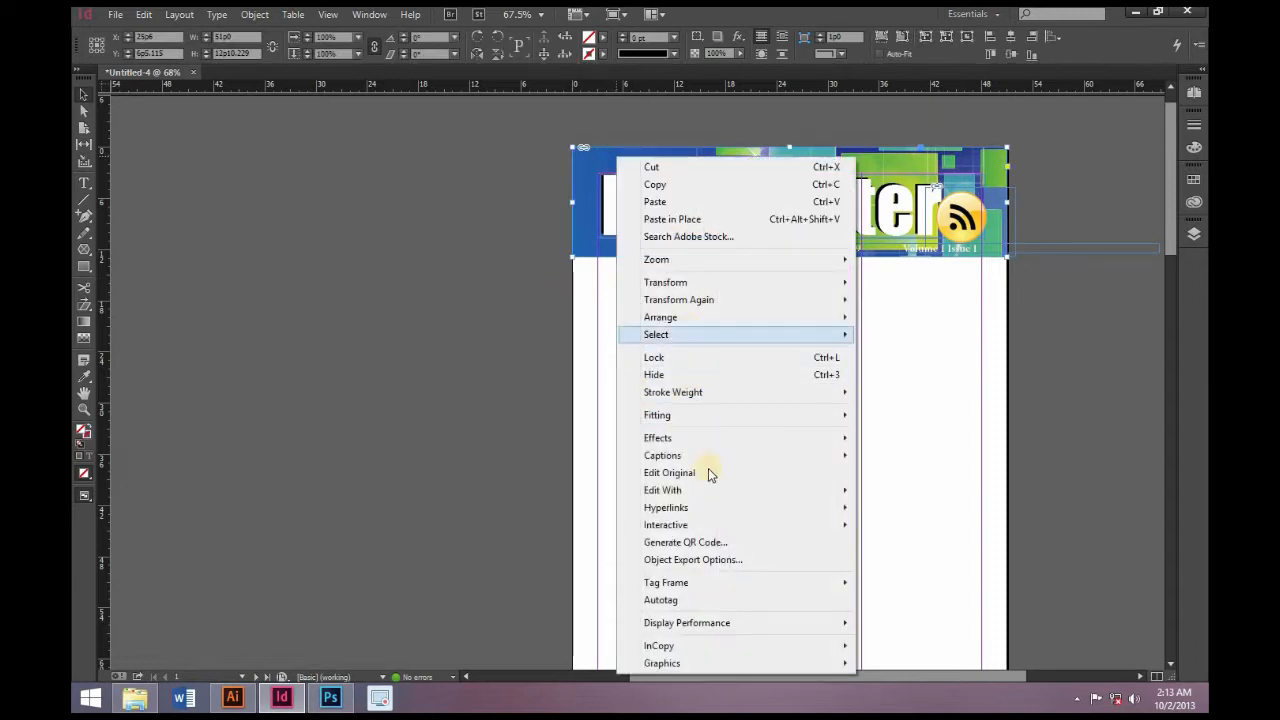
mouse_move(712, 490)
left_click(887, 490)
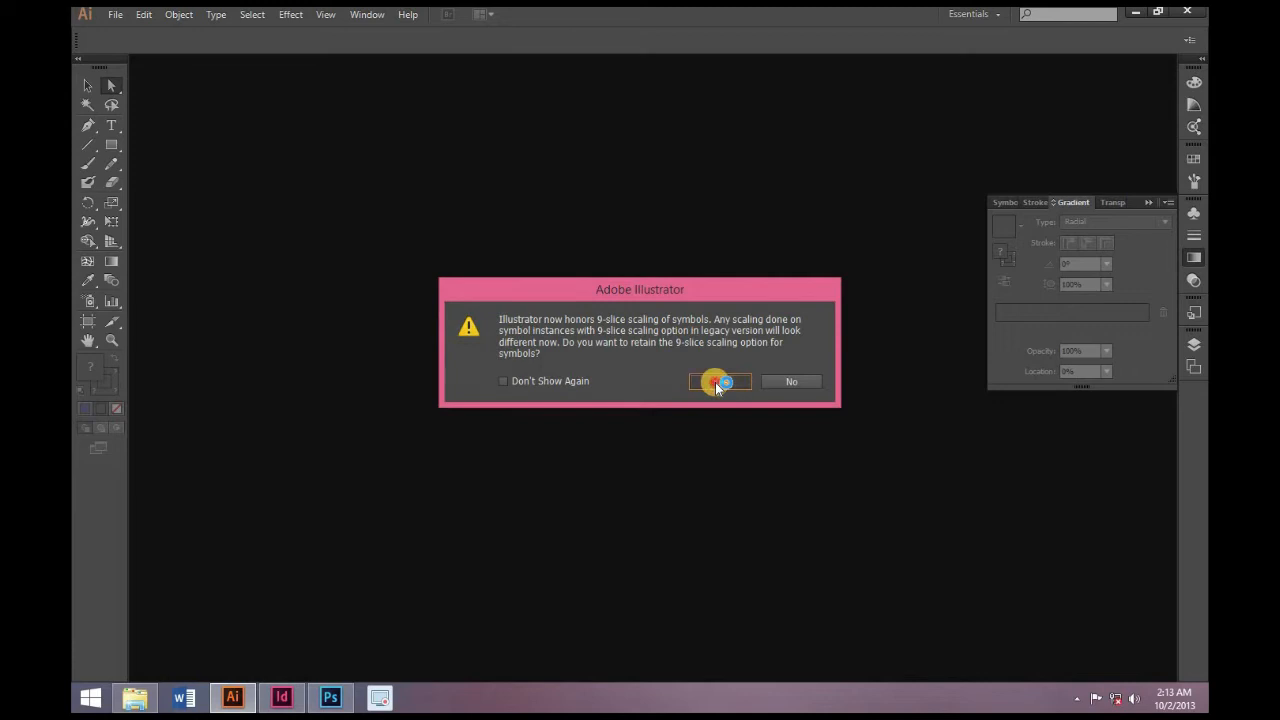
left_click(716, 383)
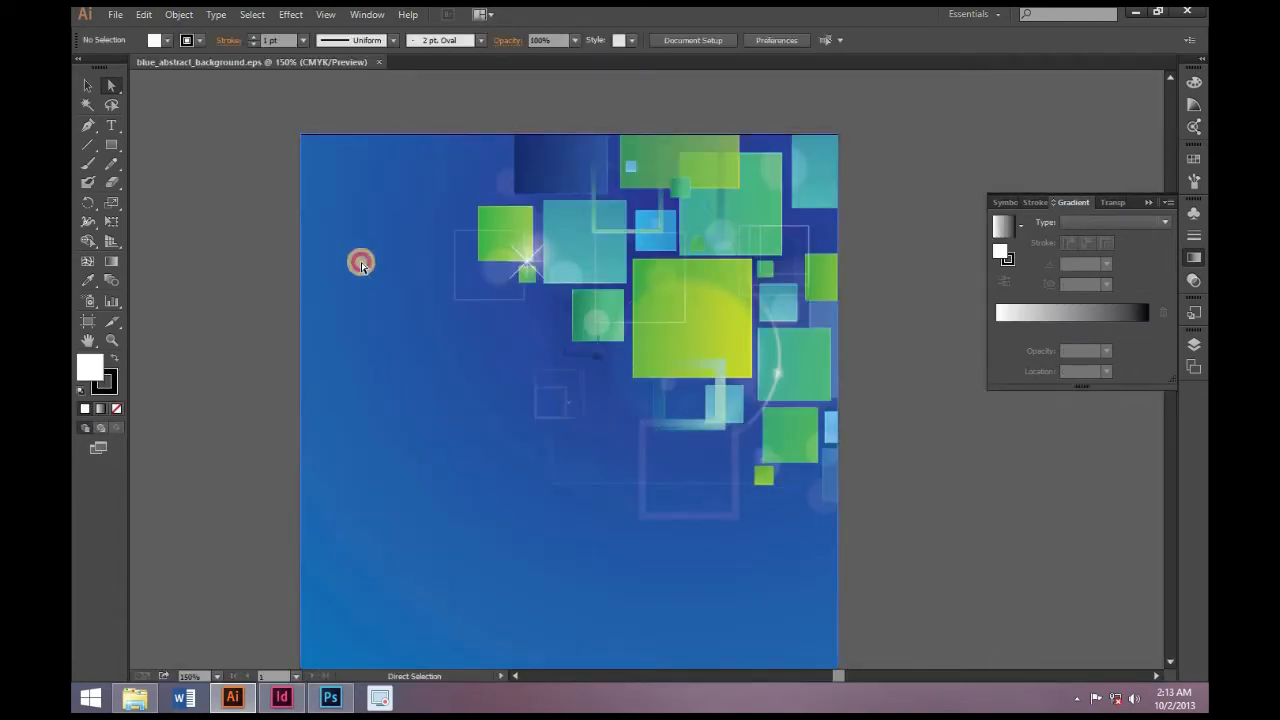
Step: Recolour the radial gradient of the large background square, with a red starting stop and an orange ending stop
left_click(361, 264)
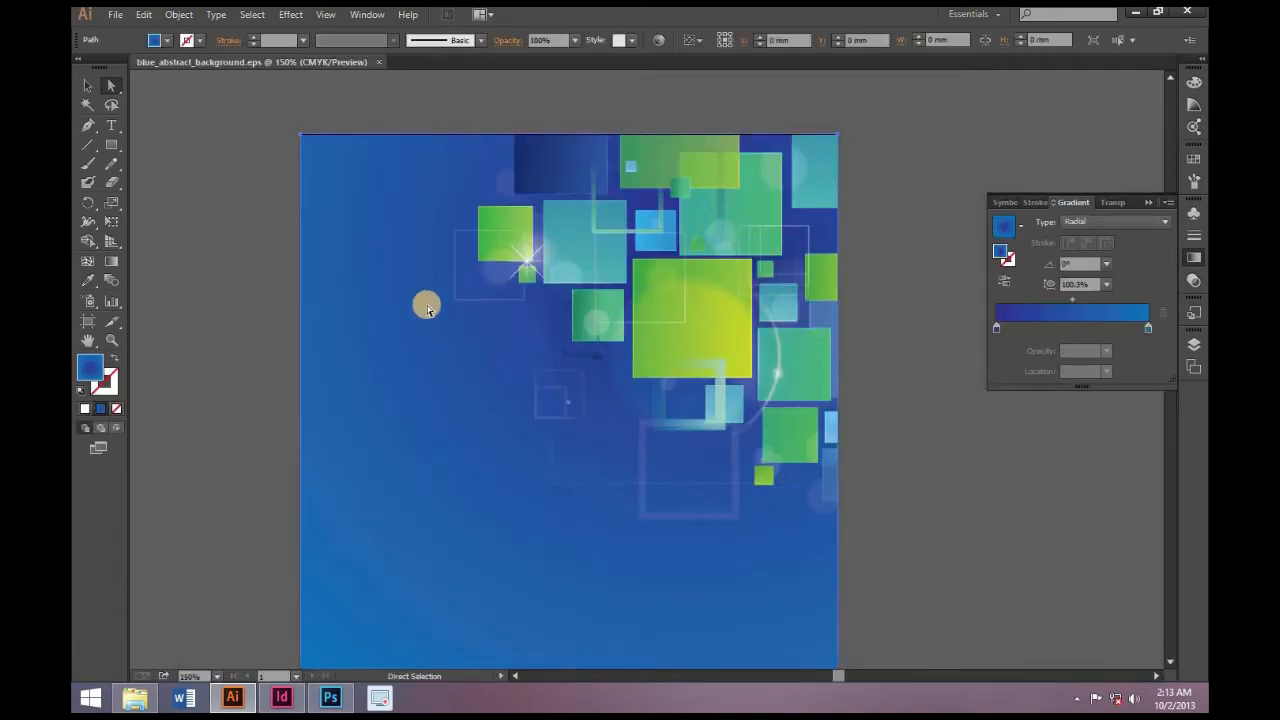
double_click(996, 330)
left_click(1055, 382)
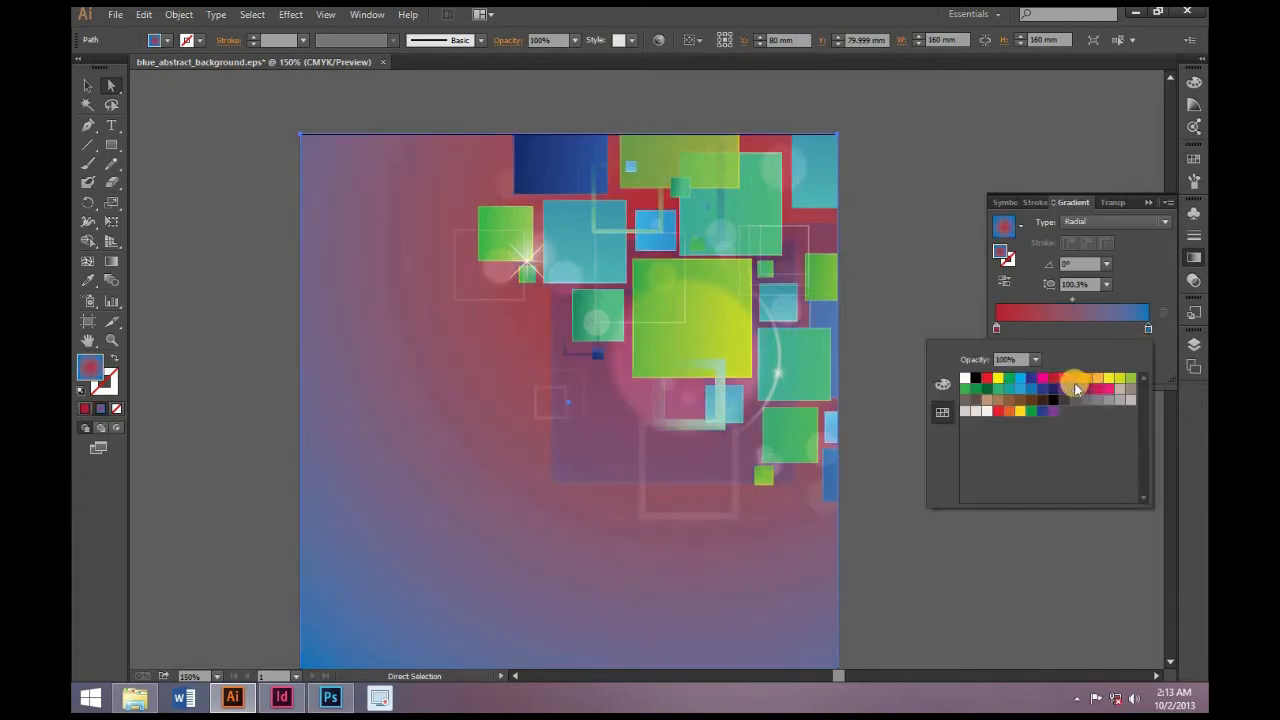
left_click(1074, 380)
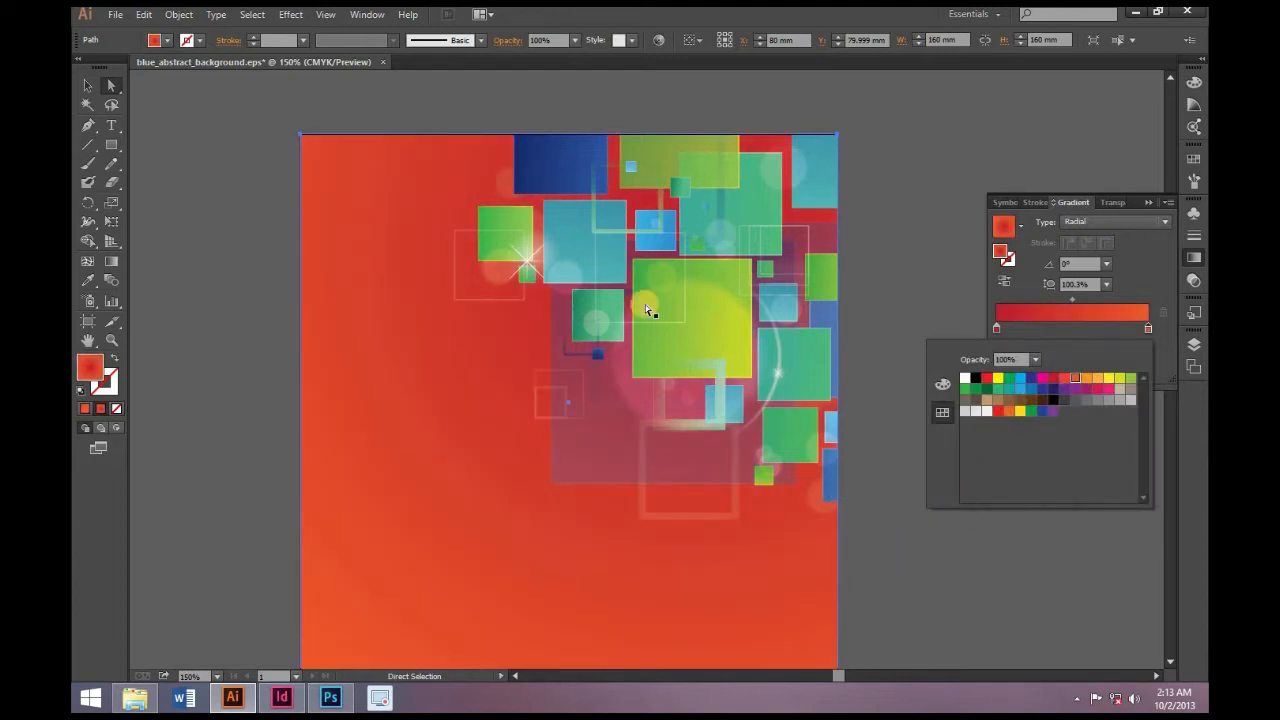
Step: Save blue_abstract_background.eps in its legacy format, close it, return to InDesign and deselect the banner
left_click(382, 64)
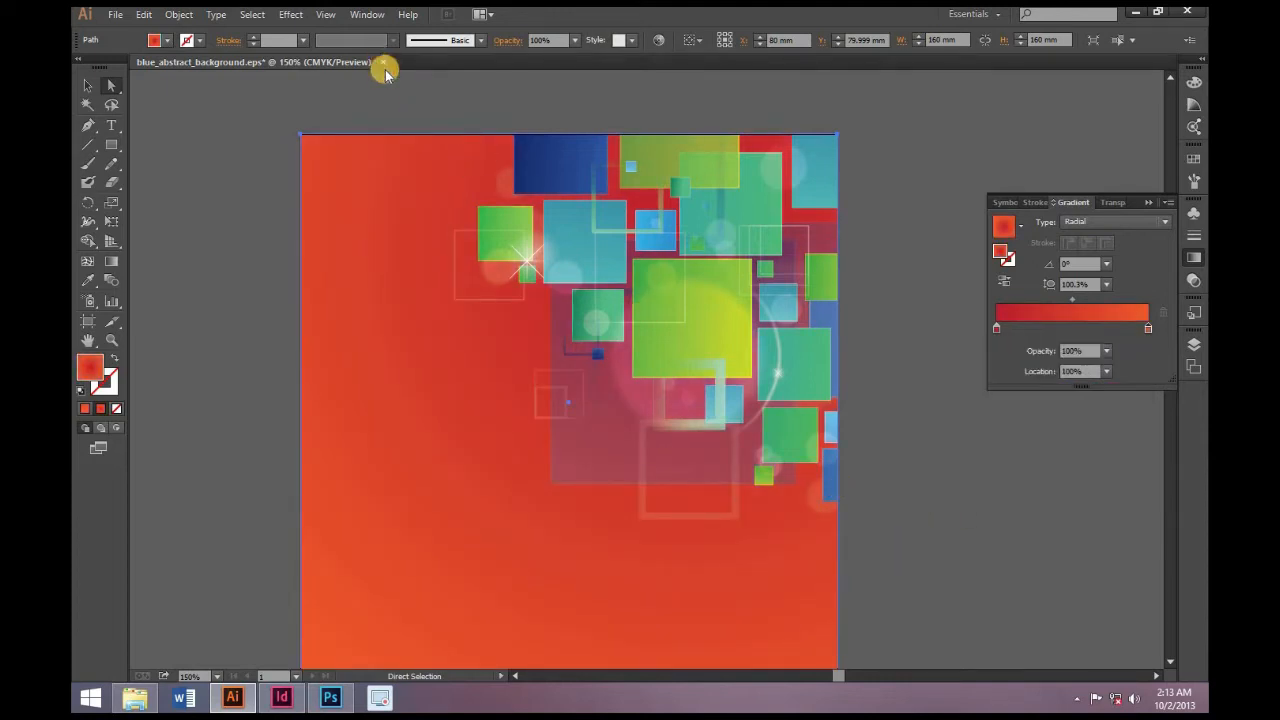
left_click(383, 62)
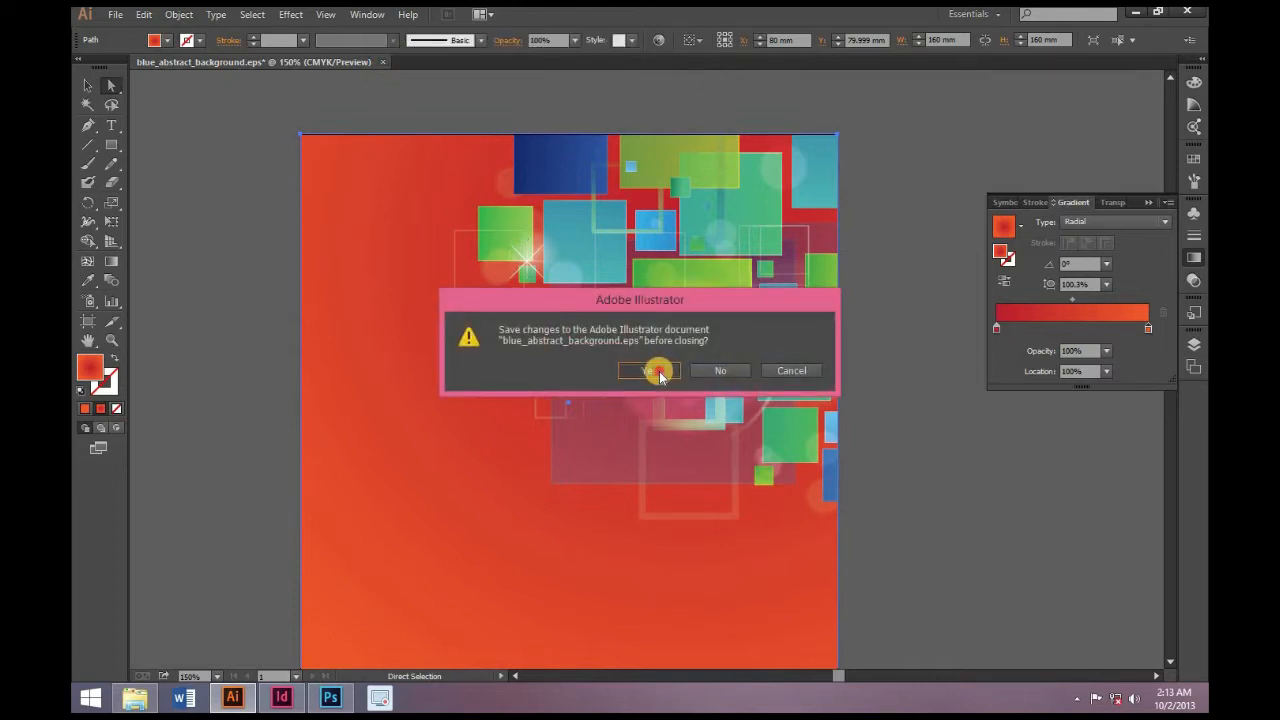
left_click(652, 371)
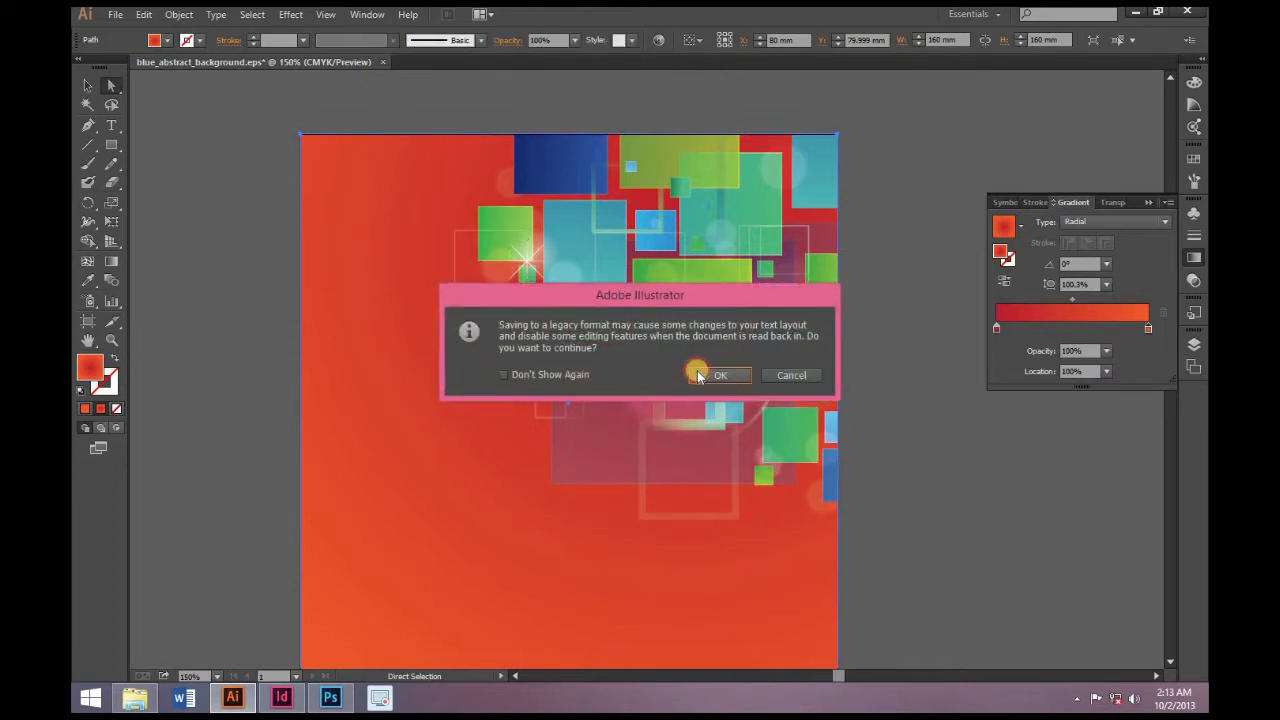
left_click(720, 372)
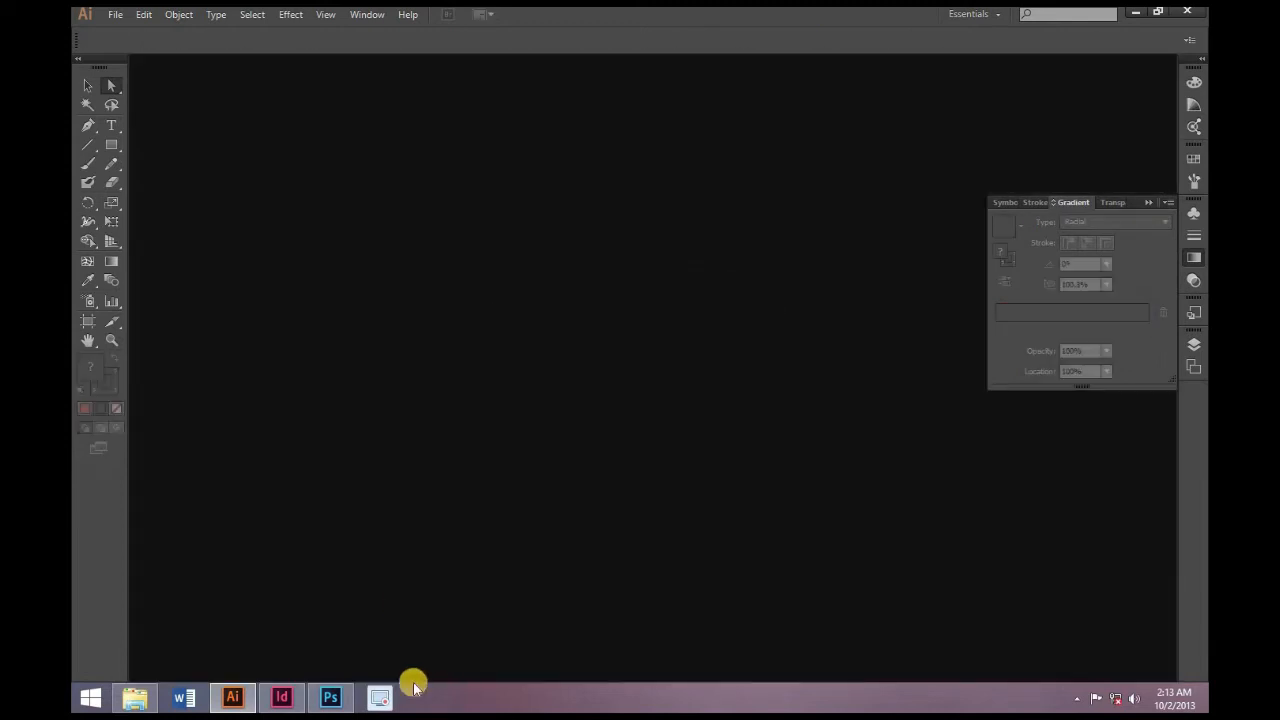
left_click(278, 700)
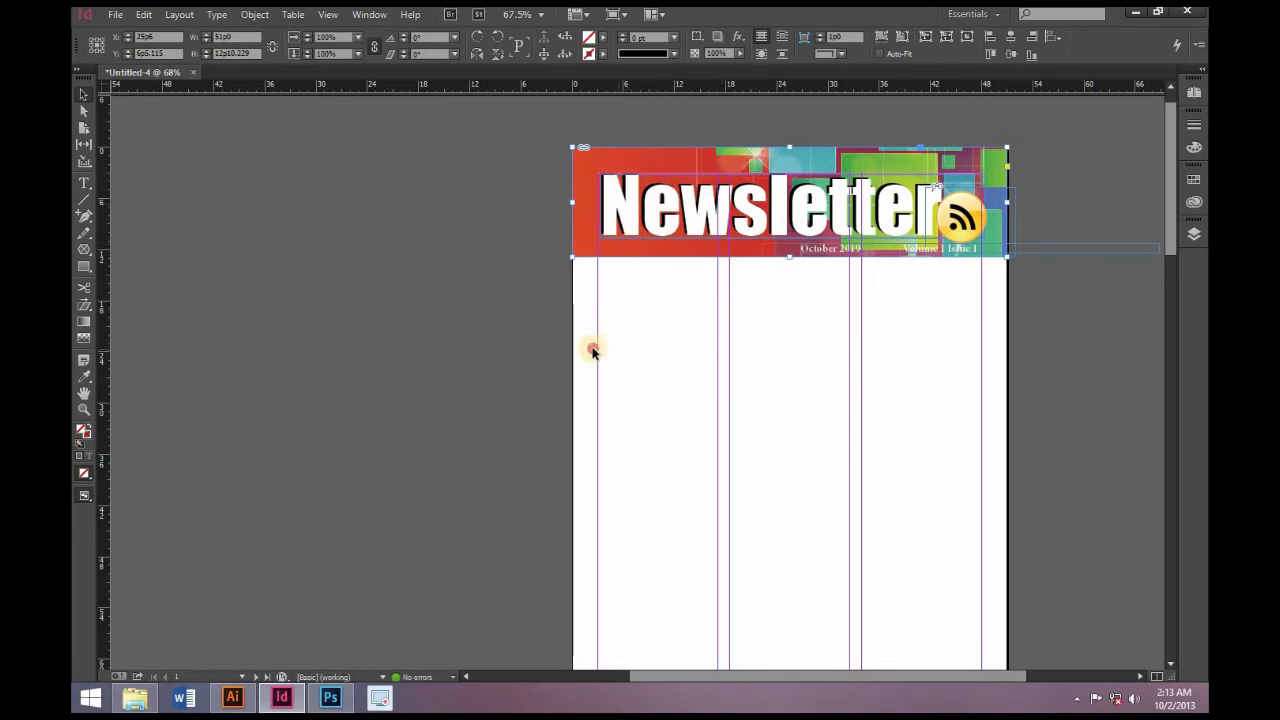
left_click(563, 404)
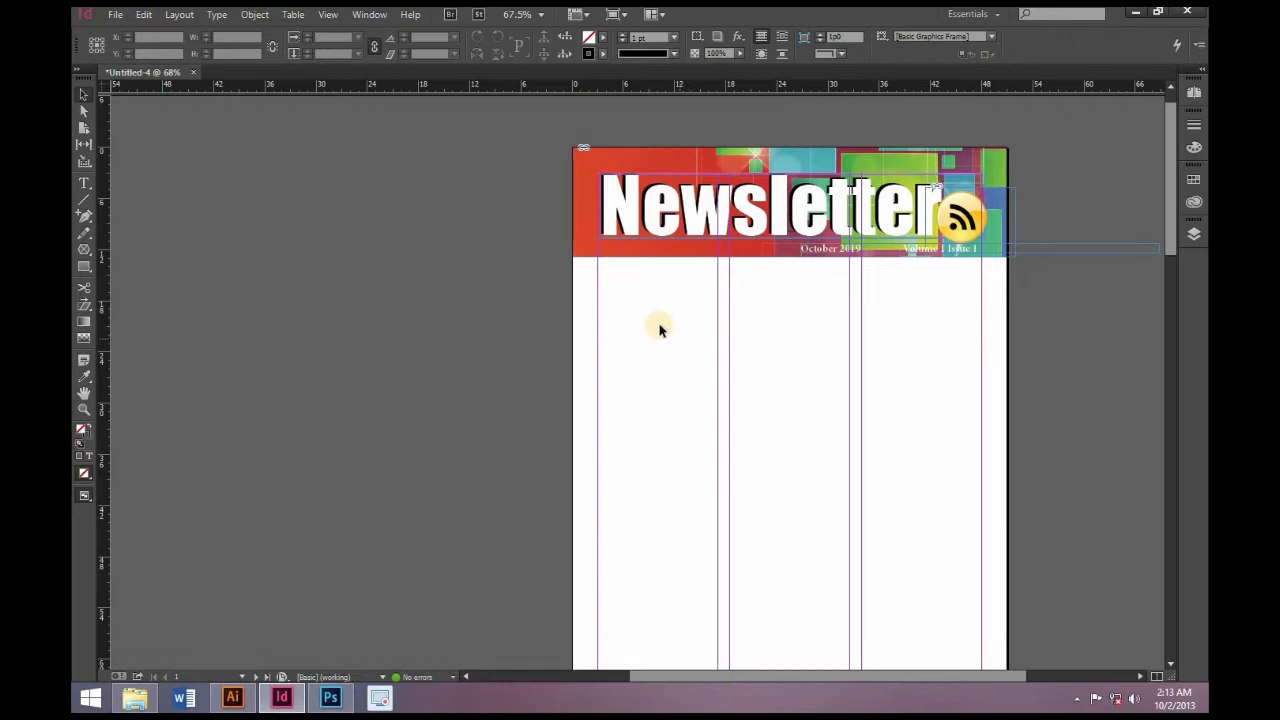
Step: Load the "dorm (2)" image from the Newsletter_sample folder for placing on the page
scroll(671, 353, "down", 1)
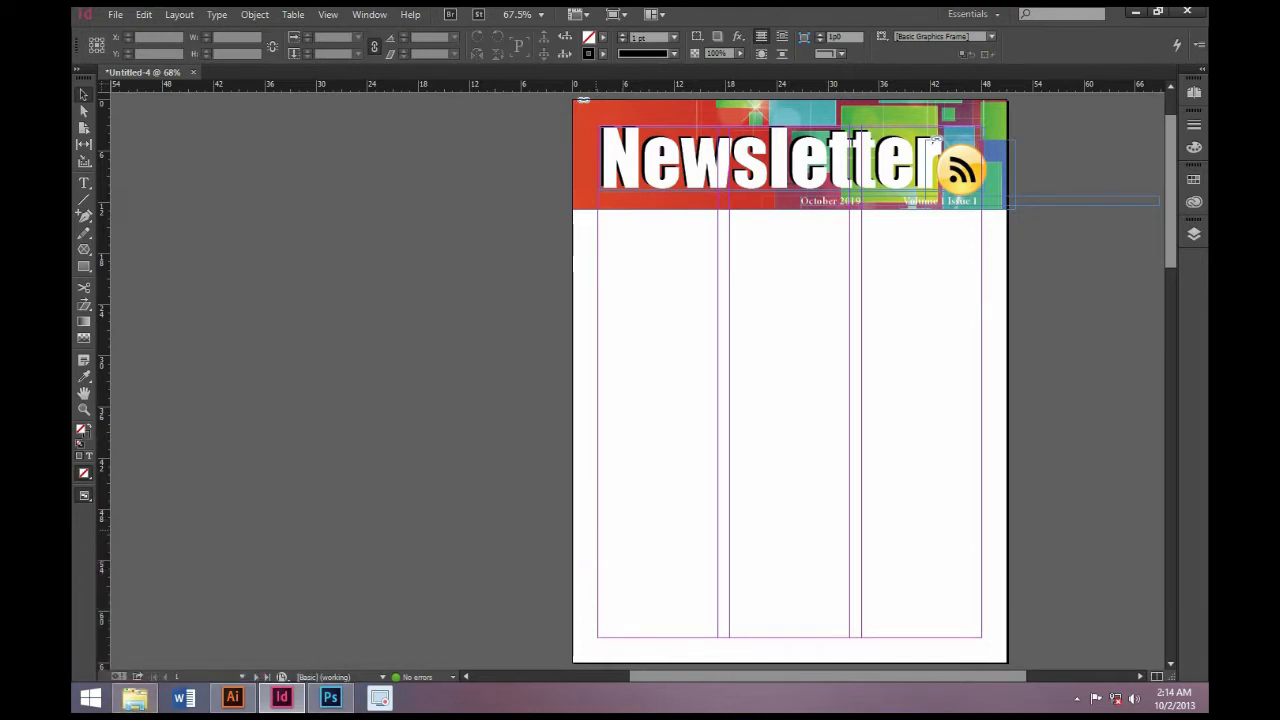
left_click(134, 697)
left_click(183, 337)
left_click(115, 14)
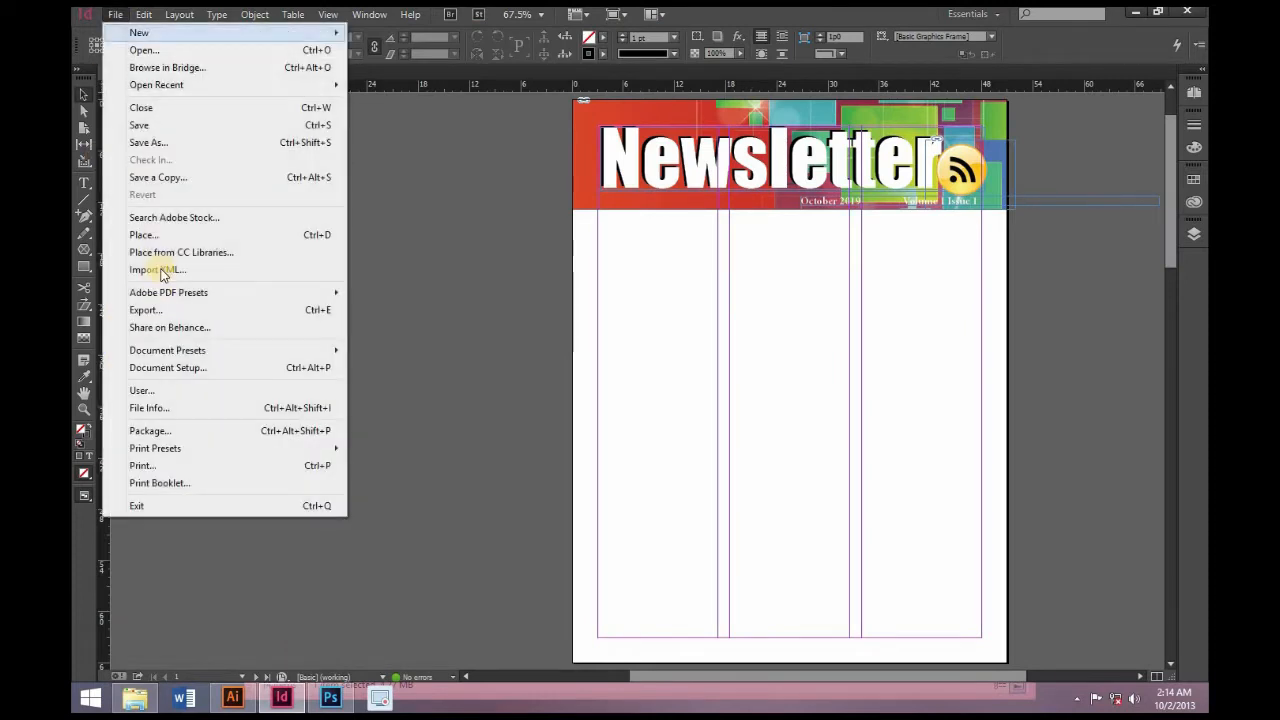
left_click(145, 235)
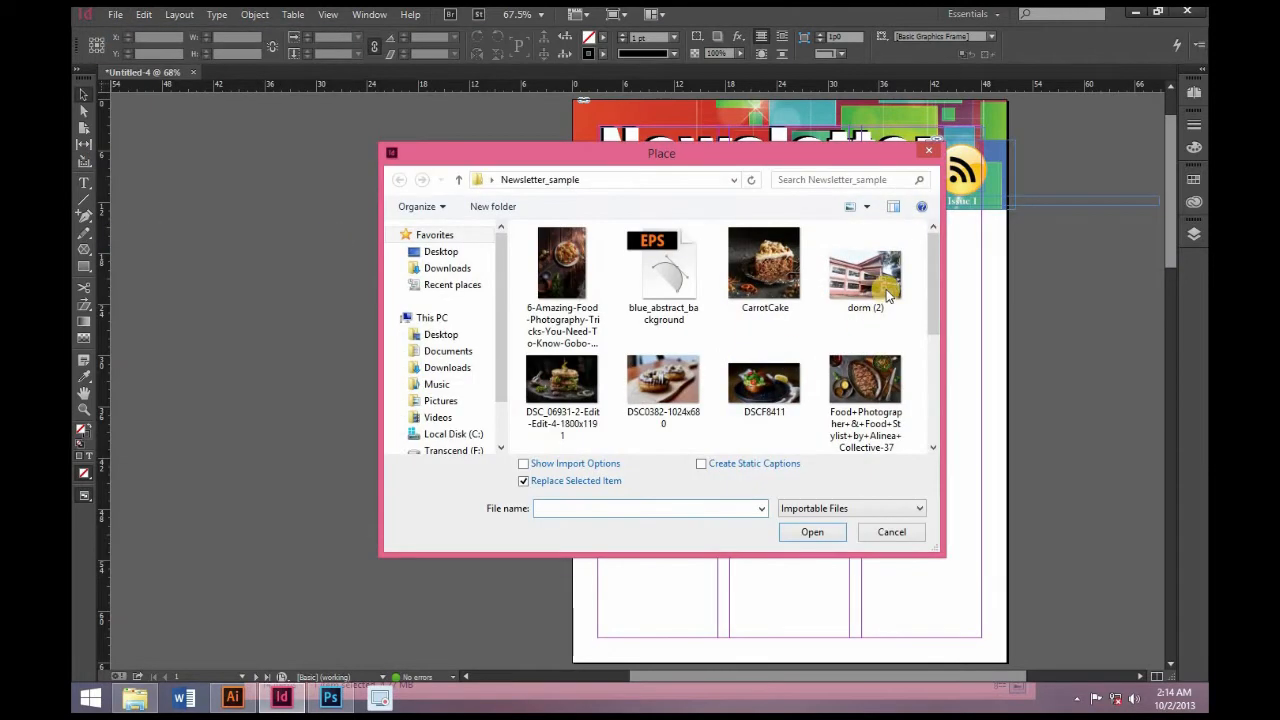
left_click(886, 290)
left_click(816, 536)
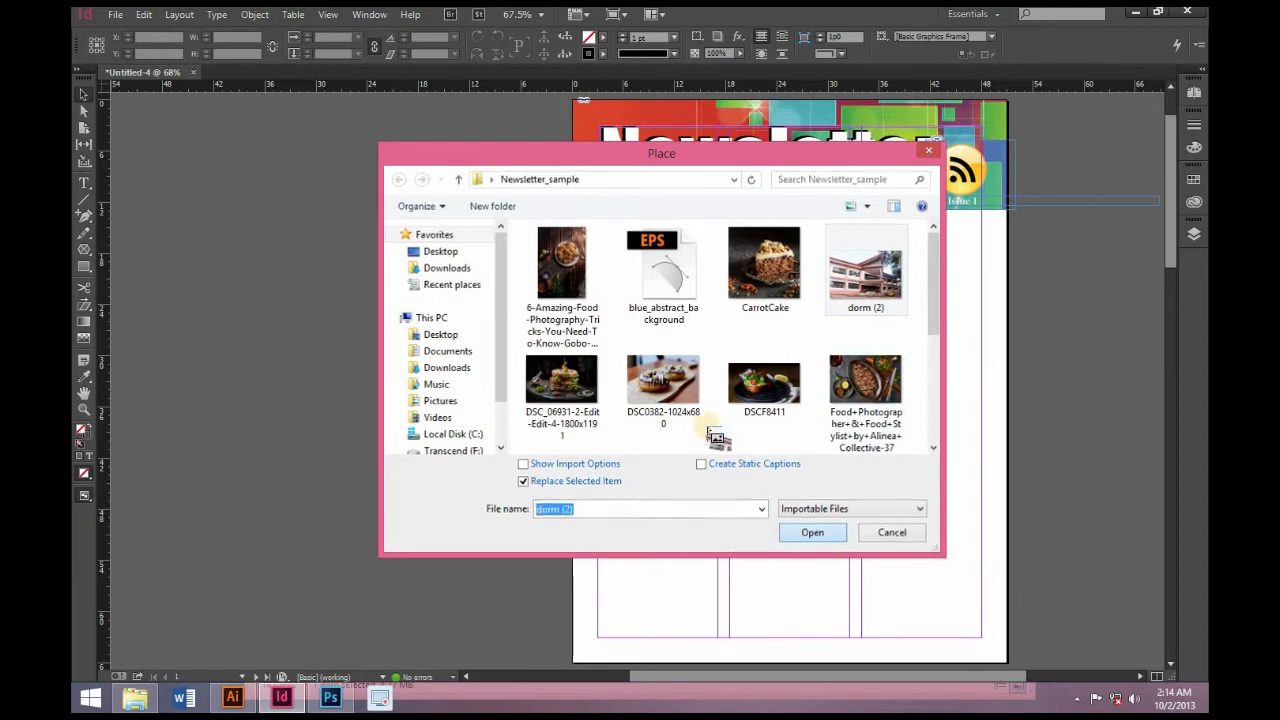
Step: Place the dorm photo at full page width, about 51 by 34 picas, align it with the page's bottom edge and deselect it
left_click_drag(572, 352, 771, 485)
left_click_drag(932, 606, 1008, 662)
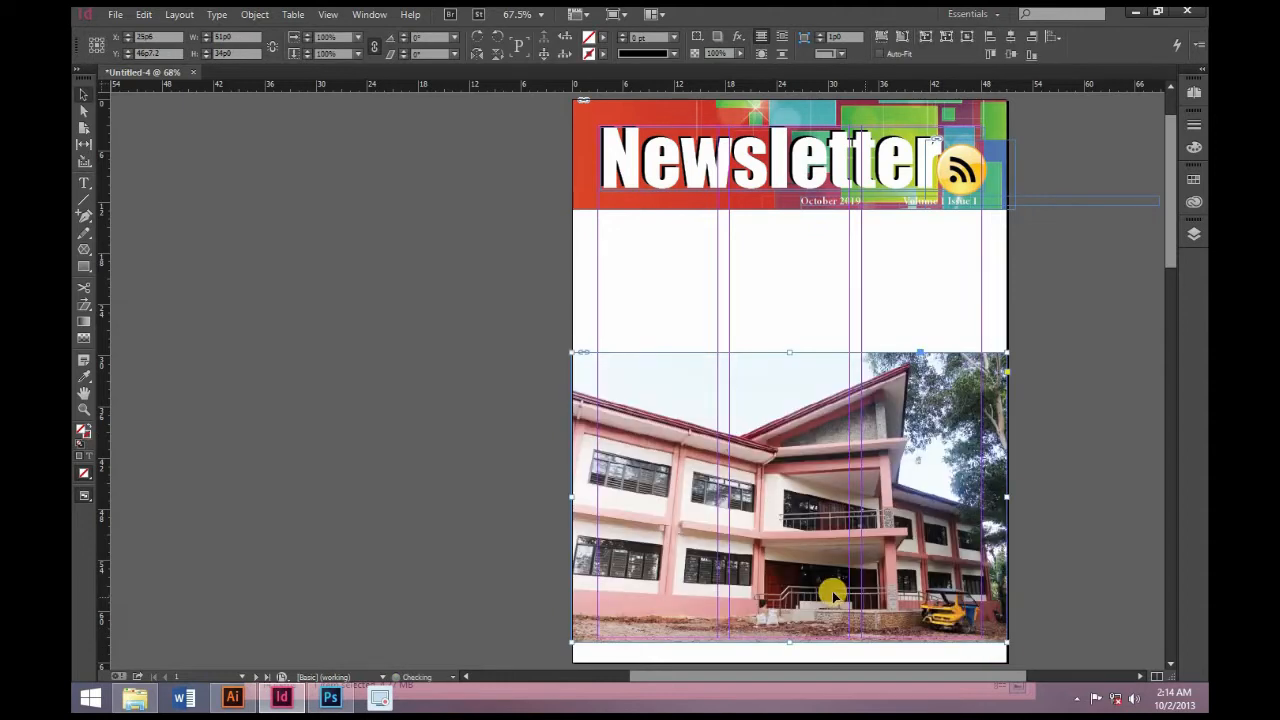
left_click_drag(827, 605, 828, 624)
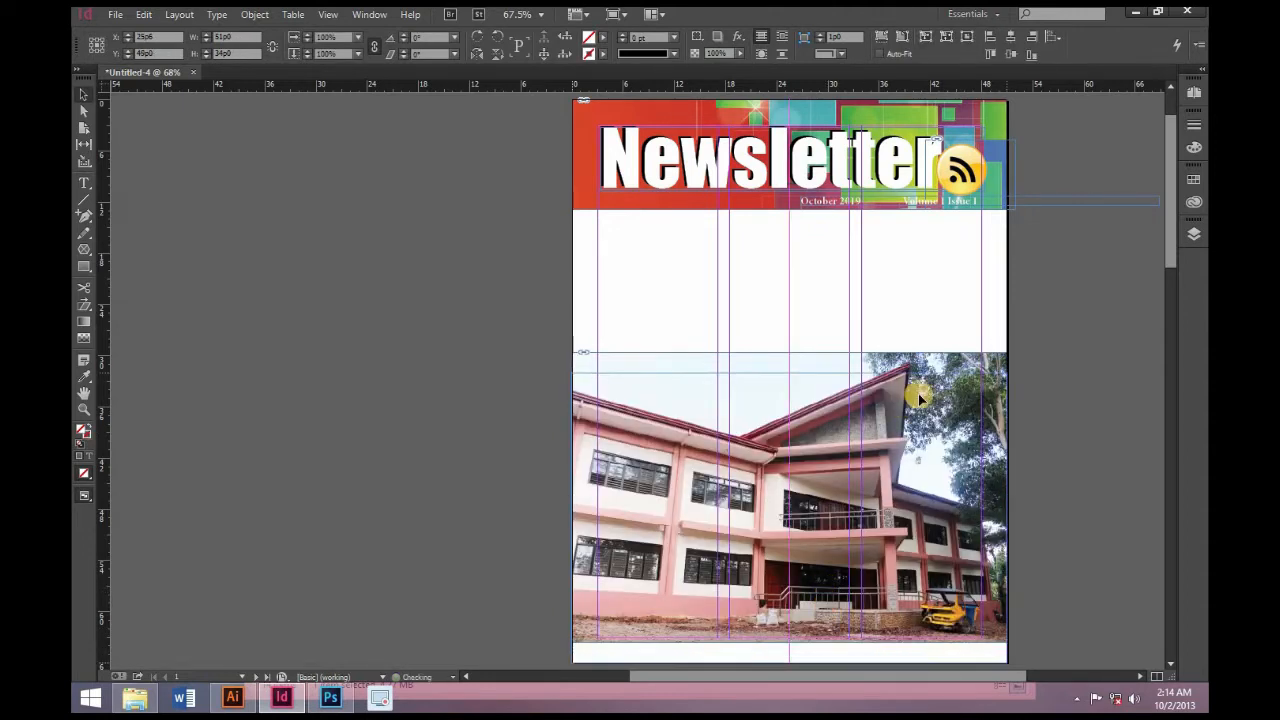
left_click(1032, 517)
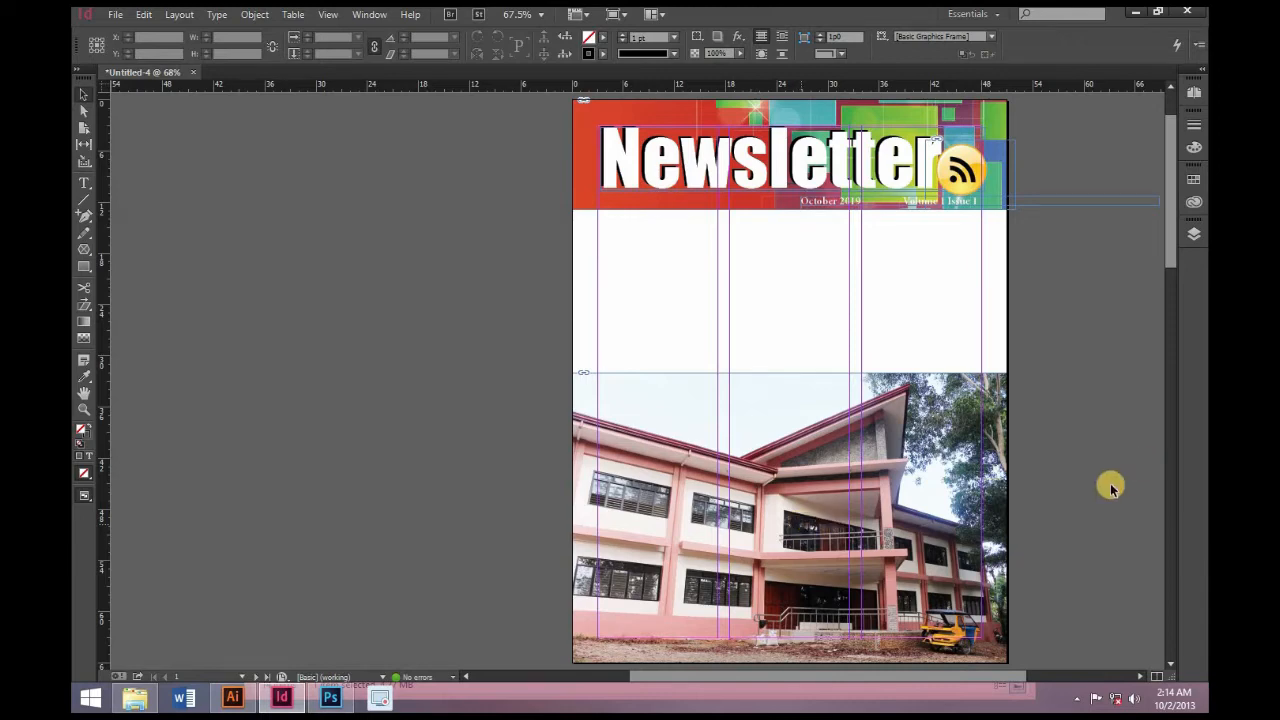
Step: Open the placed dorm photo for editing in Adobe Photoshop CC
left_click(872, 495)
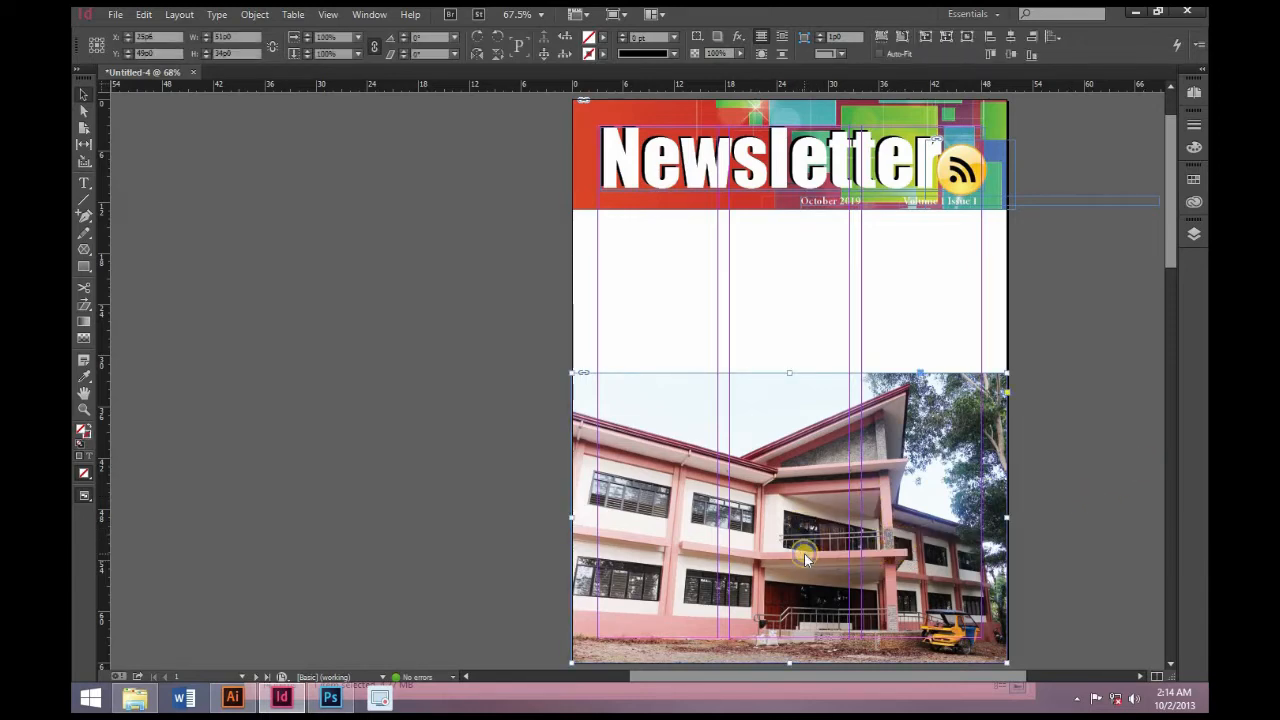
right_click(806, 558)
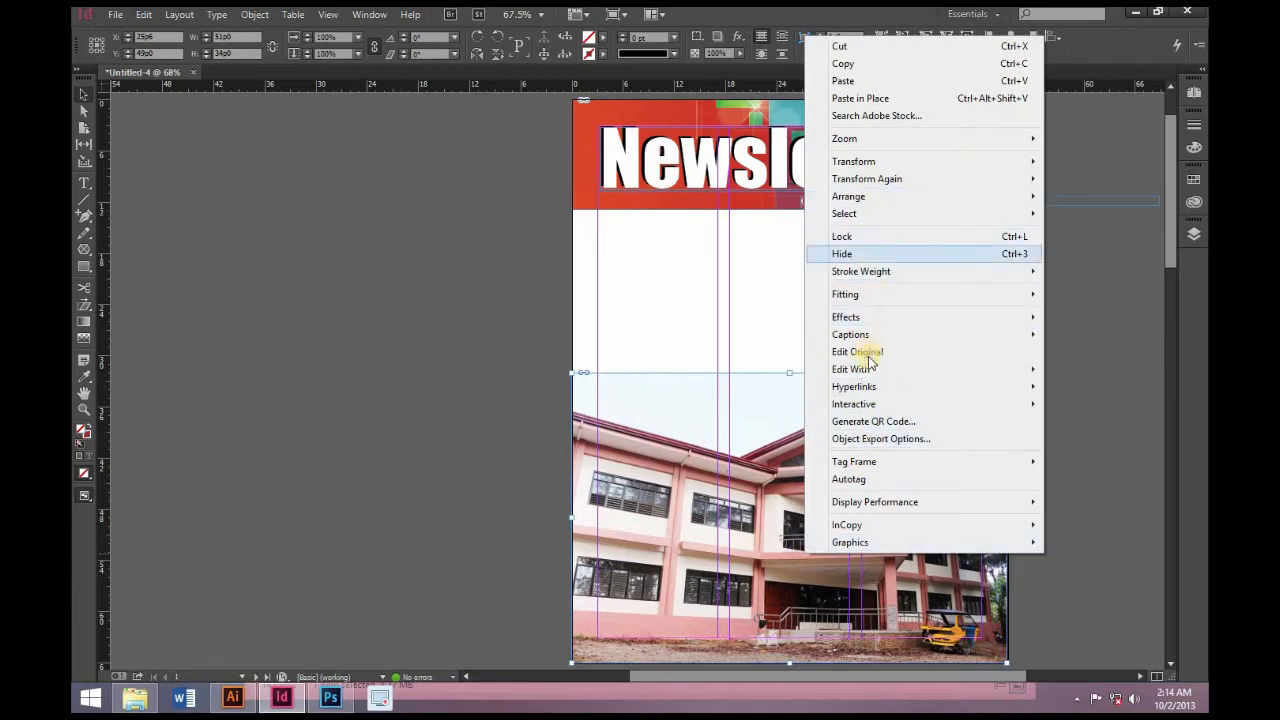
mouse_move(858, 369)
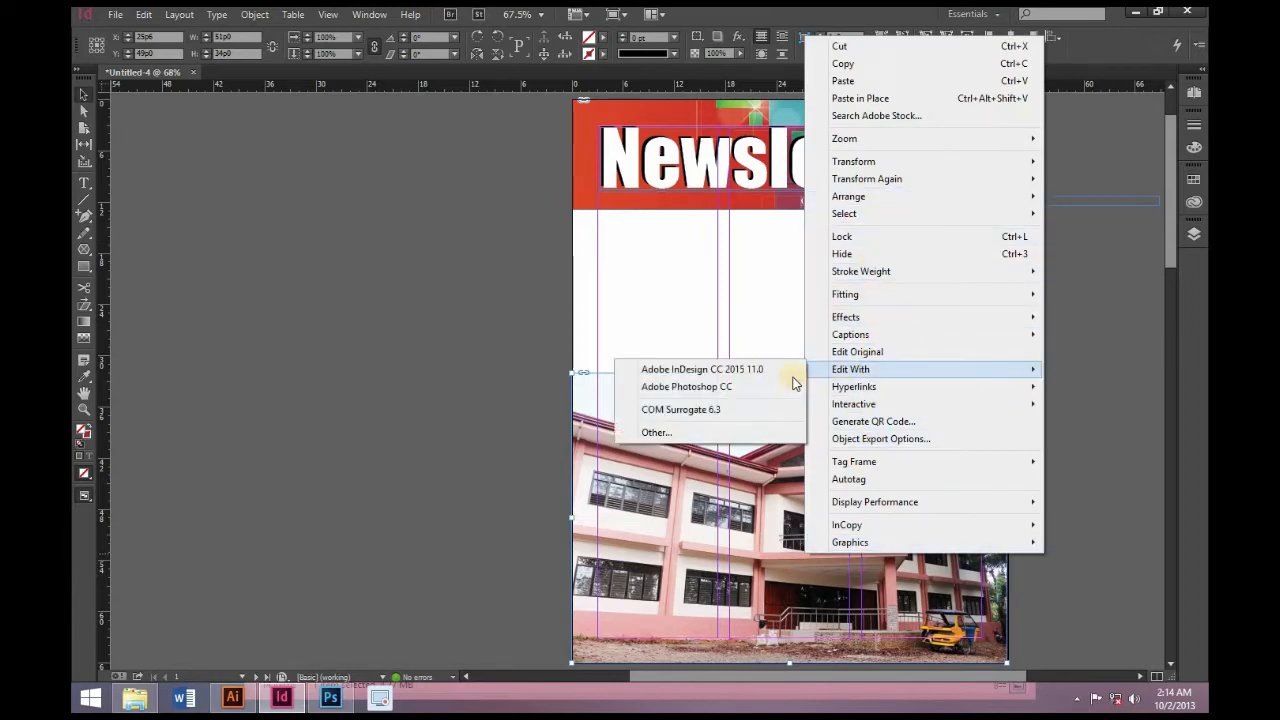
left_click(740, 387)
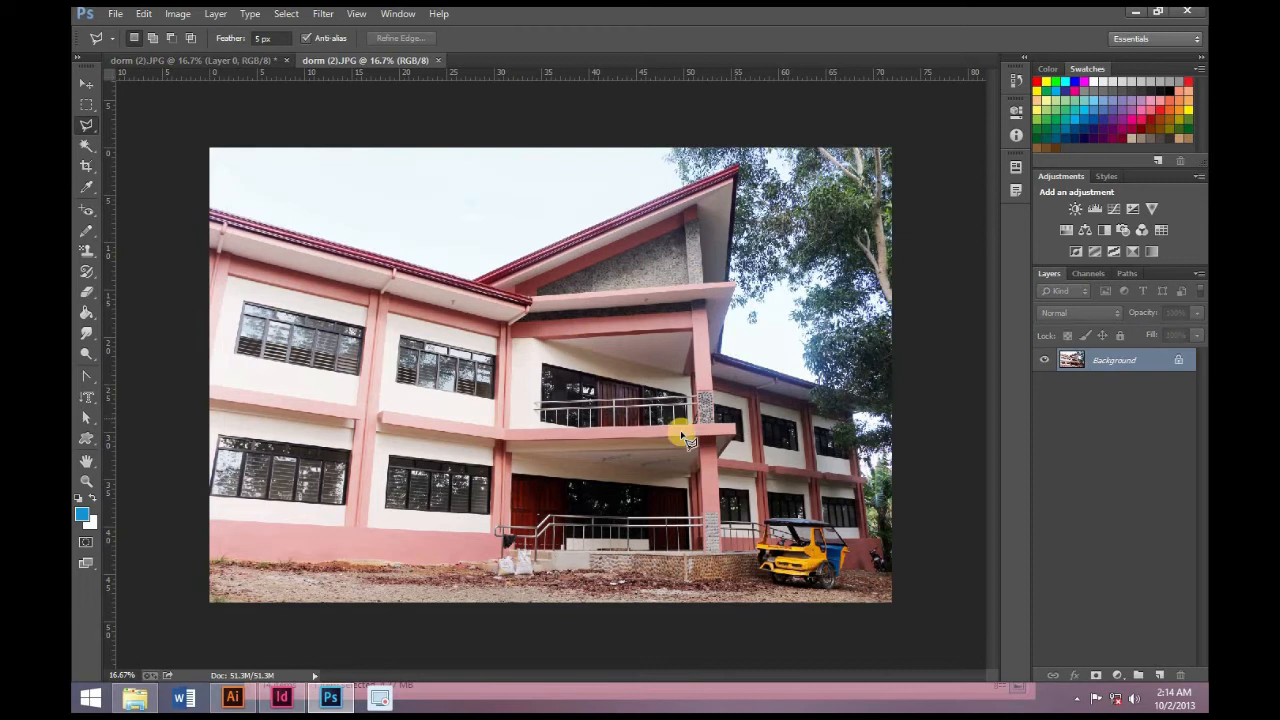
Step: Select the sky and trees above the building's roofline with a closed polygonal lasso outline
left_click(205, 210)
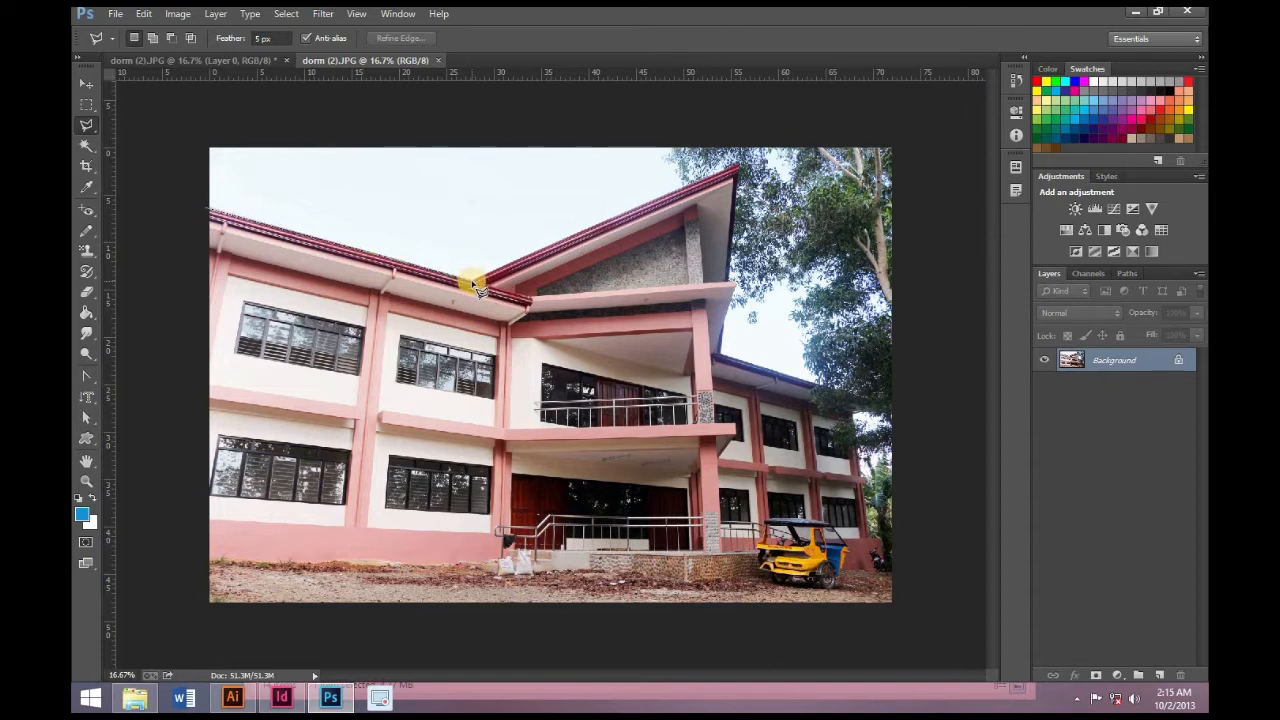
left_click(740, 167)
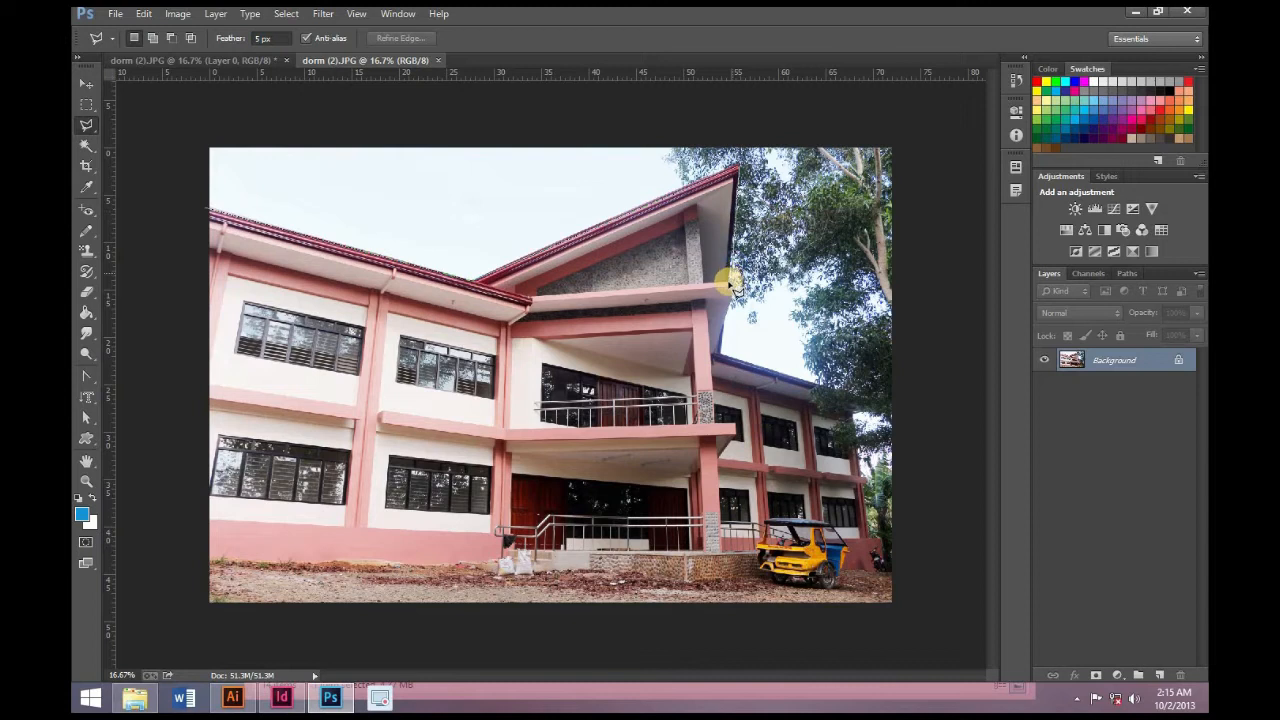
left_click(721, 332)
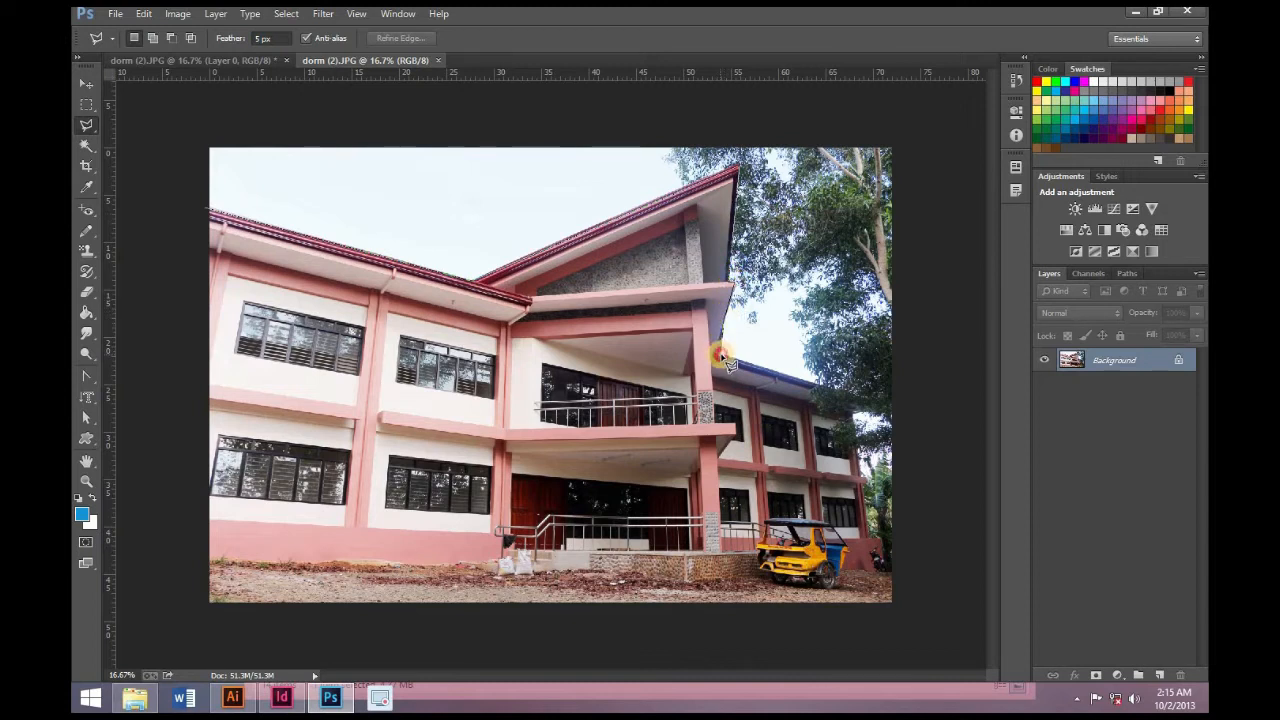
left_click(893, 405)
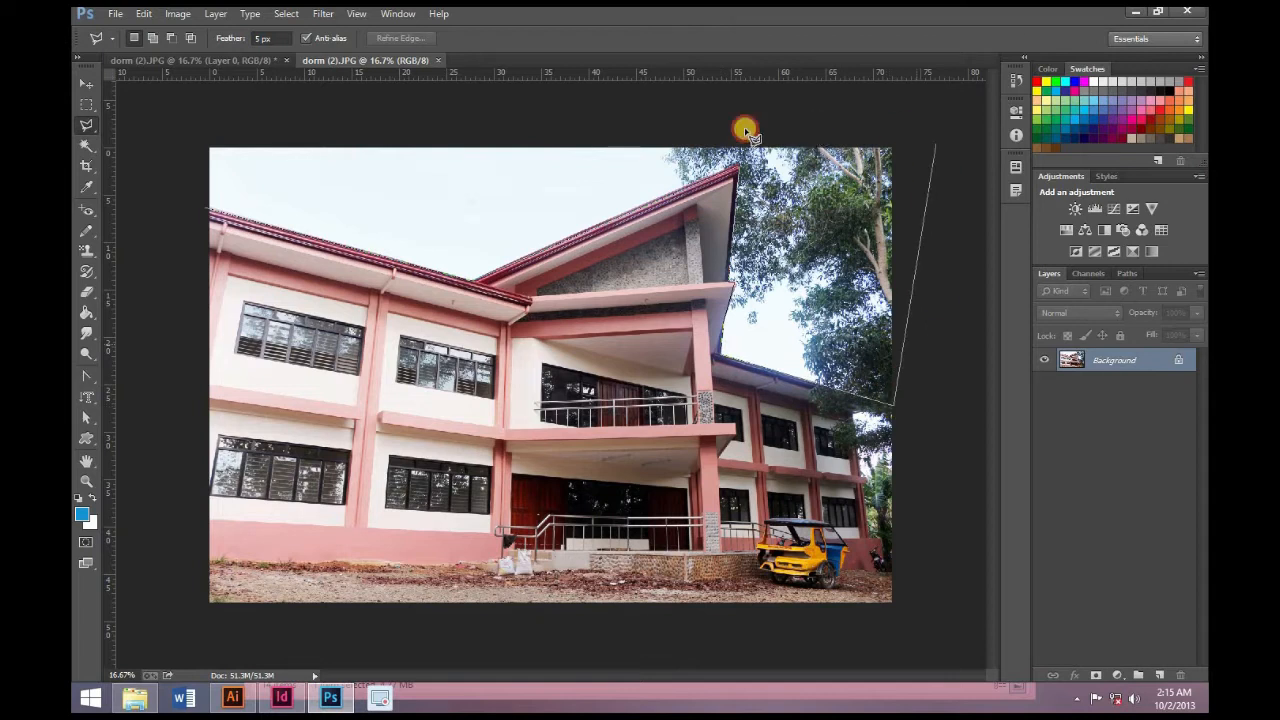
left_click(388, 118)
left_click(181, 137)
left_click(208, 238)
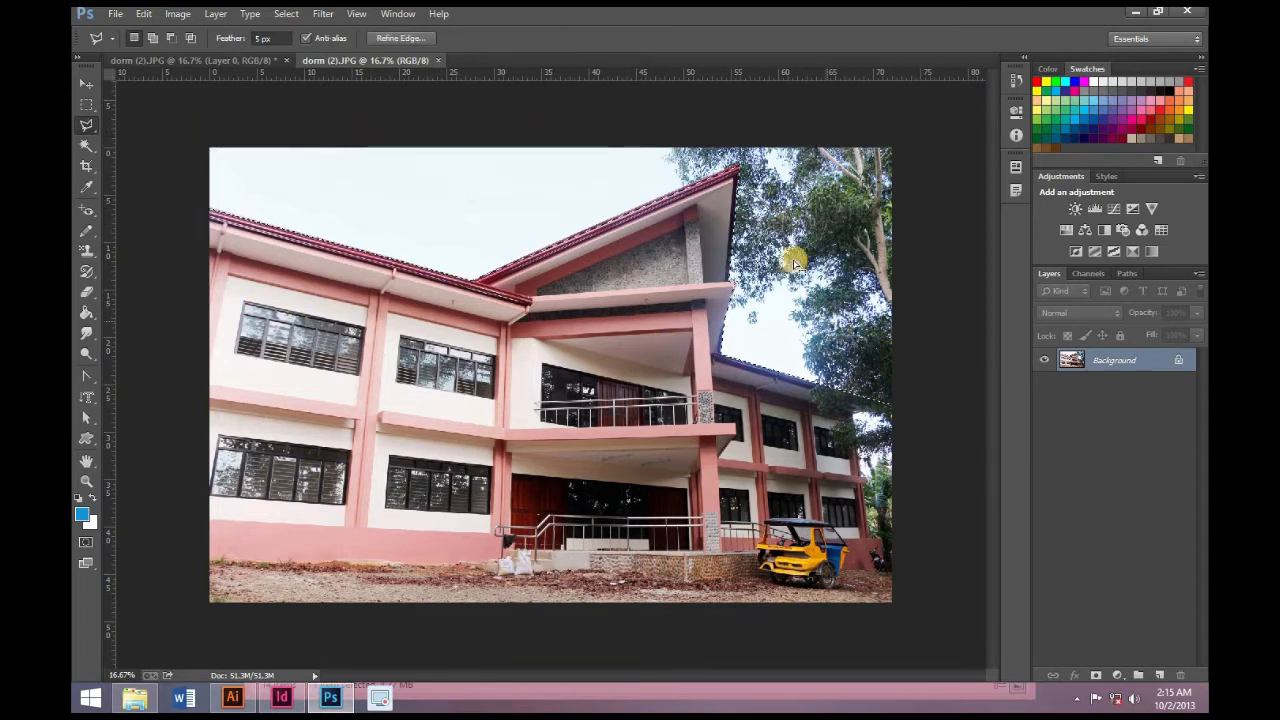
Step: Convert the locked Background layer to an editable layer named Layer 0 and delete the selected sky and trees
double_click(1133, 364)
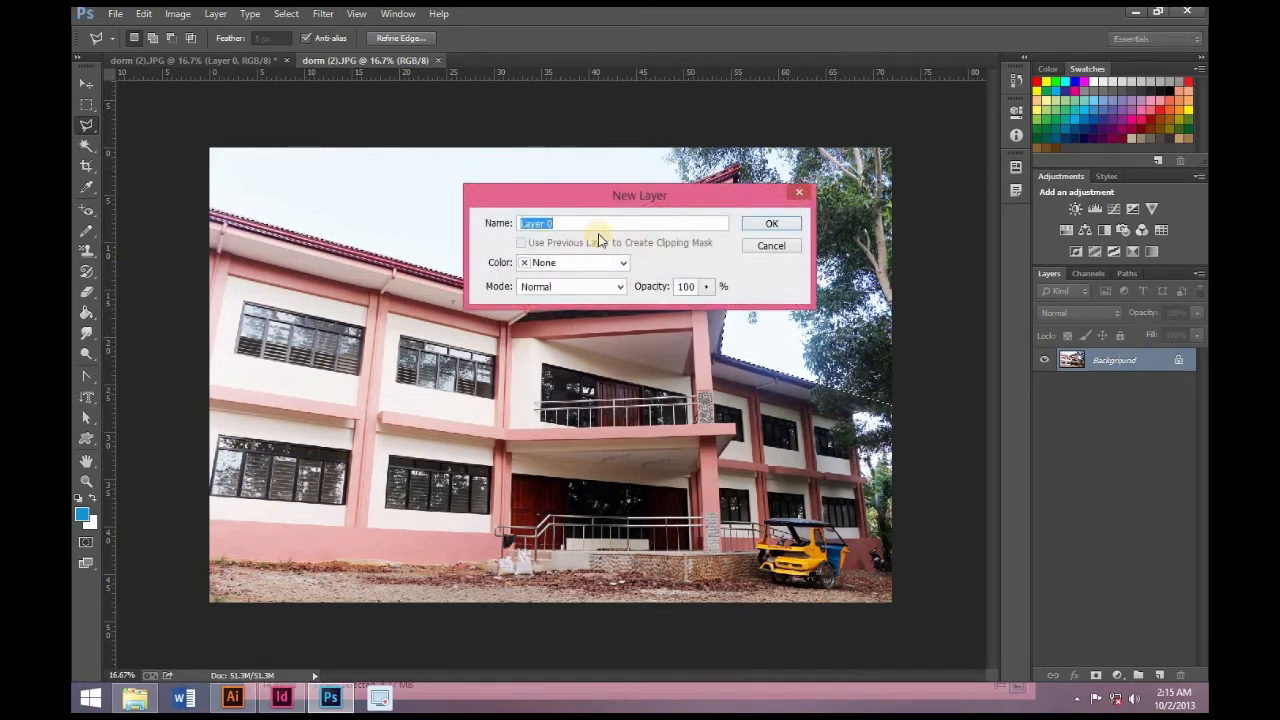
key("Return")
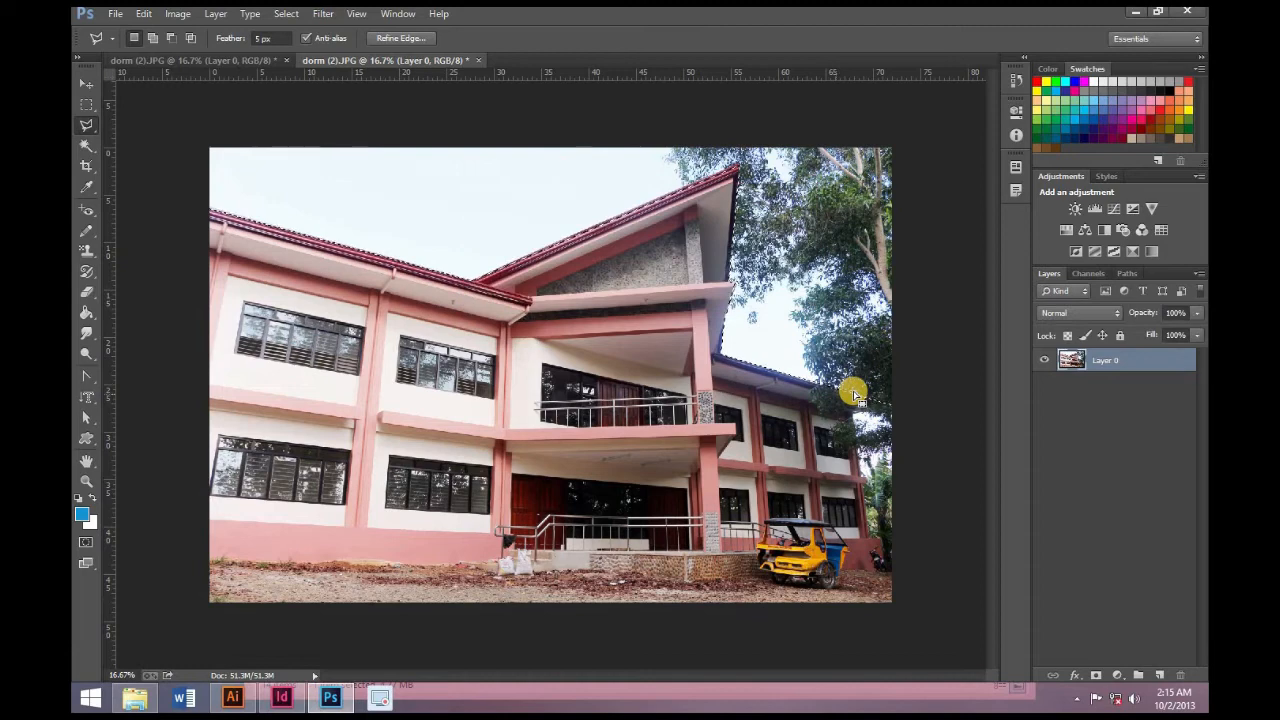
key("Delete")
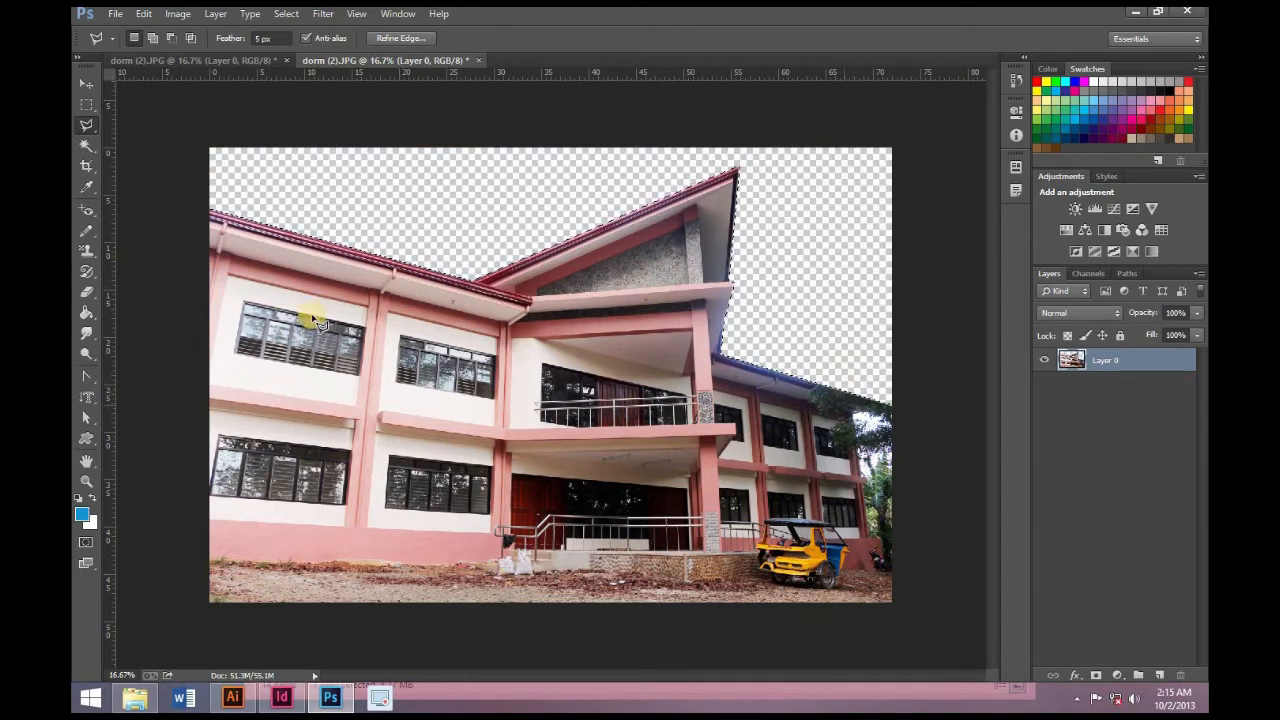
Step: Save a PNG copy of the cut-out dorm photo as "dorm png" in the Newsletter_sample folder
left_click(115, 15)
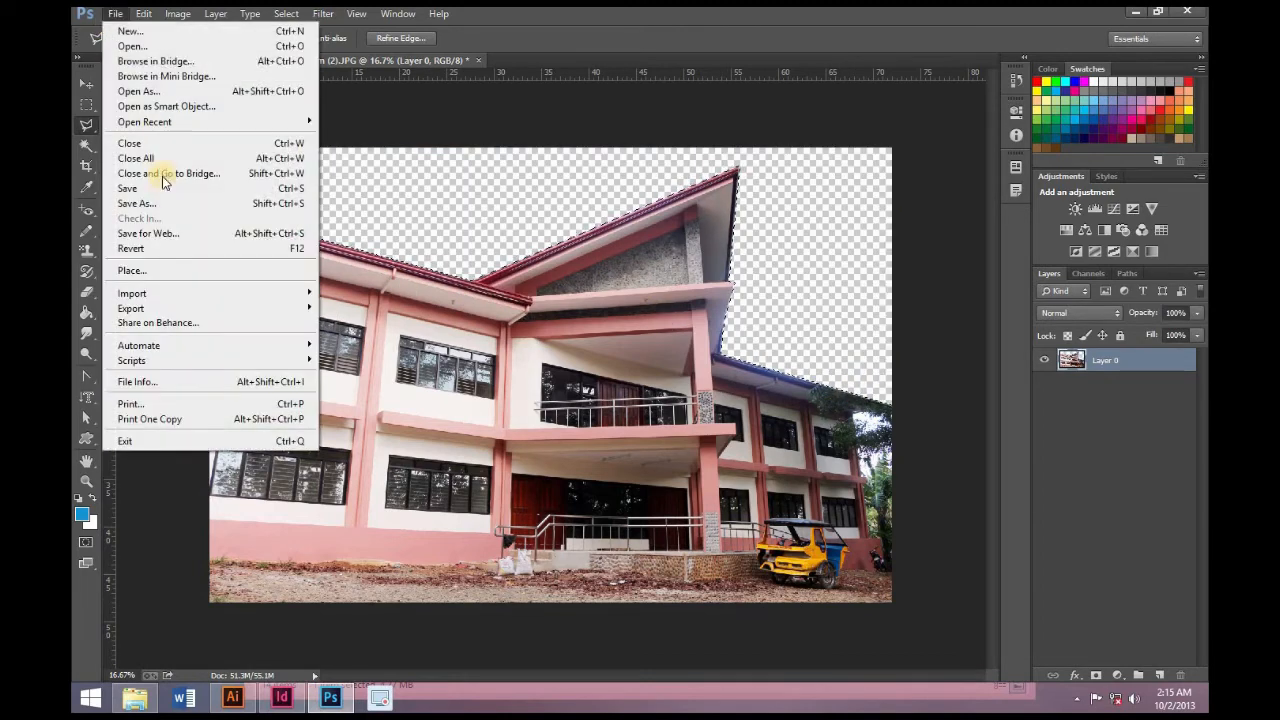
key("Return")
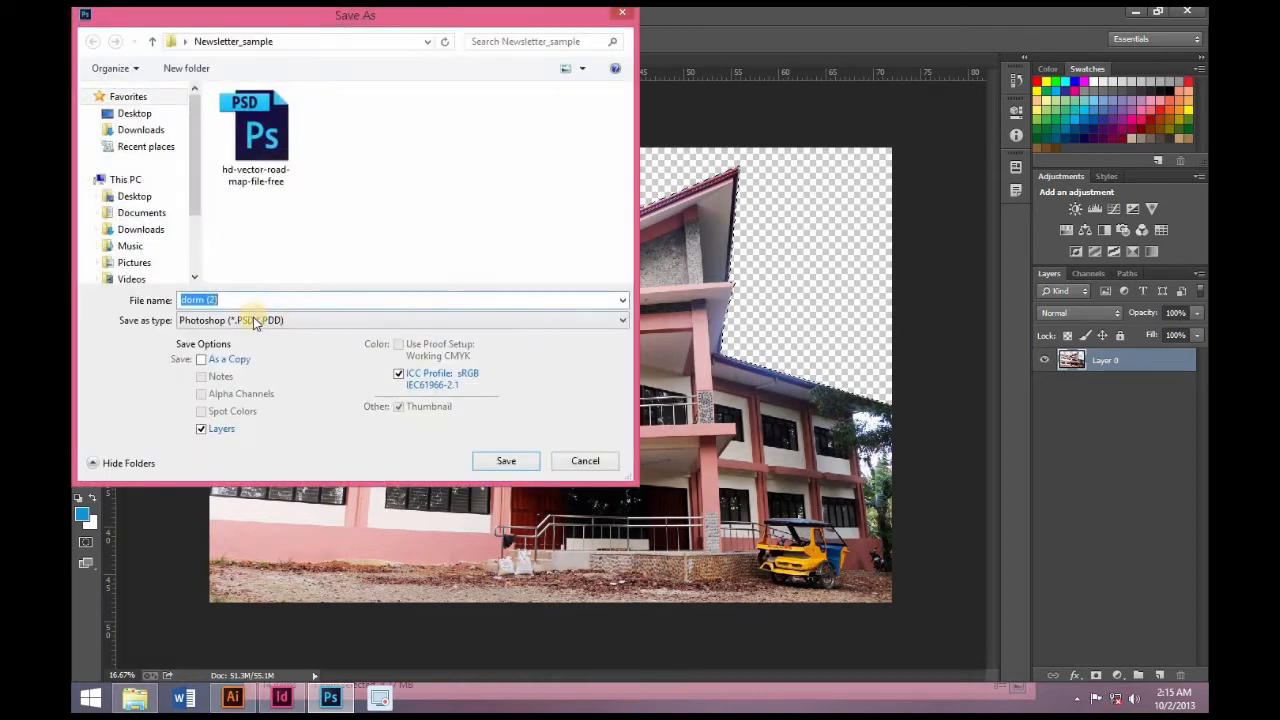
left_click(262, 320)
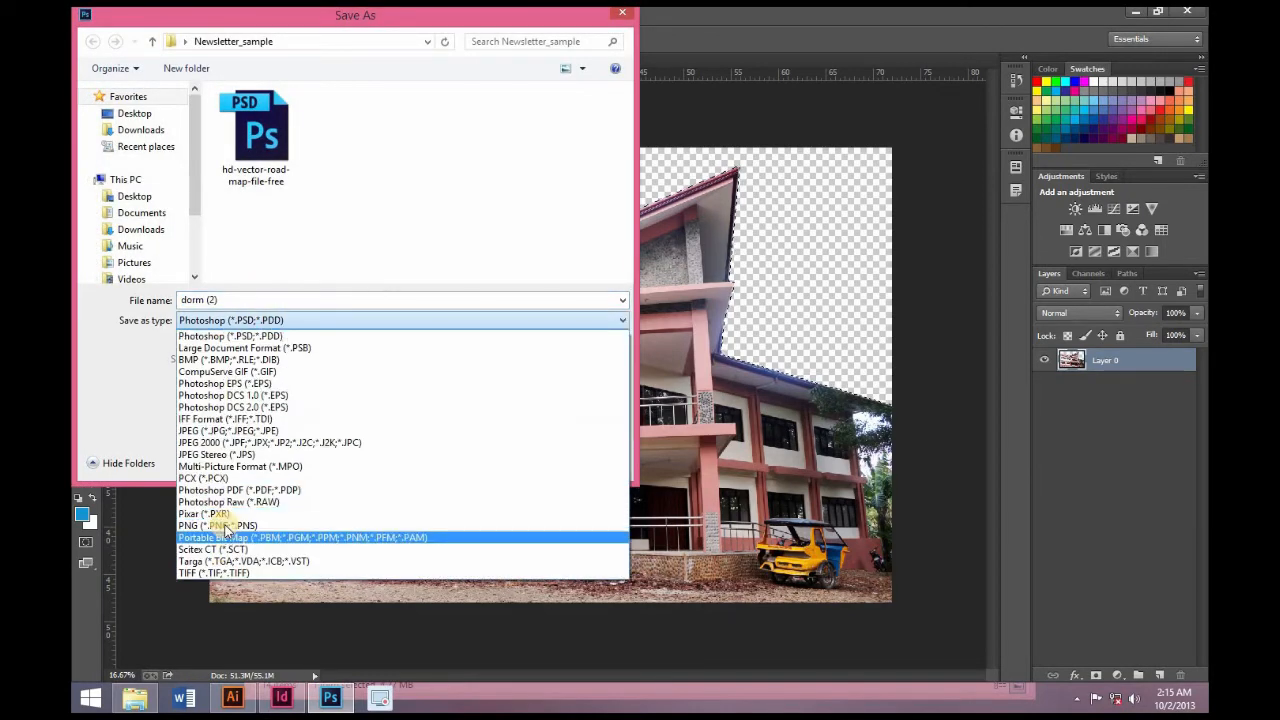
left_click(186, 322)
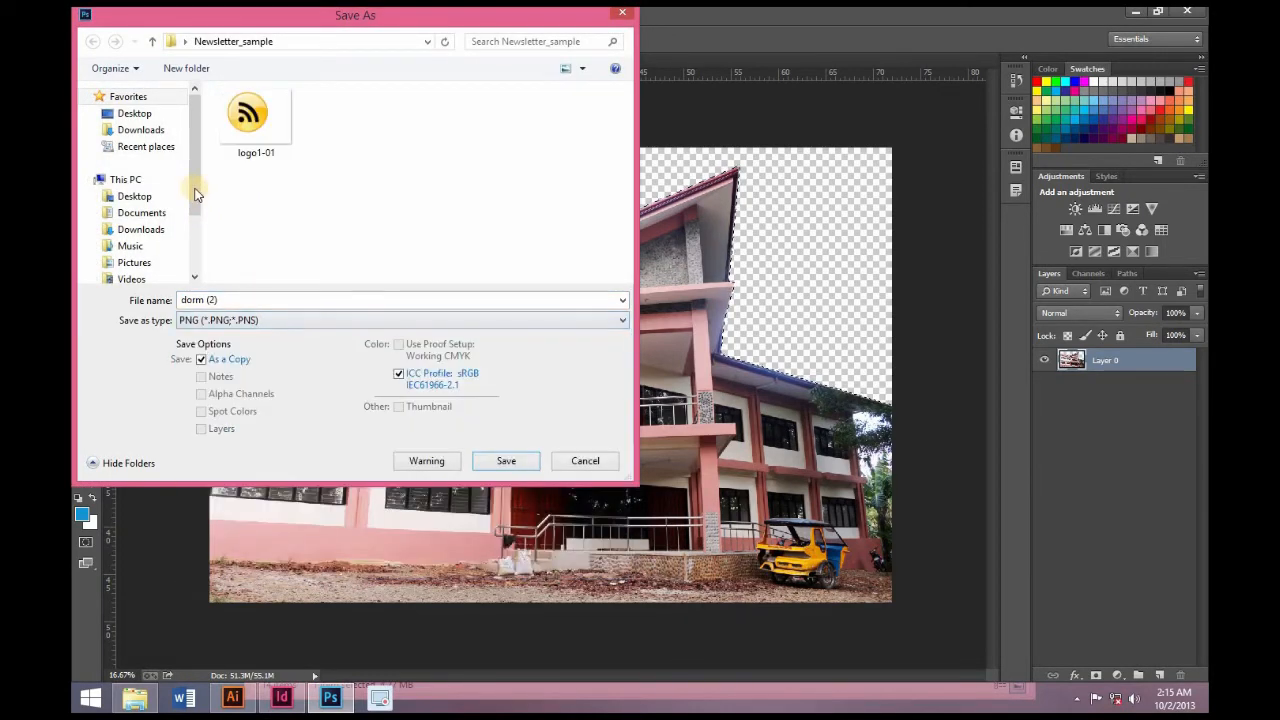
left_click(235, 300)
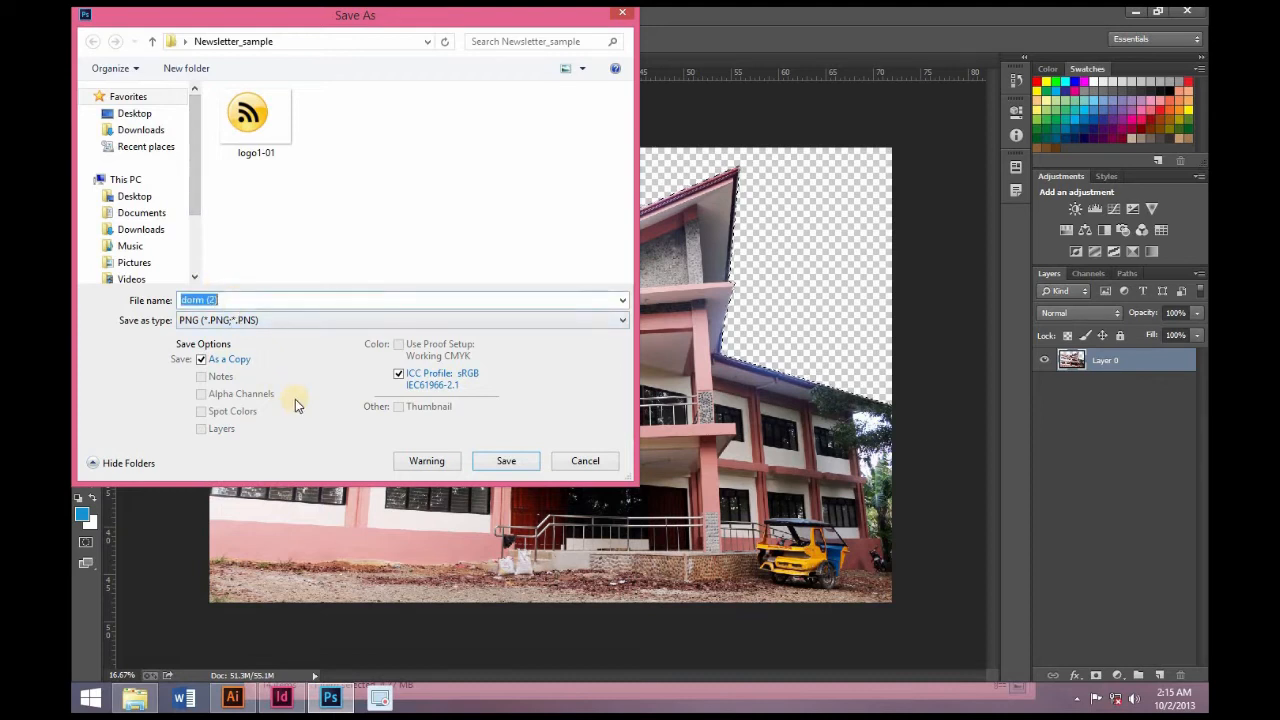
type("do")
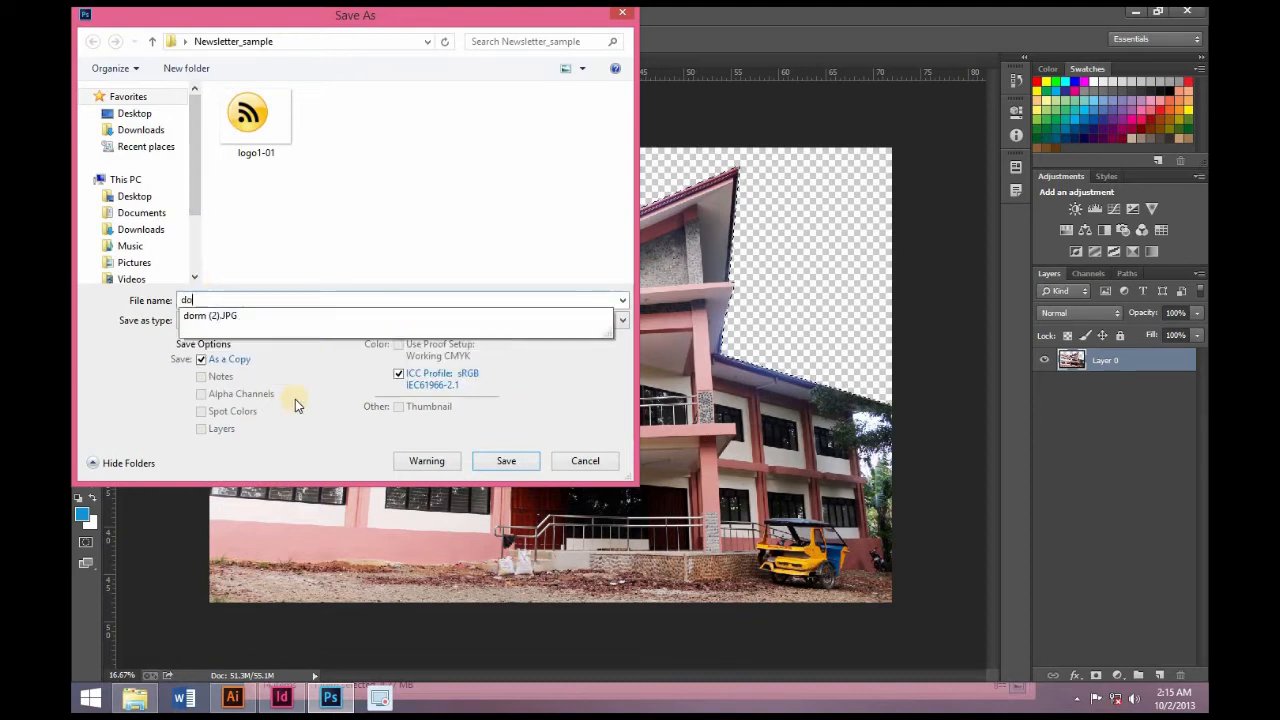
type("m")
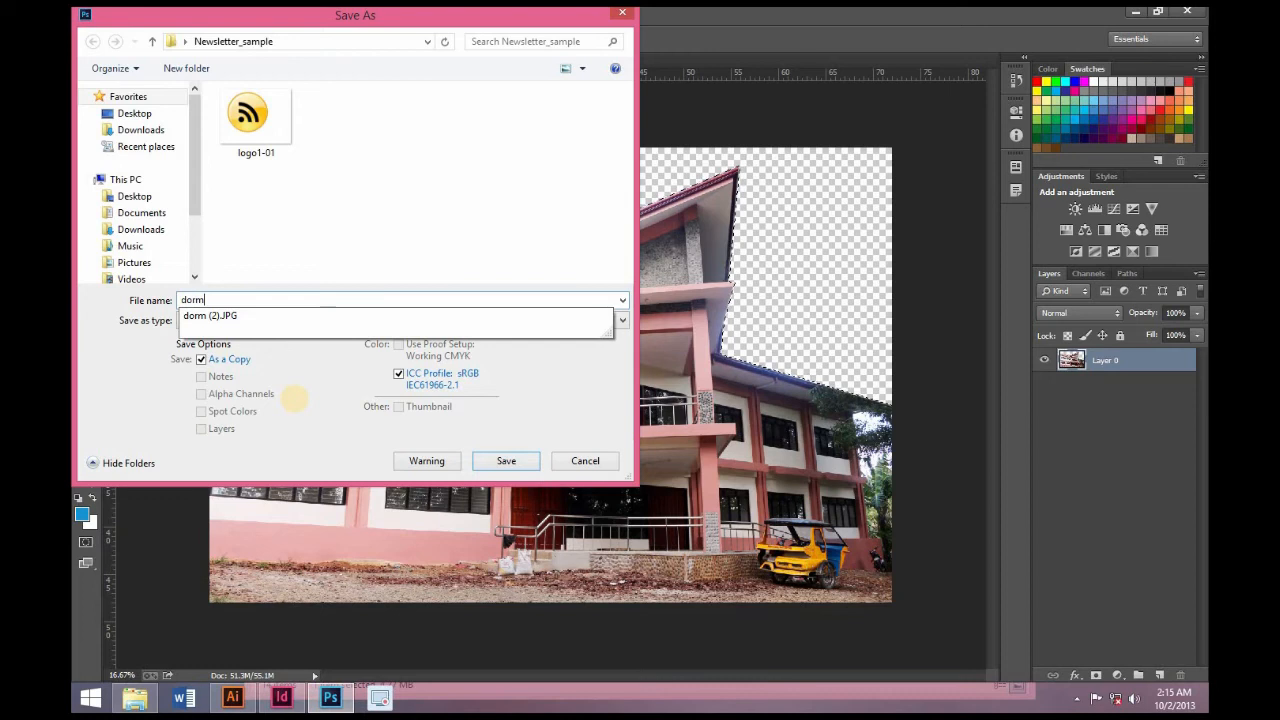
type(" p")
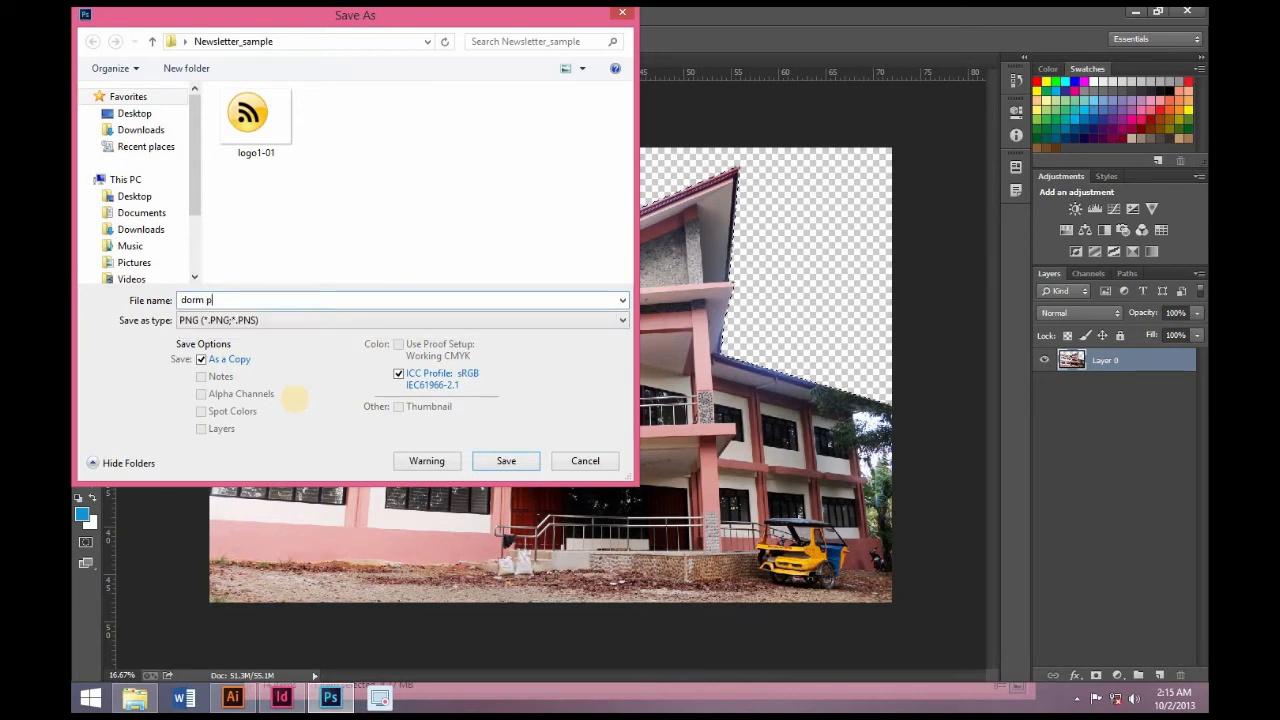
type("ng")
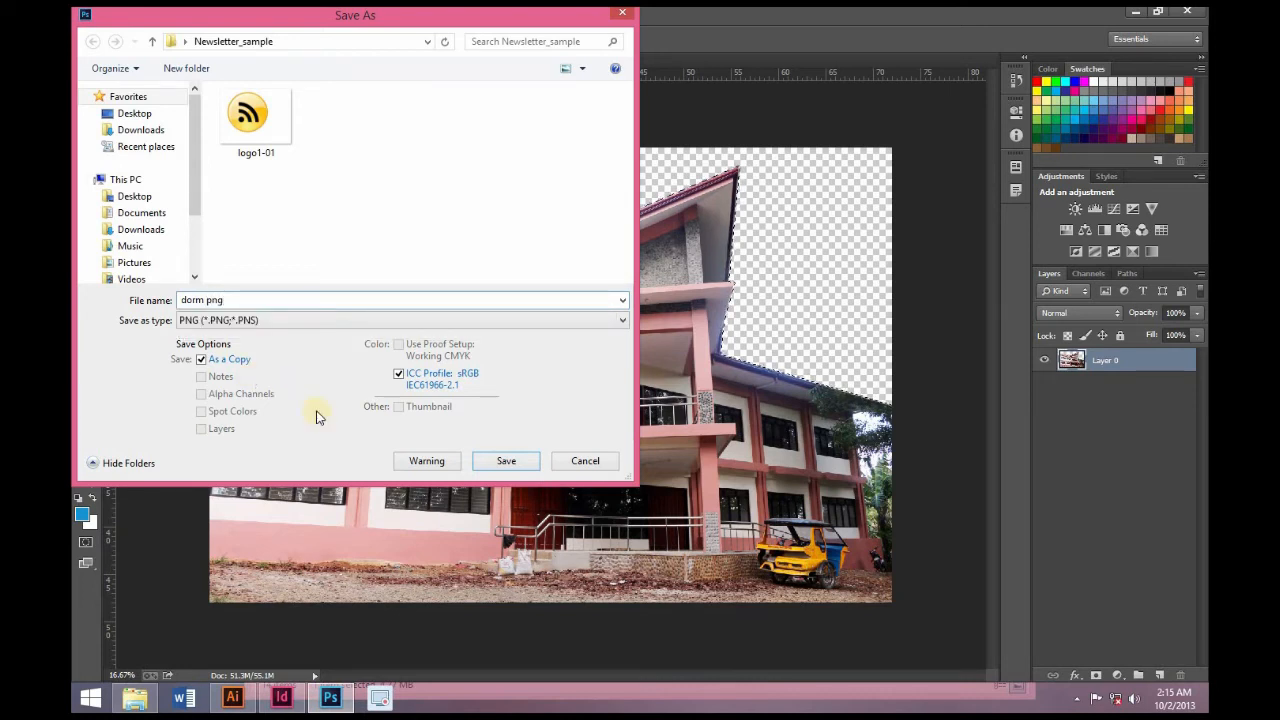
left_click(503, 458)
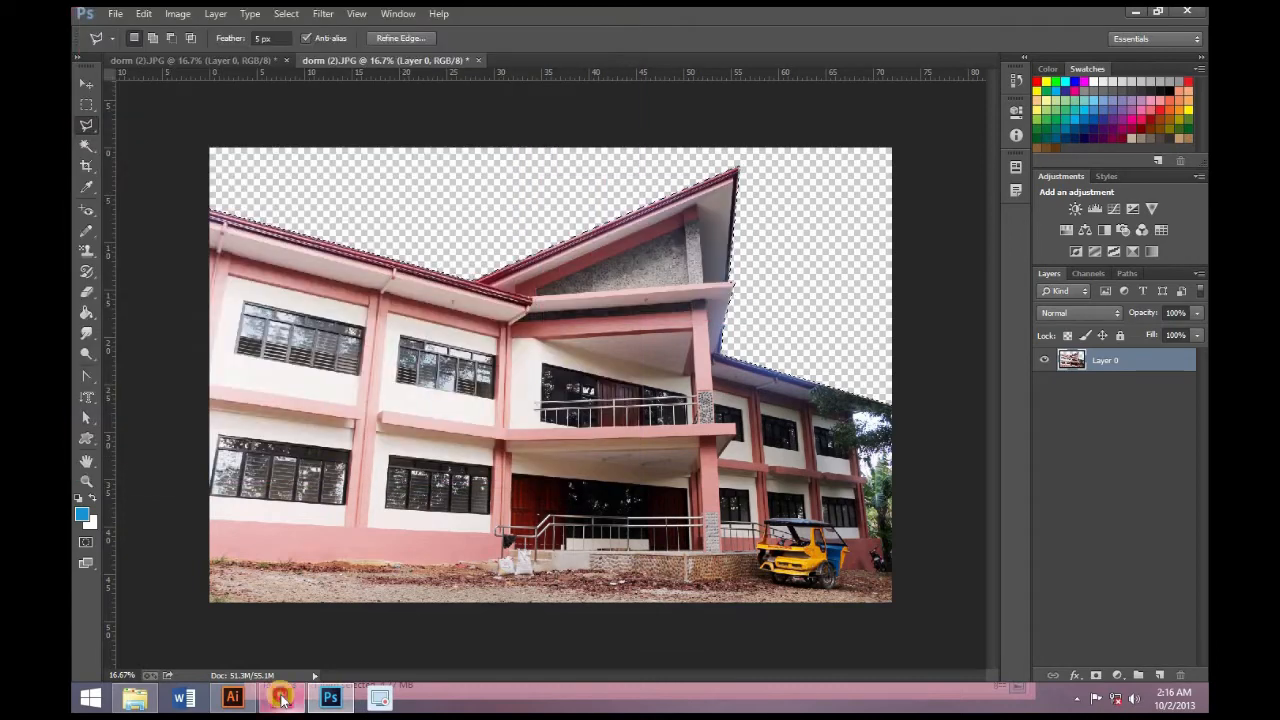
Step: Switch to InDesign, replace the placed dorm photo with the "dorm png" file and deselect it
left_click(281, 698)
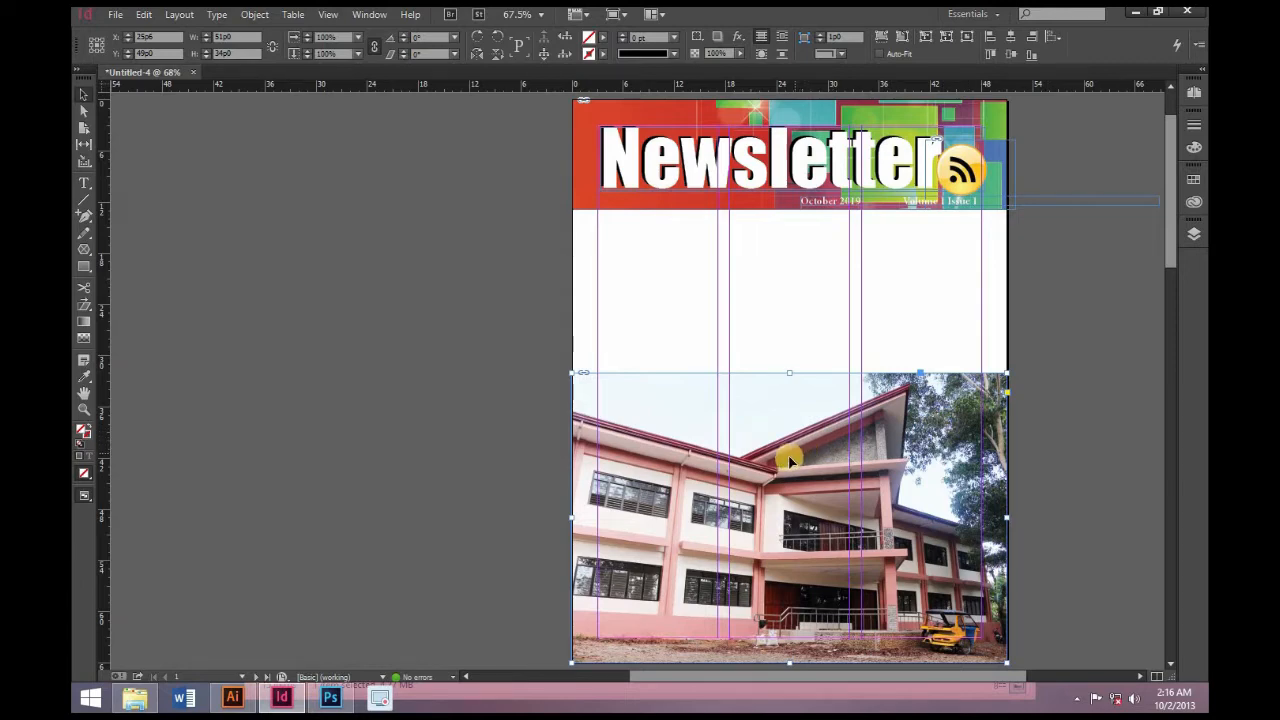
key("ctrl+d")
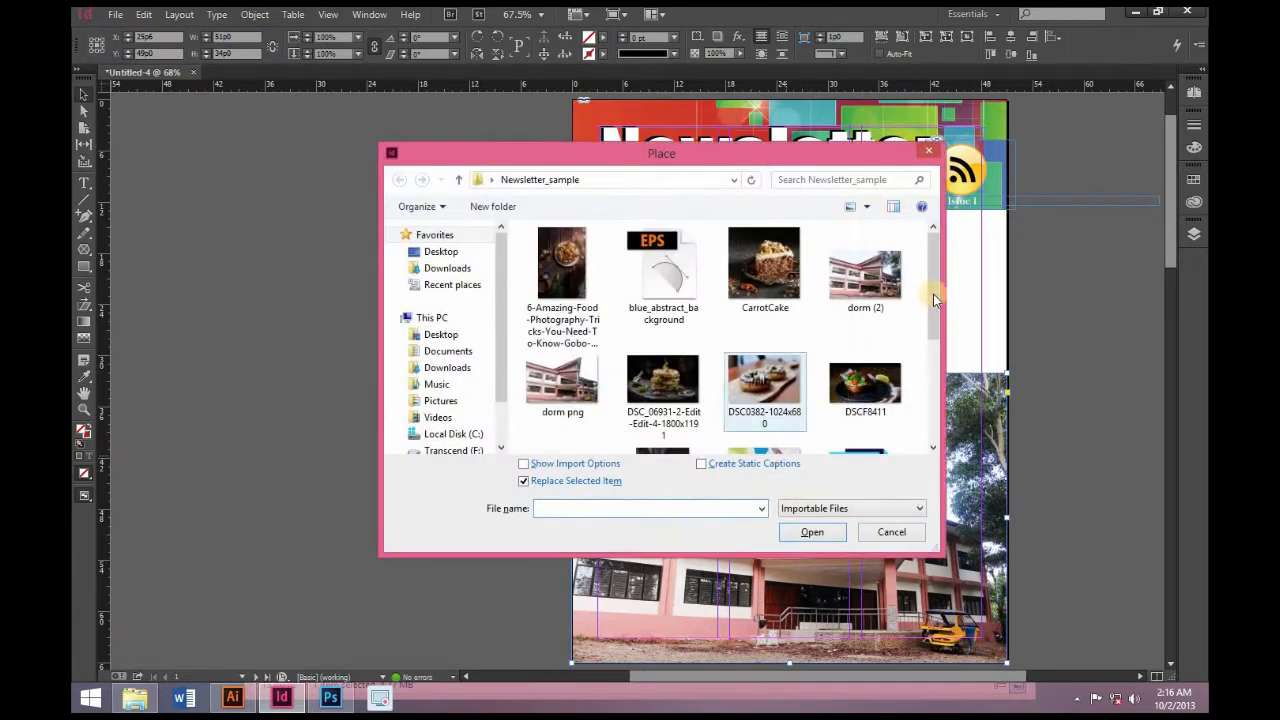
left_click(575, 385)
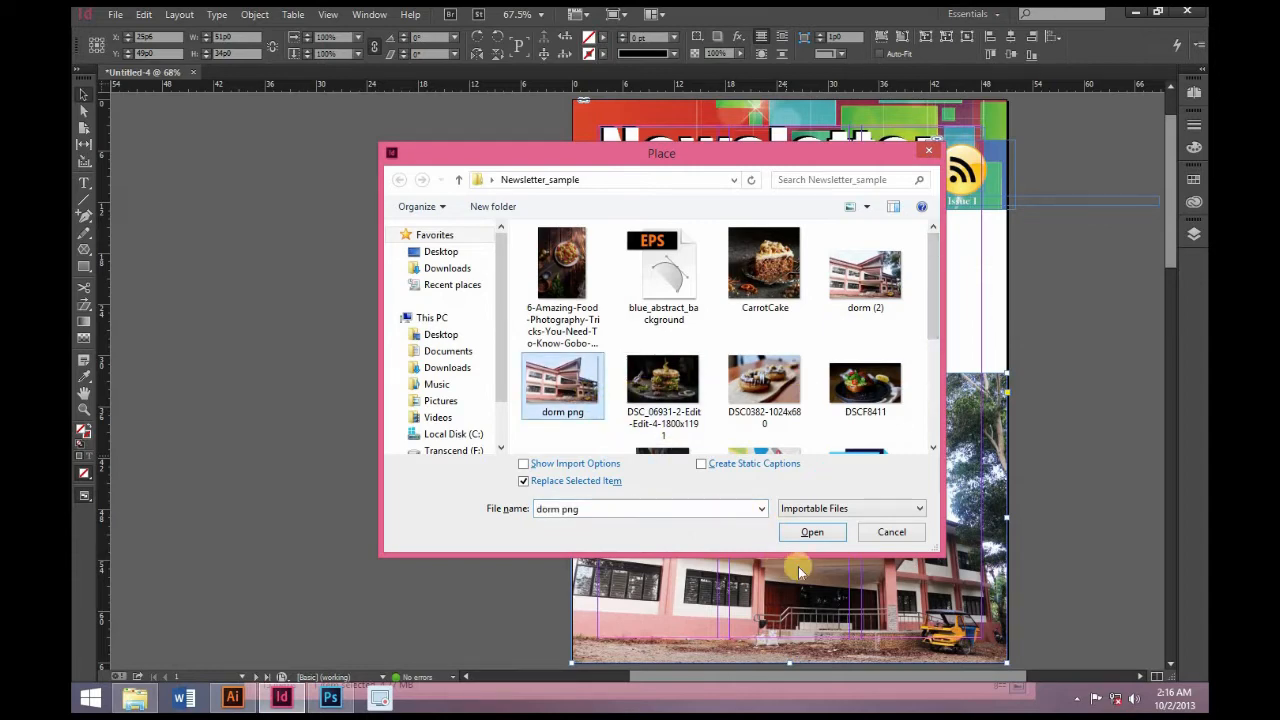
left_click(802, 532)
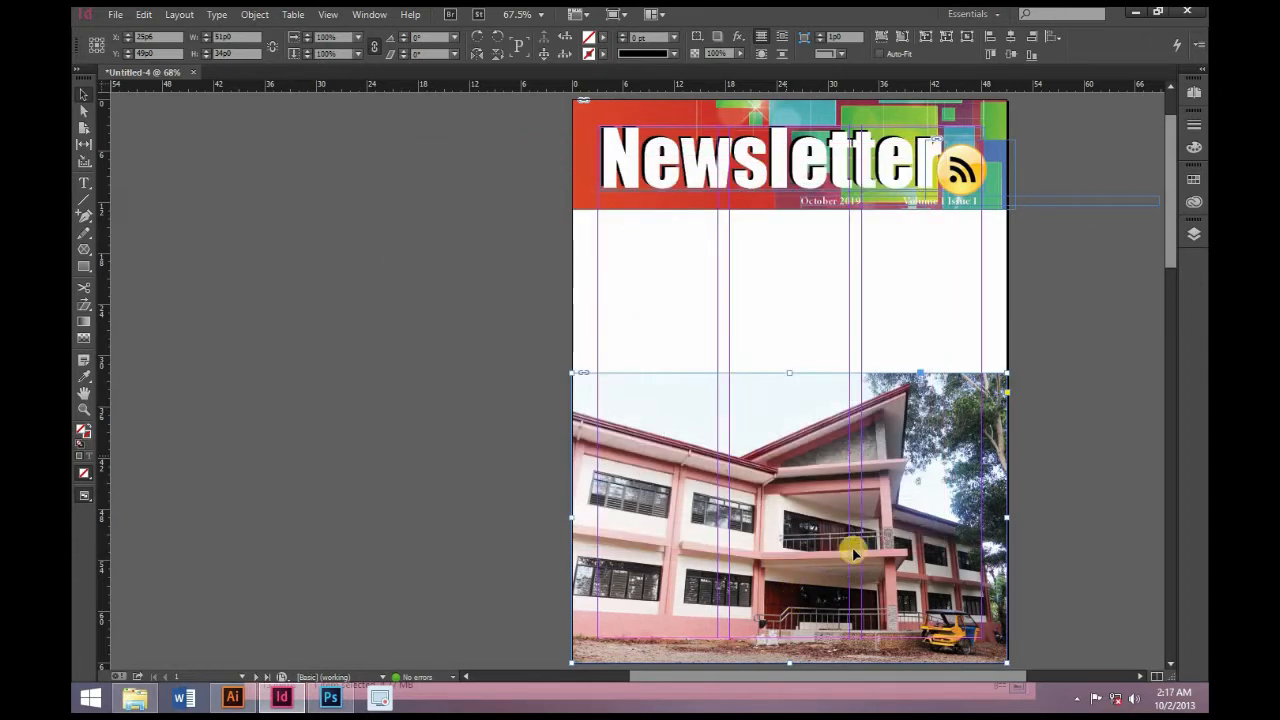
left_click(1046, 430)
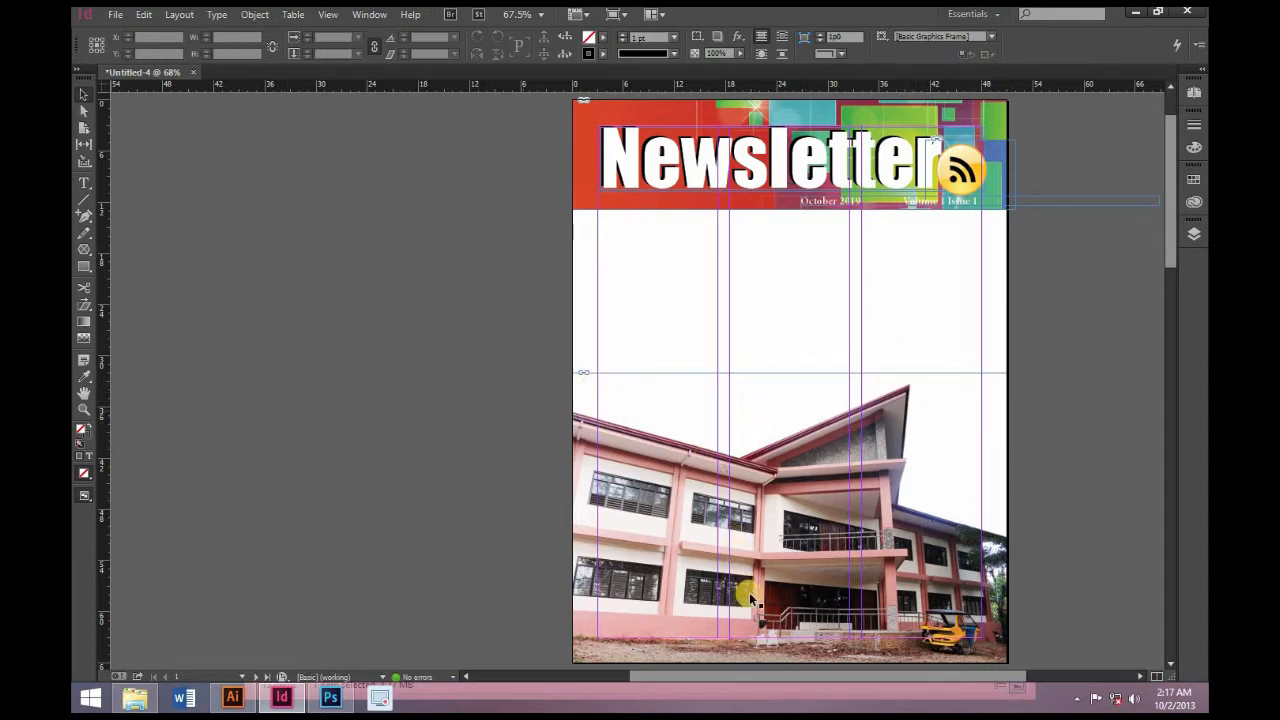
Step: Create a text frame spanning all three columns below the banner and enter the headline "Article Sample One Dorm PNG"
left_click(84, 183)
left_click_drag(598, 215, 980, 272)
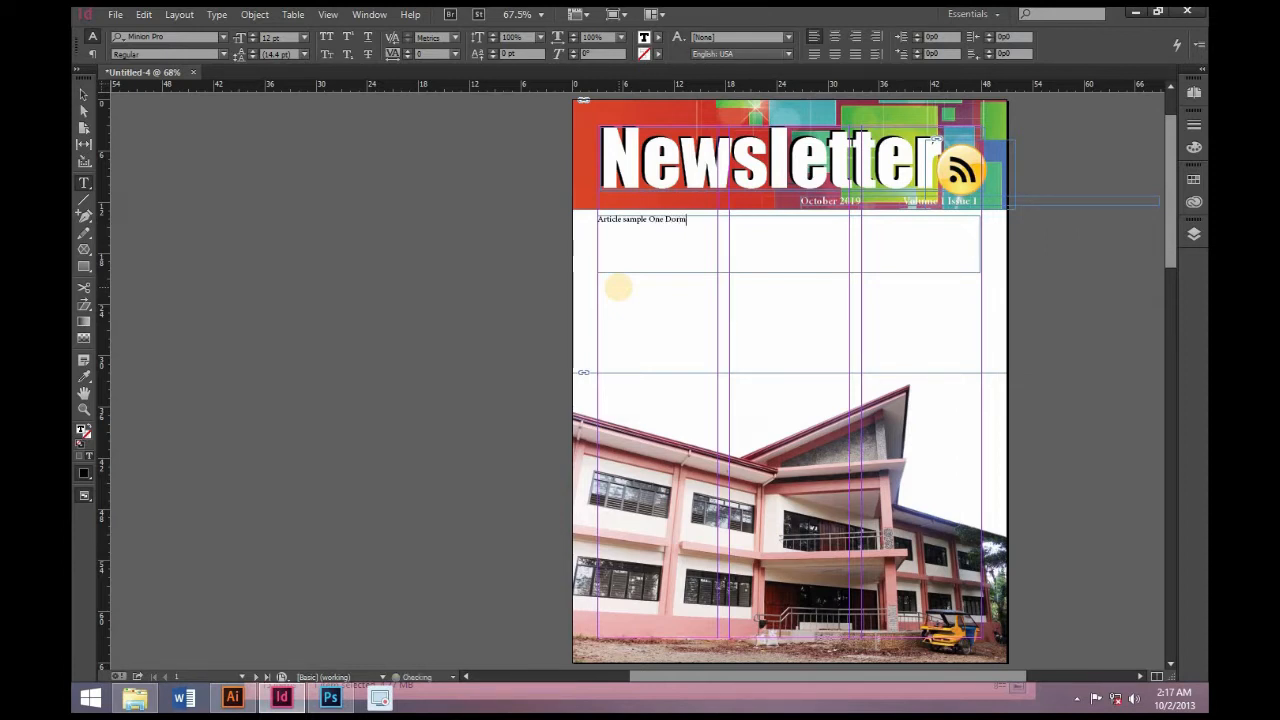
type("G")
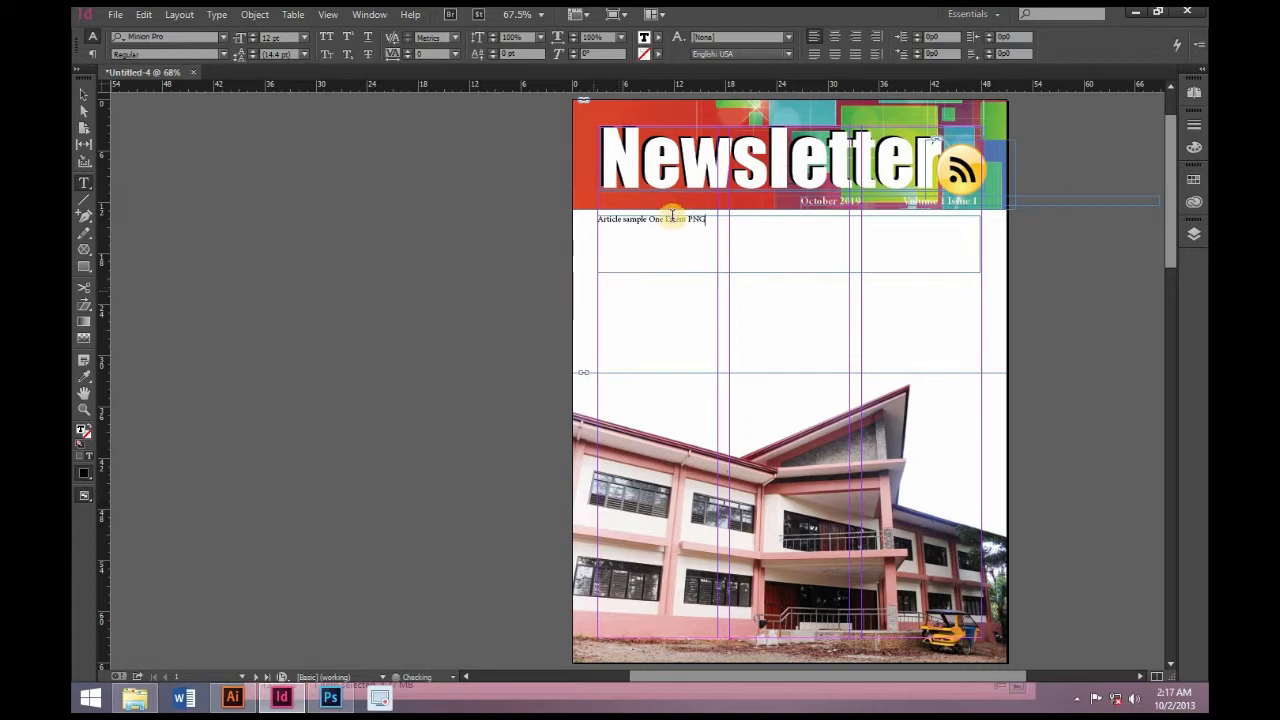
left_click(623, 222)
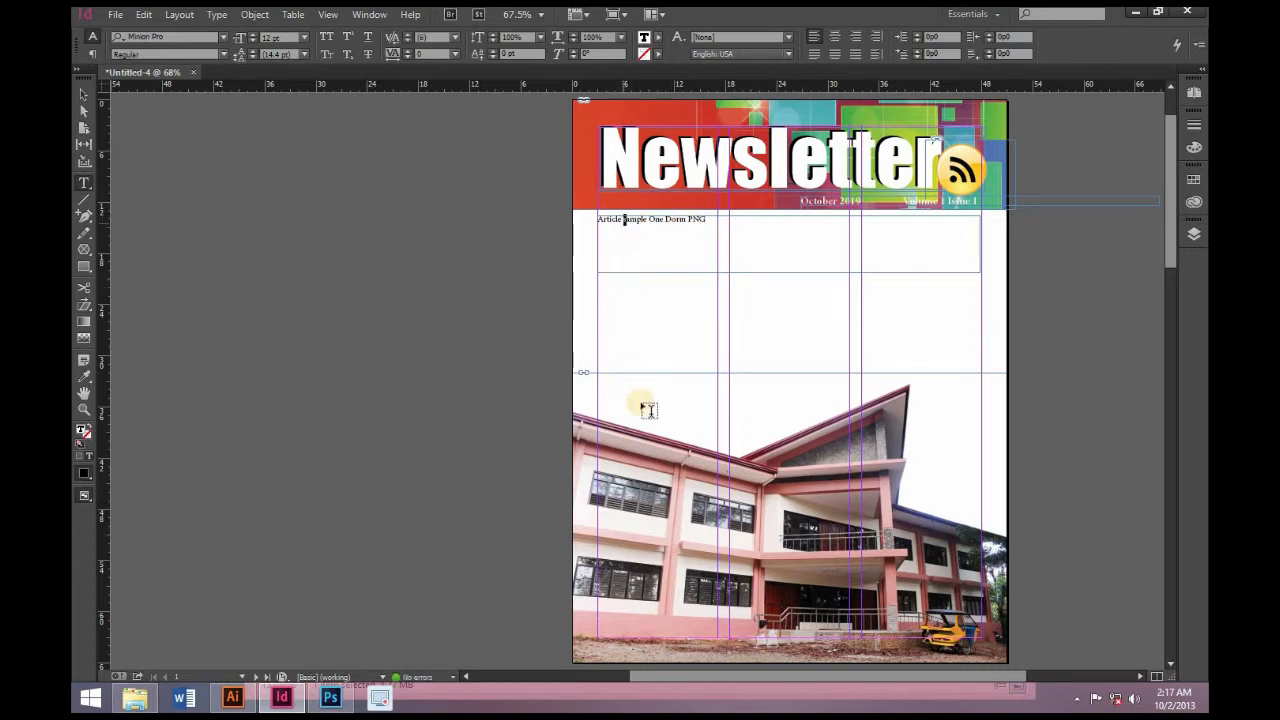
key("BackSpace")
type("S")
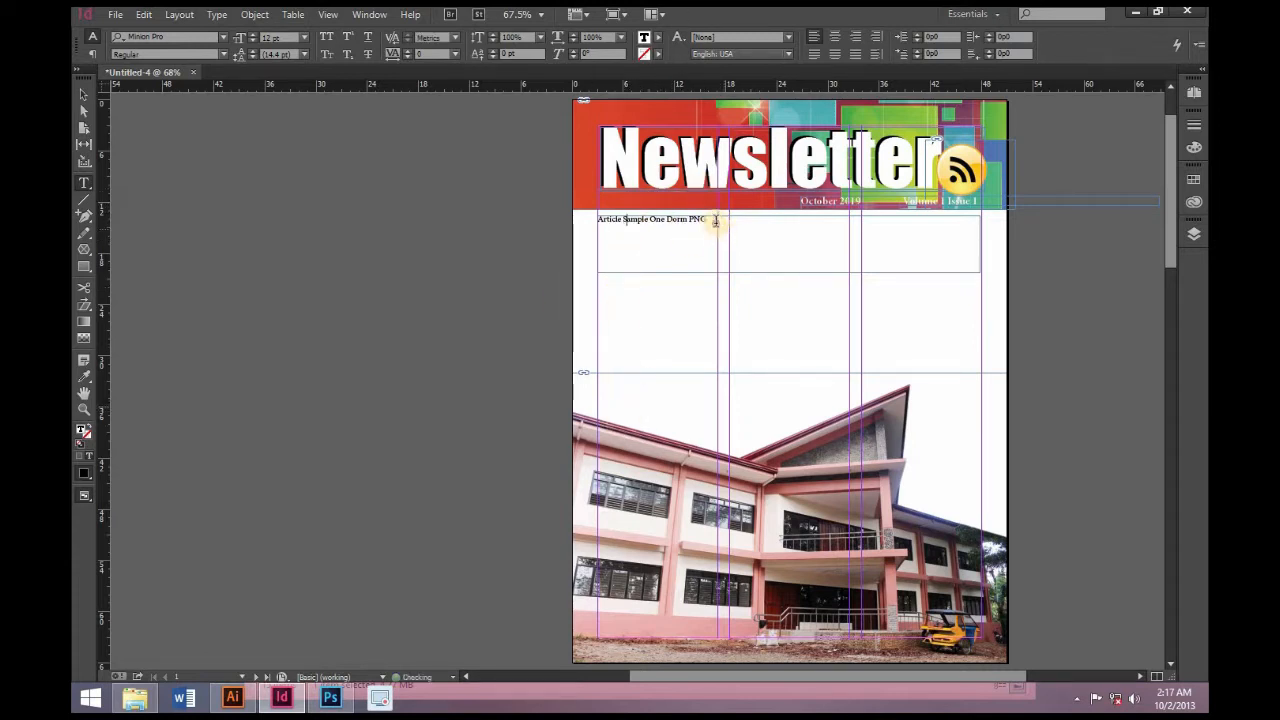
Step: Enlarge the entire headline to 42 pt and open its font style choices
key("ctrl+a")
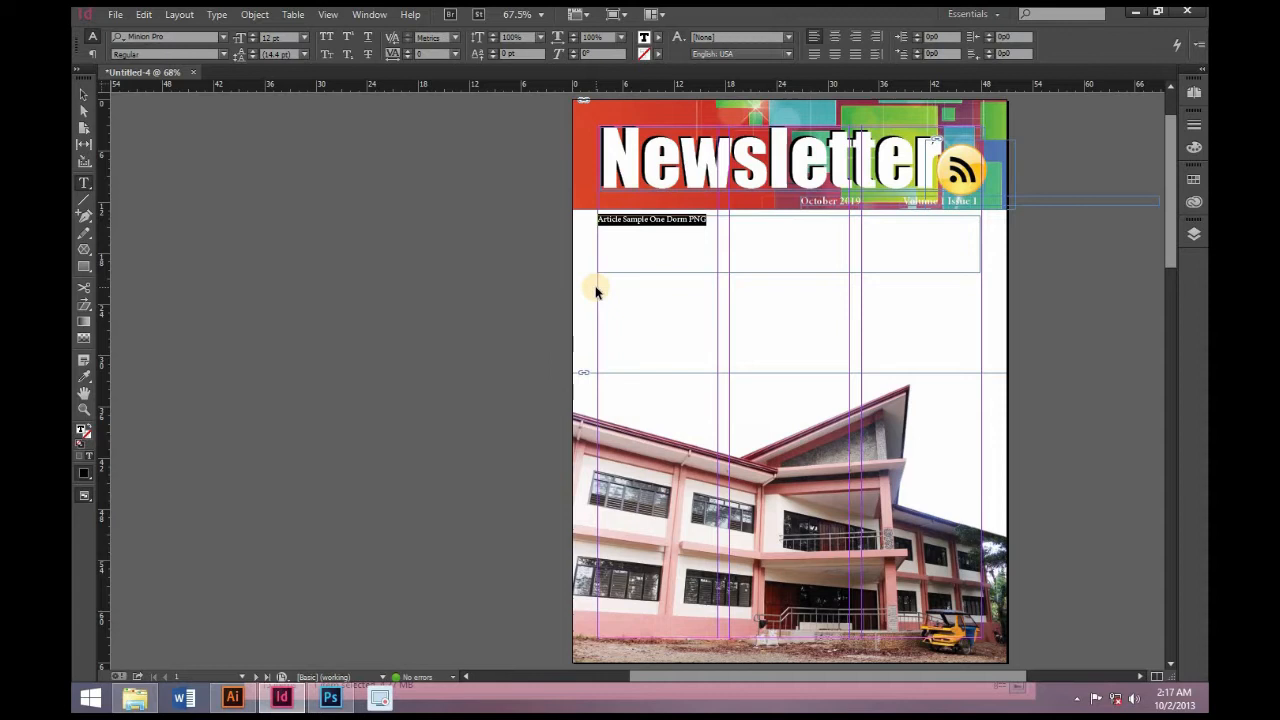
key("ctrl+shift+period")
key("ctrl+shift+period")
key("ctrl+shift+period")
key("ctrl+shift+period")
key("ctrl+shift+period")
key("ctrl+shift+period")
key("ctrl+shift+period")
key("ctrl+shift+period")
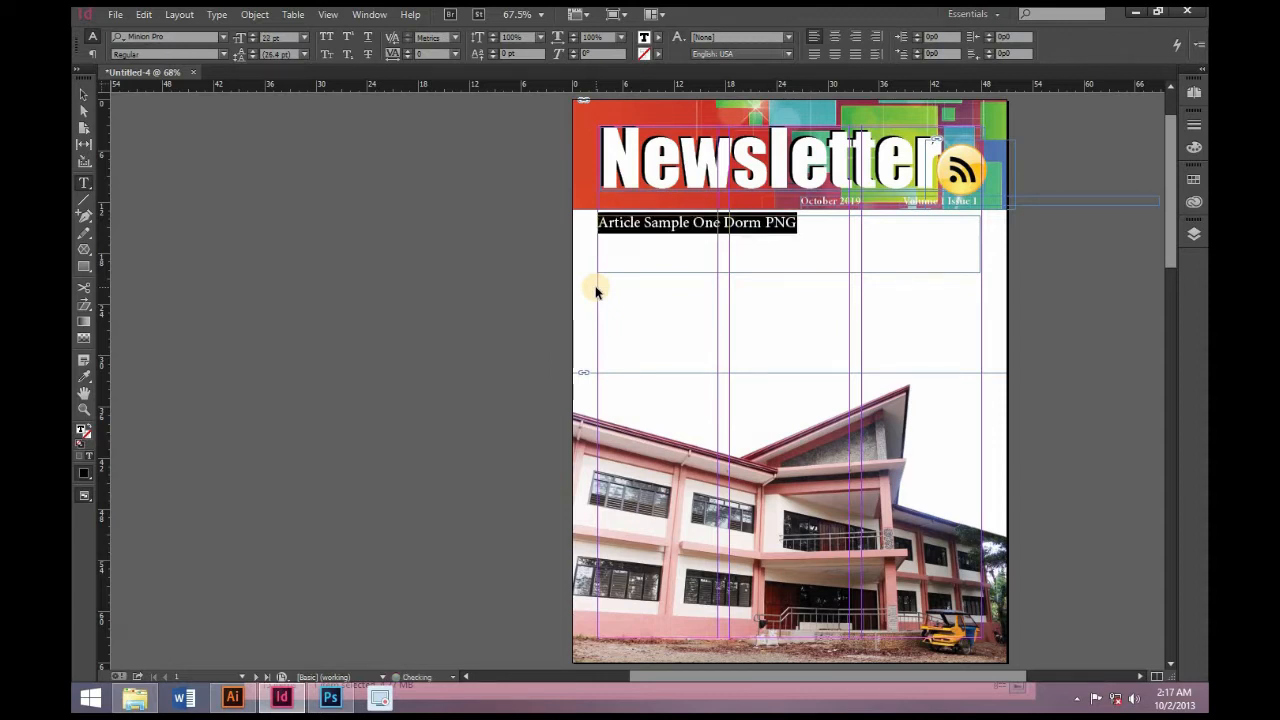
key("ctrl+shift+period")
key("ctrl+shift+period")
key("ctrl+shift+period")
key("ctrl+shift+period")
key("ctrl+shift+period")
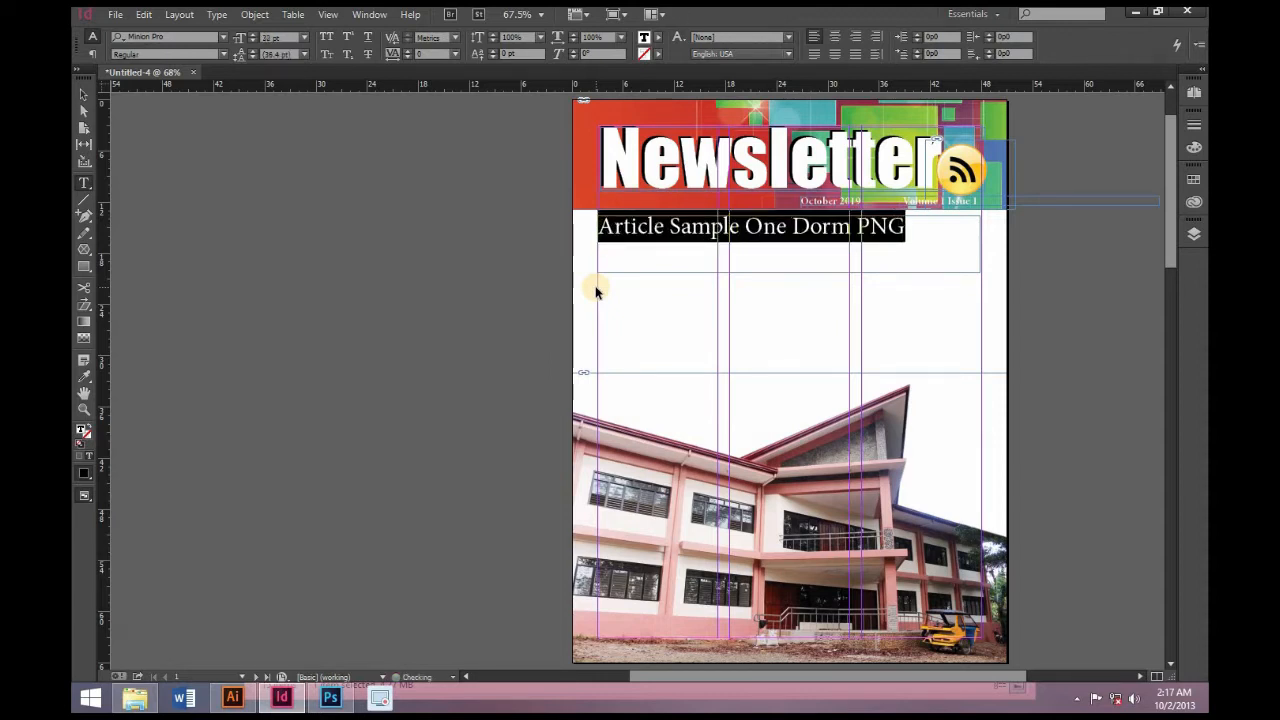
key("ctrl+shift+period")
key("ctrl+shift+period")
key("ctrl+shift+period")
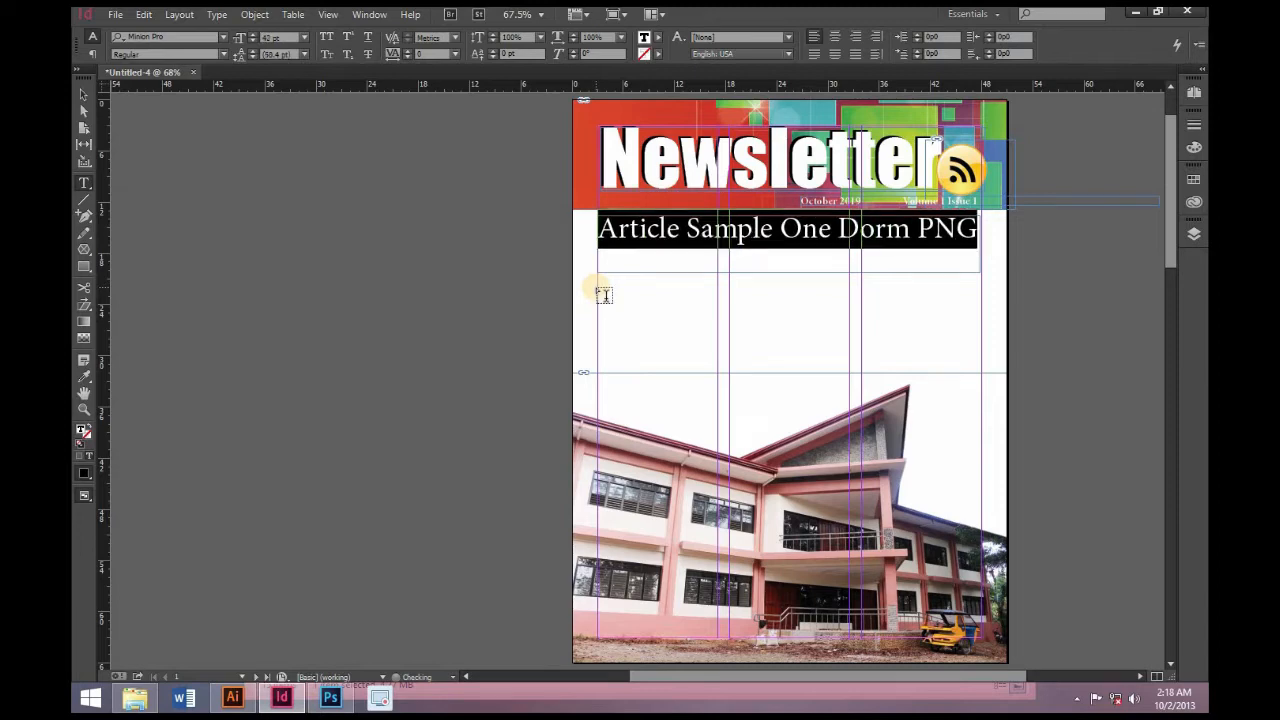
left_click(223, 53)
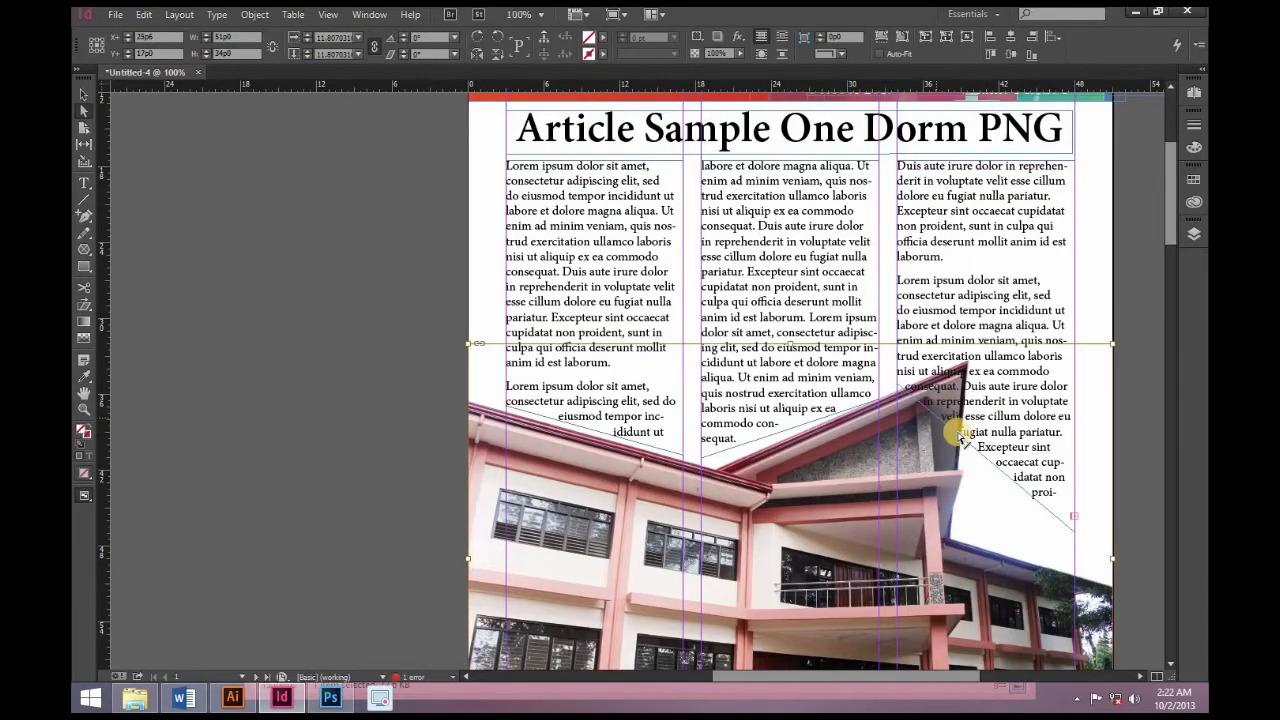
Step: Reshape the third column's text frame so its lower edge follows the roof peak, wall and lower roofline, and deselect it
left_click_drag(940, 425, 971, 354)
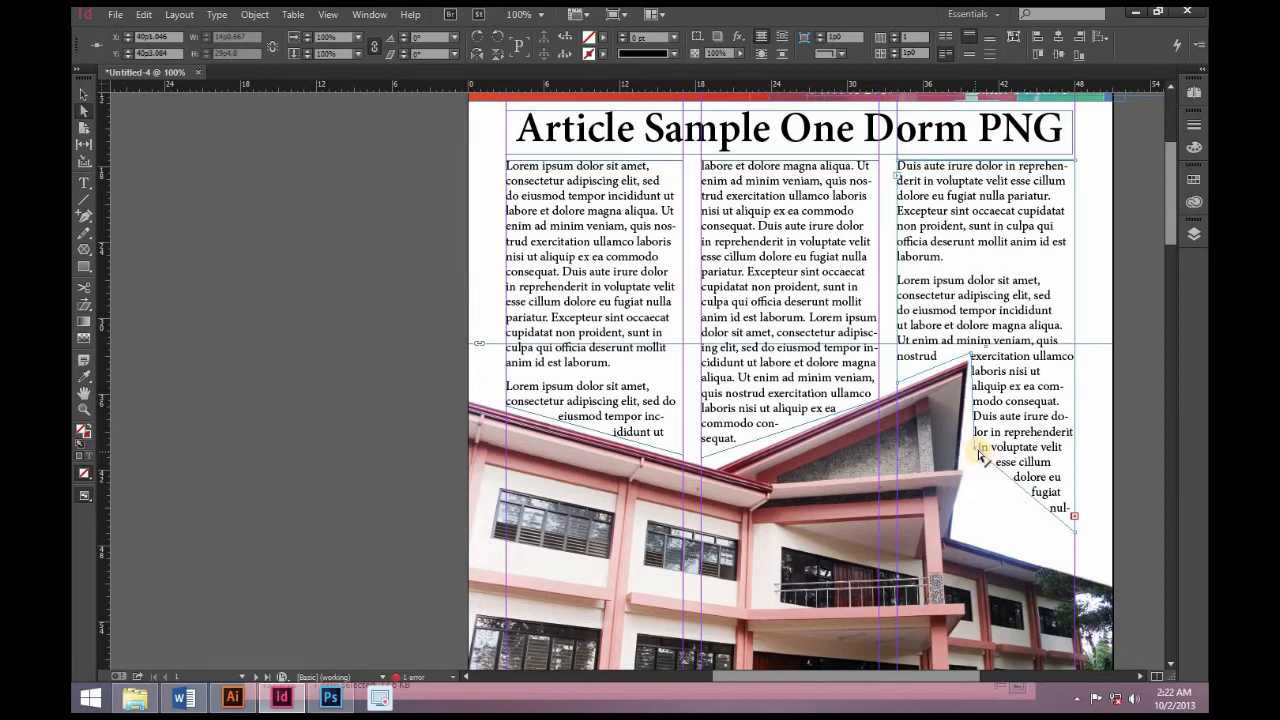
left_click_drag(977, 450, 963, 536)
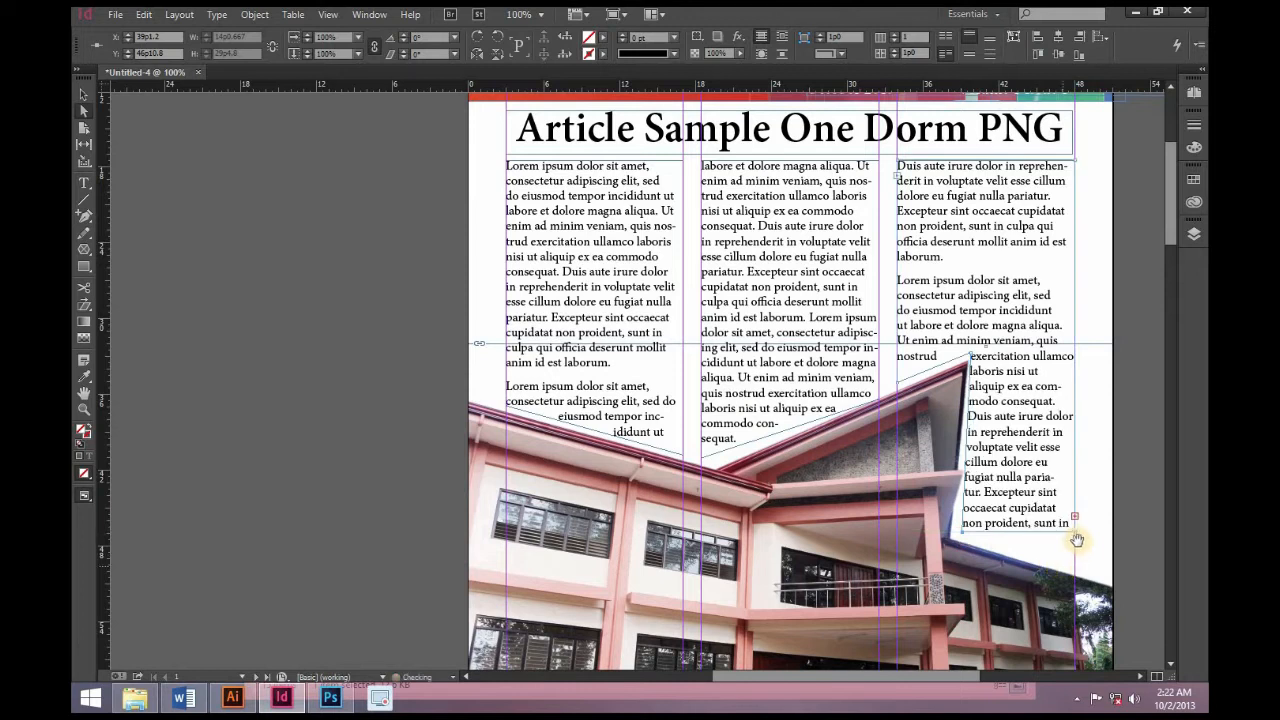
mouse_move(1076, 533)
left_mouse_down()
mouse_move(1077, 572)
mouse_move(1074, 542)
left_mouse_up()
scroll(800, 442, "up", 2)
scroll(803, 456, "down", 1)
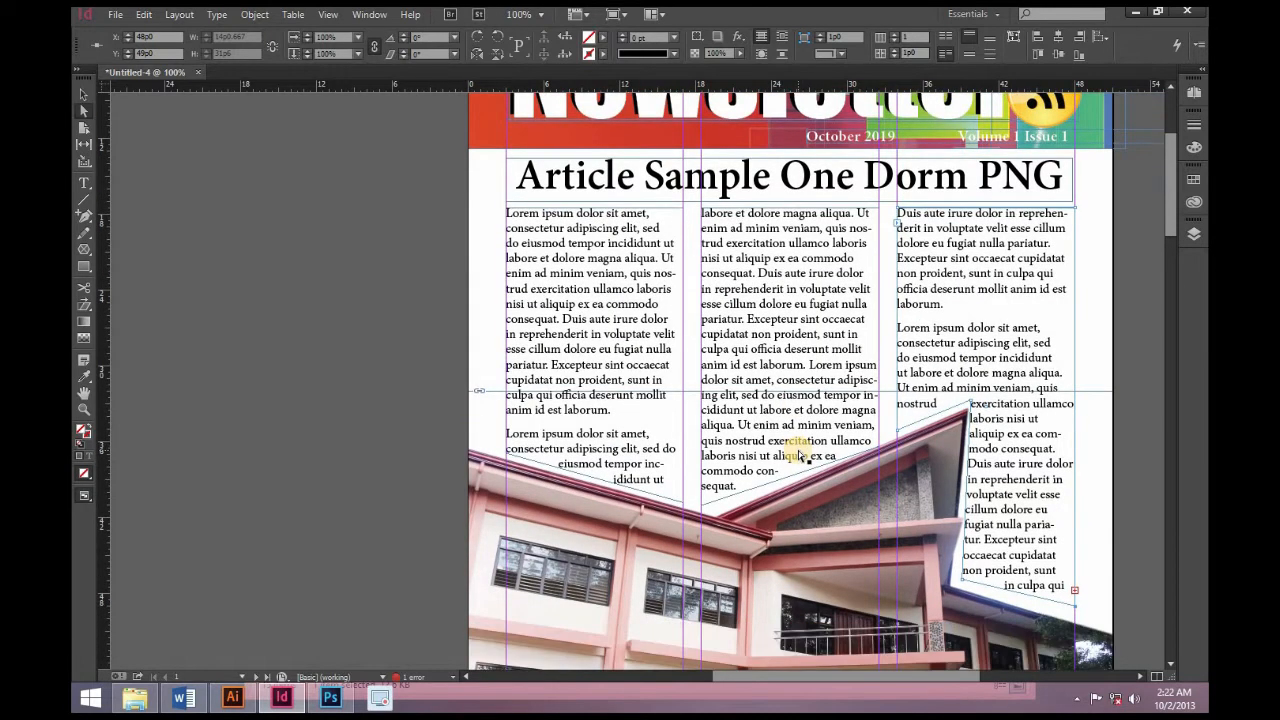
key("ctrl+minus")
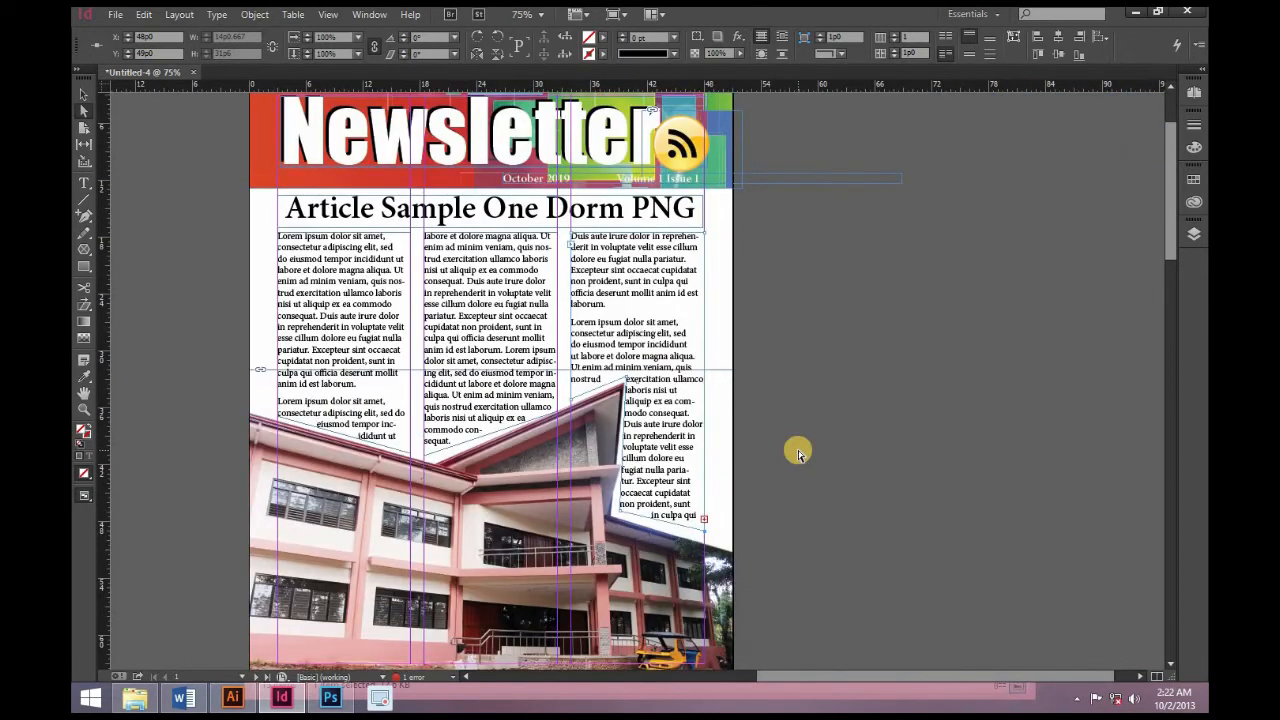
left_click(190, 224)
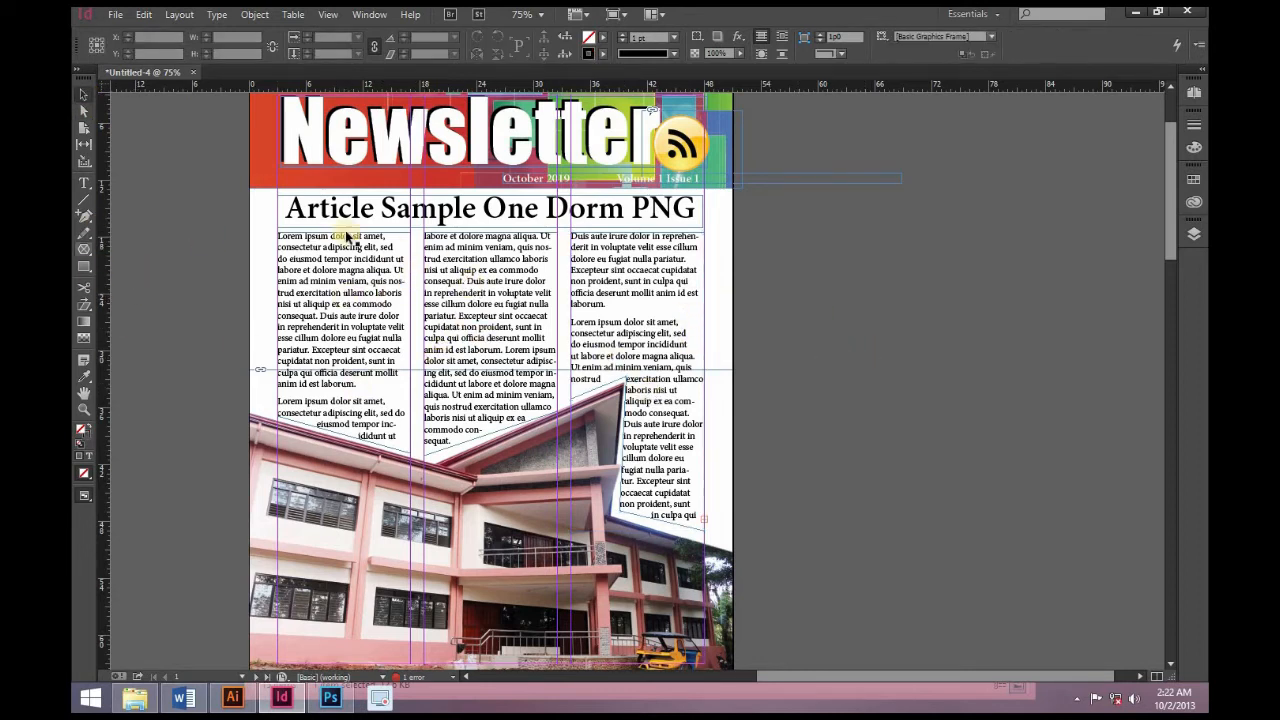
Step: Draw a page-wide rectangle about 51 by 40 picas from the banner's lower edge down over the article and the building
left_click(84, 267)
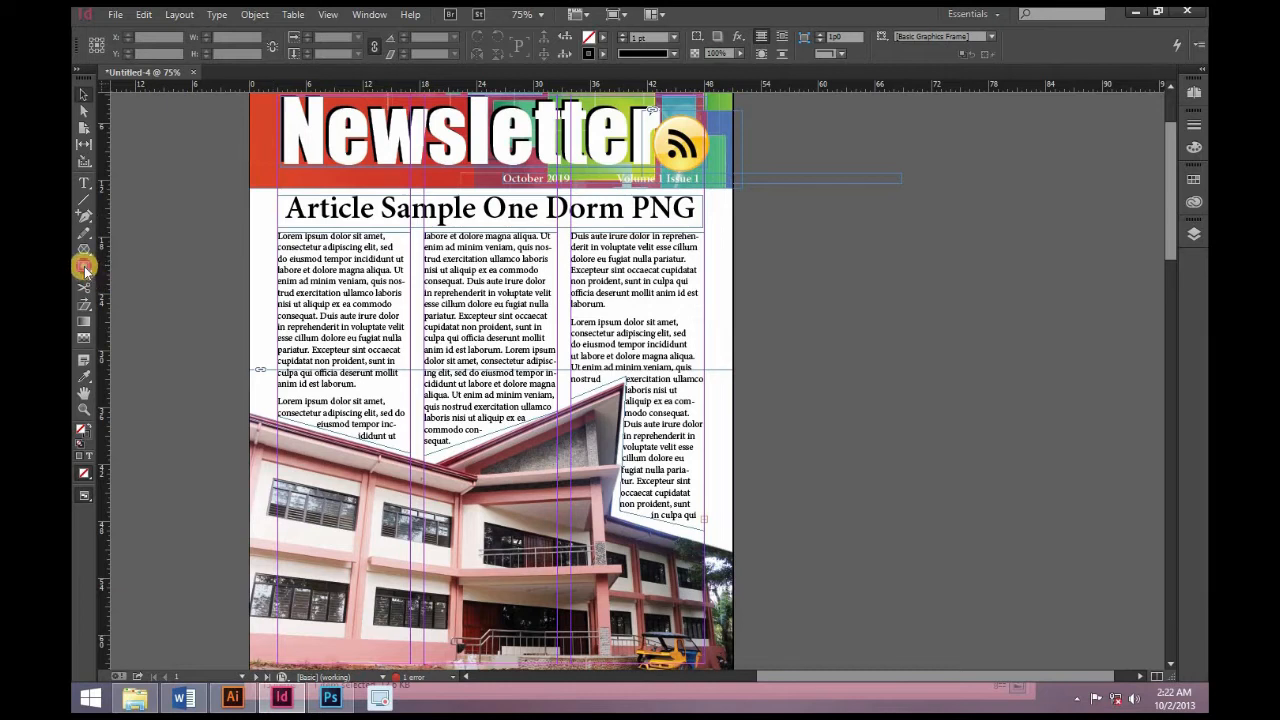
left_click(123, 267)
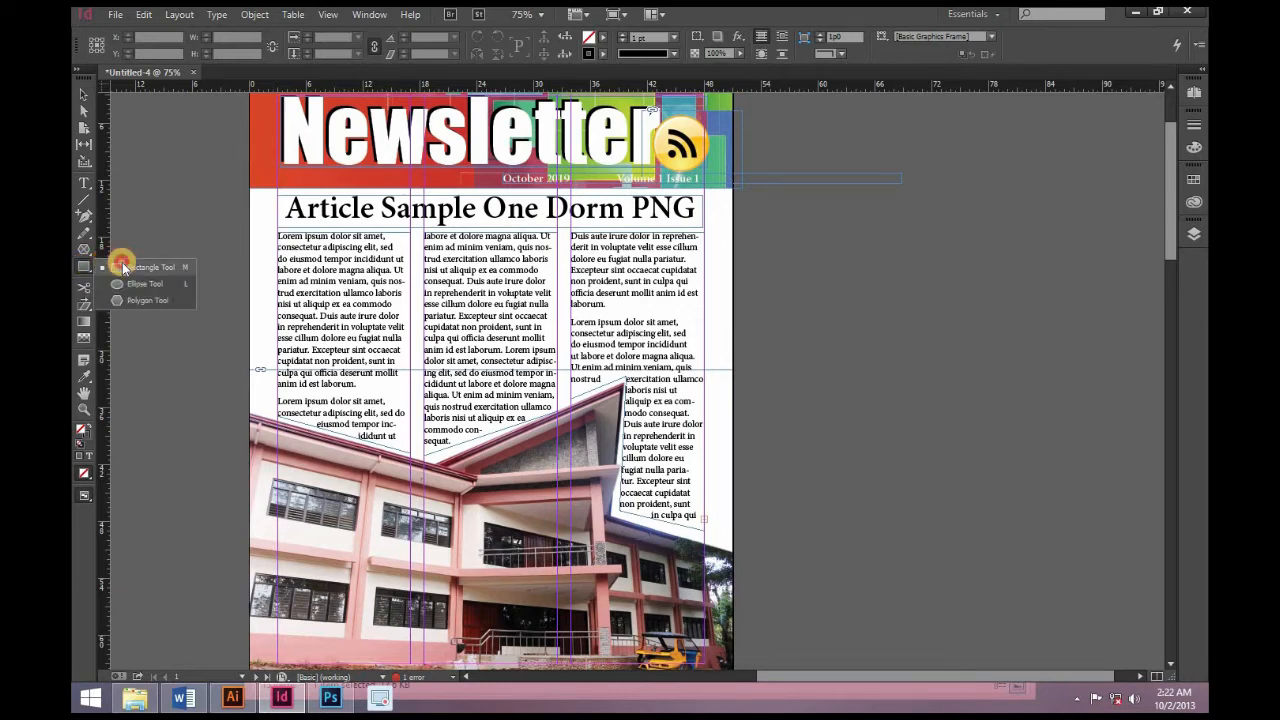
left_click_drag(249, 189, 733, 571)
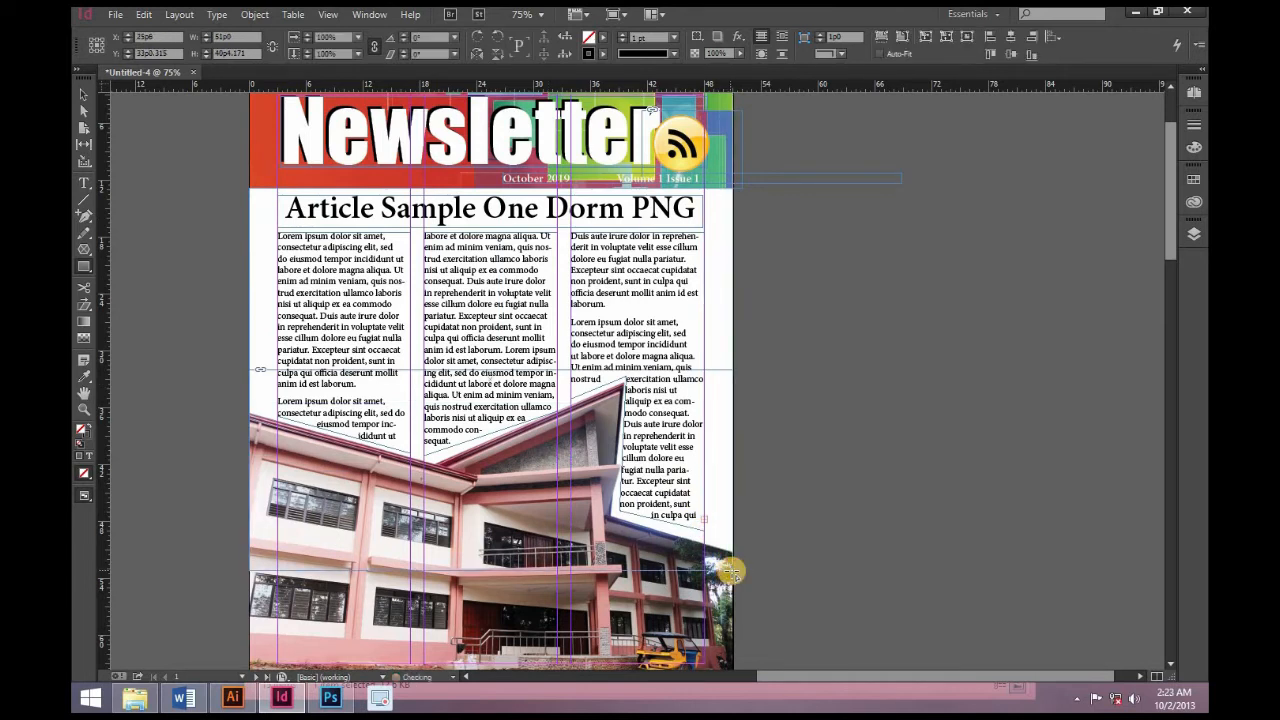
Step: Set the rectangle's stroke to None and its fill to the cyan swatch C=100 M=0 Y=0 K=0
left_click(600, 55)
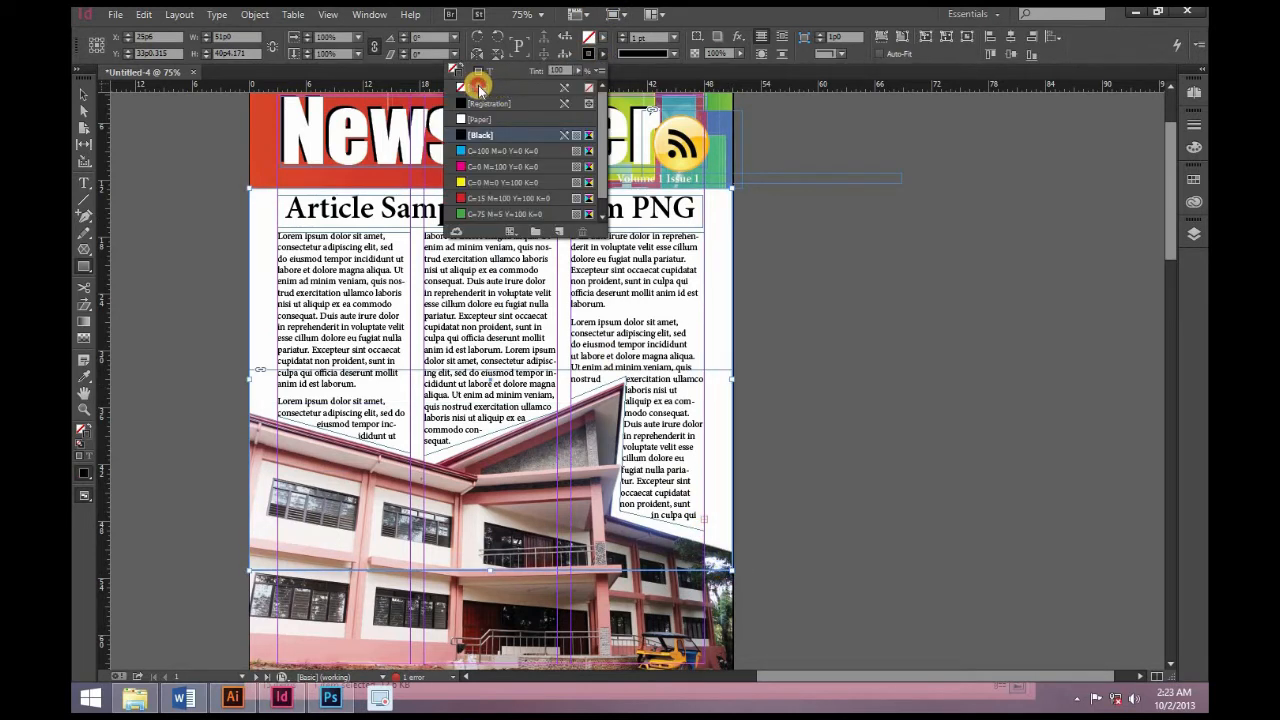
left_click(479, 88)
left_click(594, 38)
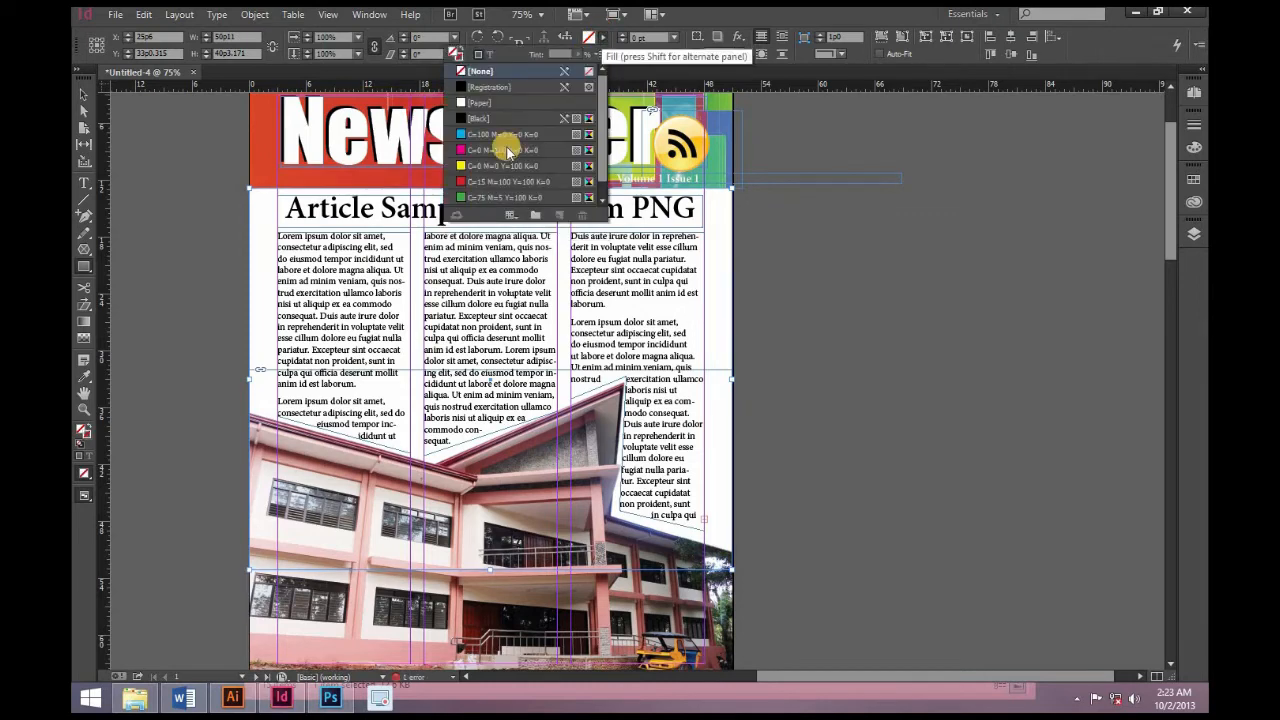
left_click(500, 134)
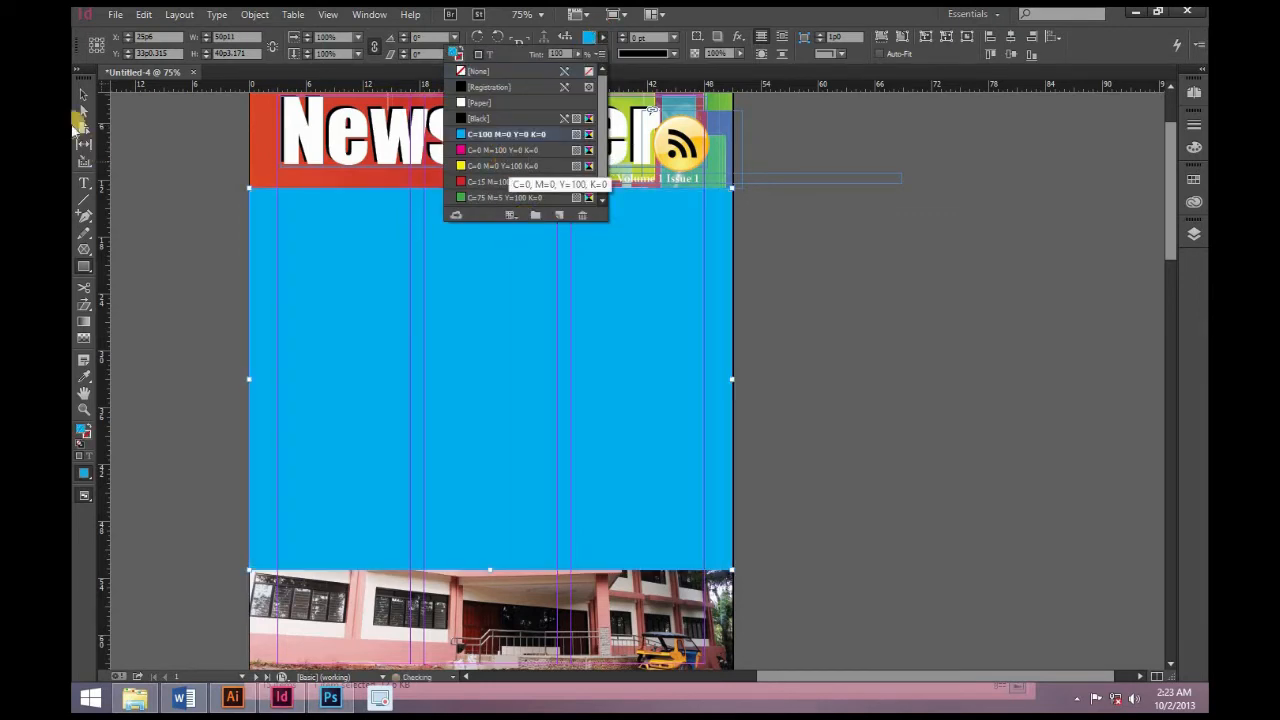
Step: Send the cyan rectangle to the back, behind the article text and the building, and deselect it
left_click(84, 93)
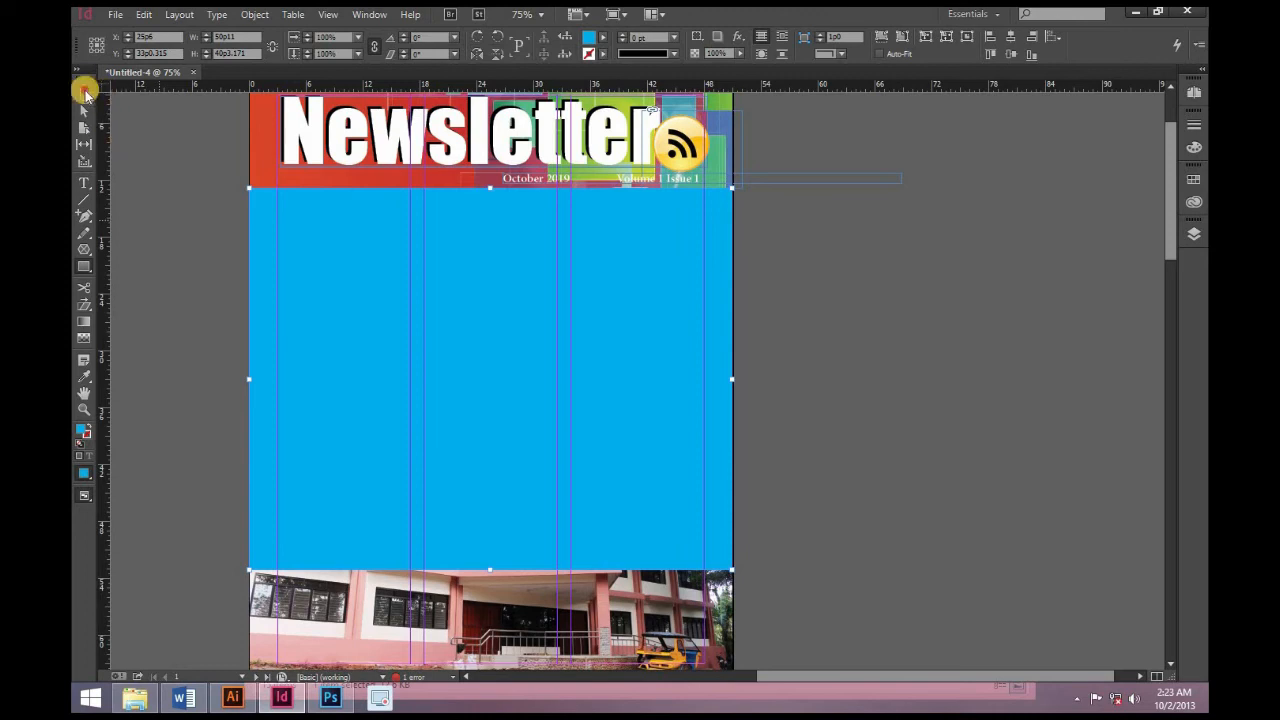
left_click(293, 259)
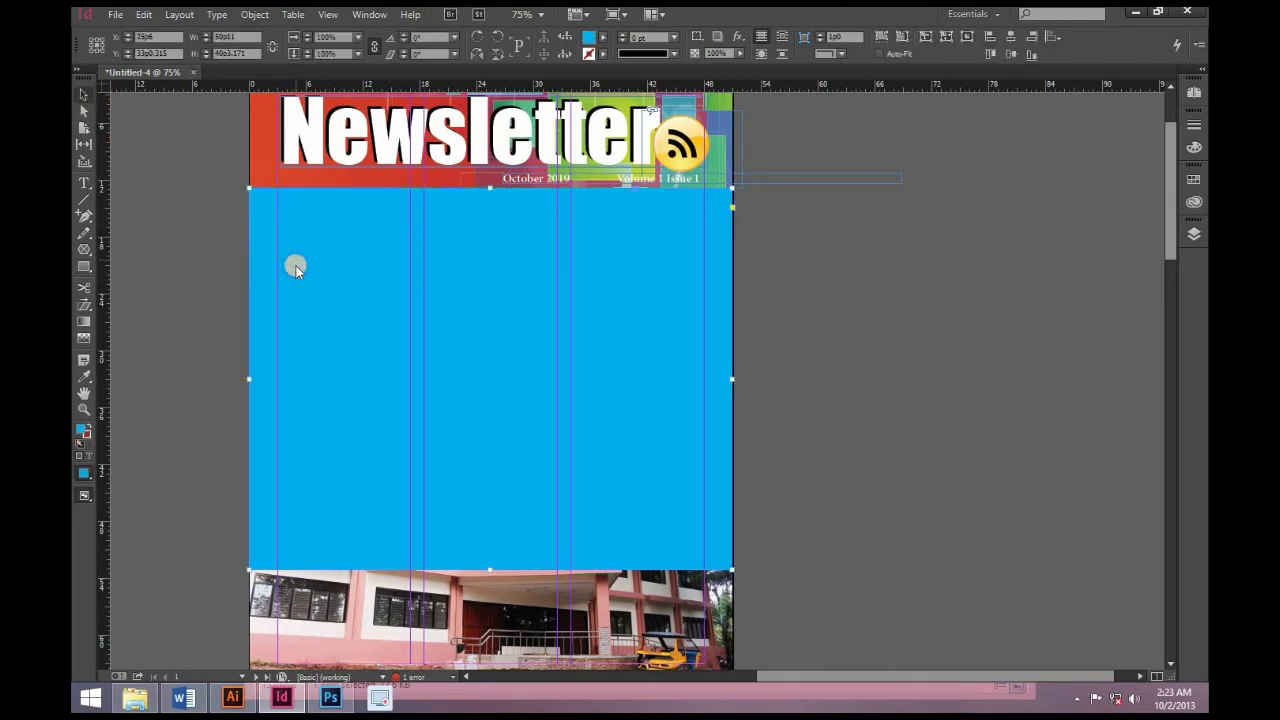
right_click(295, 263)
mouse_move(507, 393)
left_click(571, 397)
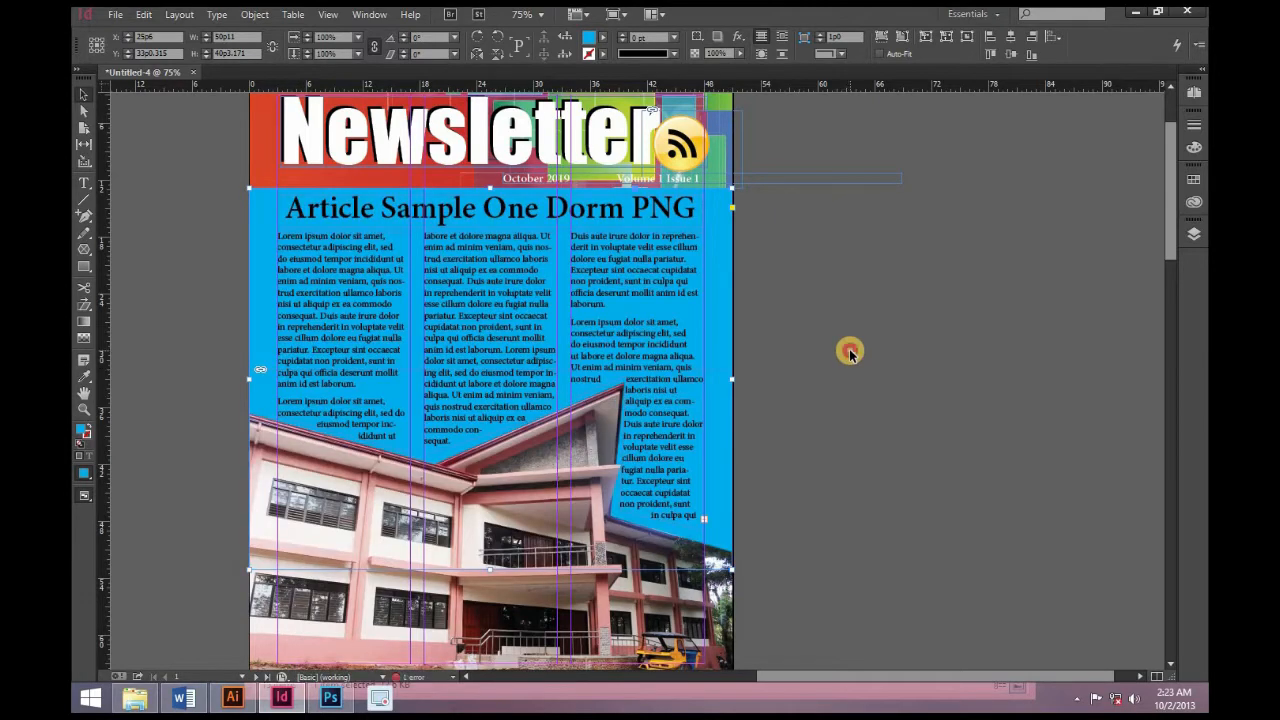
left_click(195, 333)
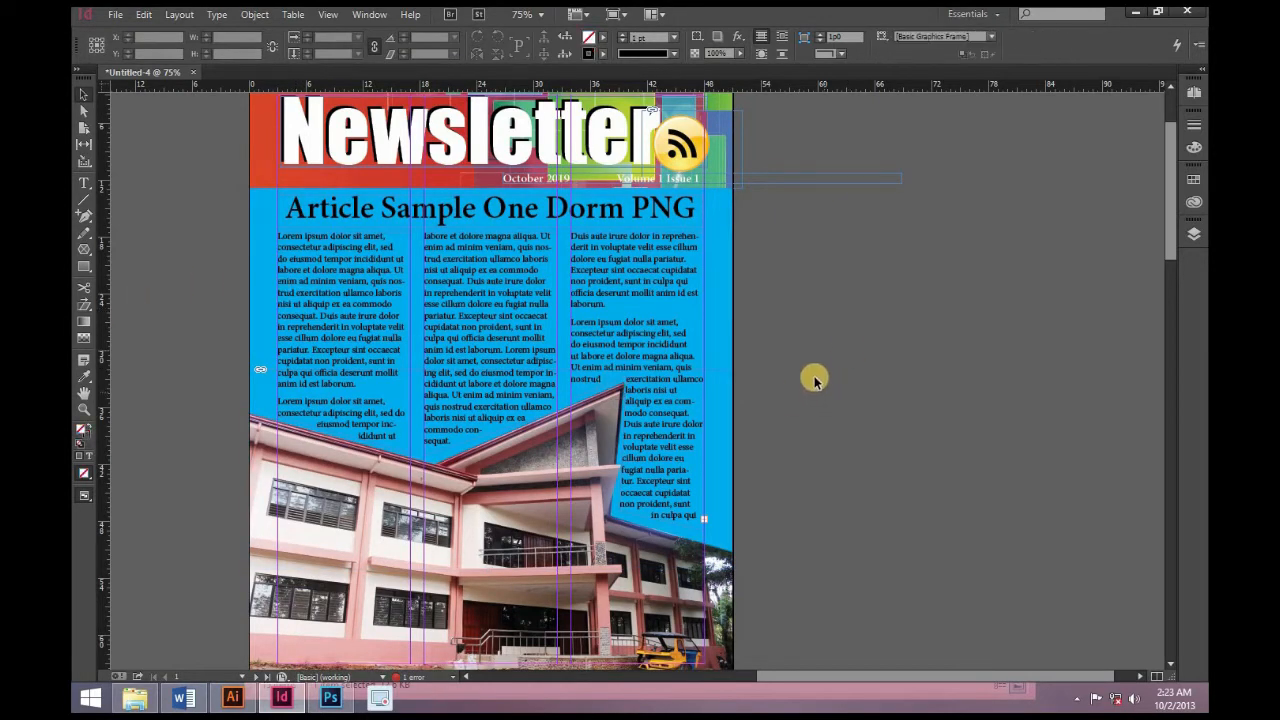
Step: Review the finished cover page from top to bottom and show the document's page thumbnails
scroll(820, 376, "down", 3)
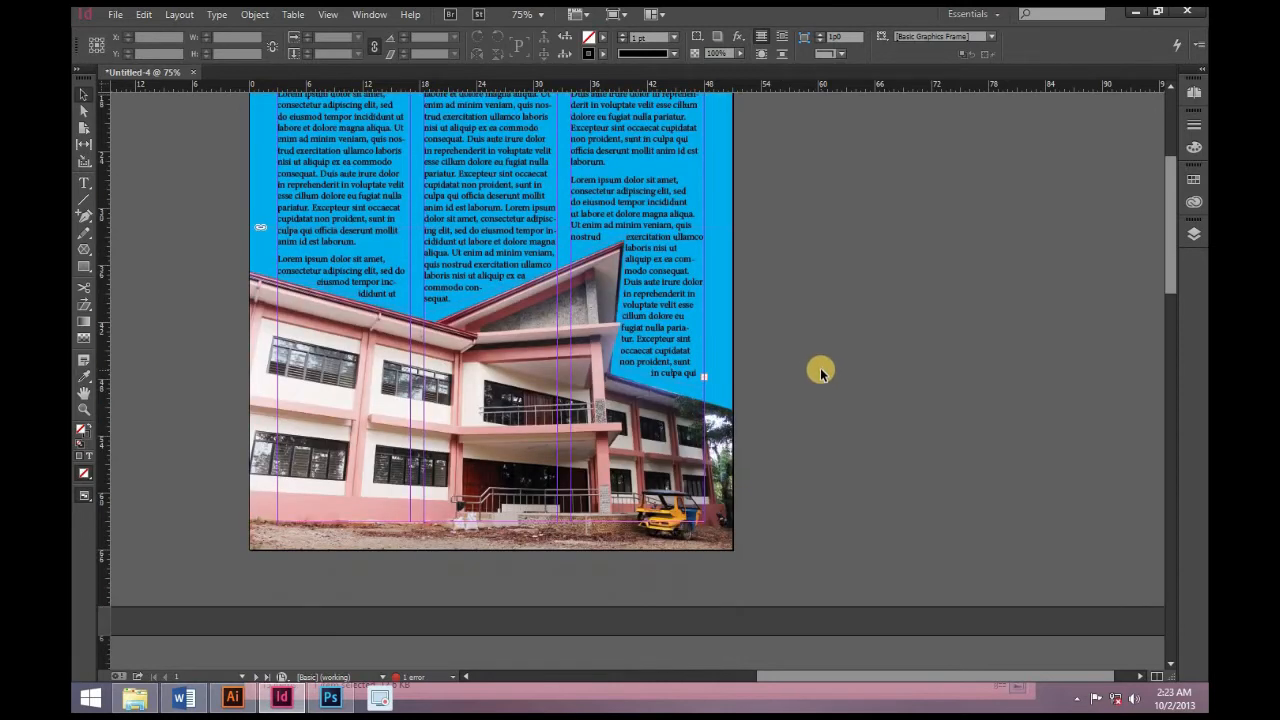
scroll(820, 373, "up", 4)
scroll(826, 362, "down", 1)
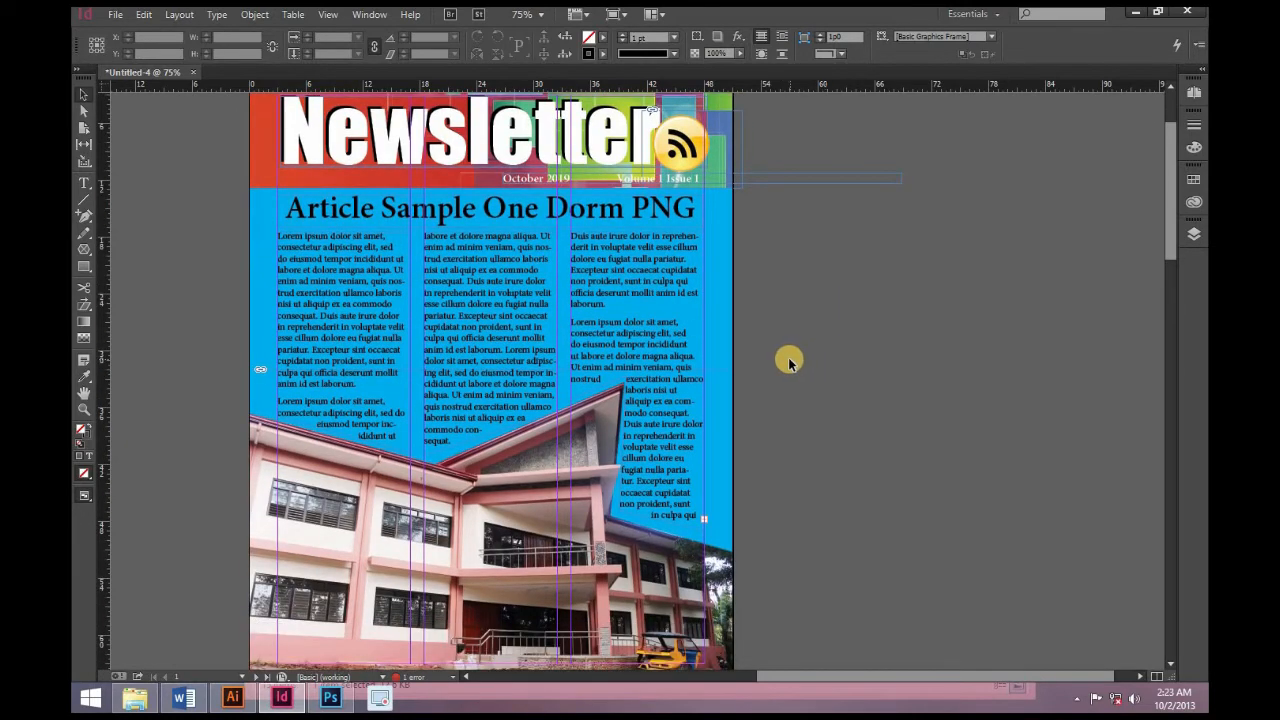
scroll(790, 370, "down", 1)
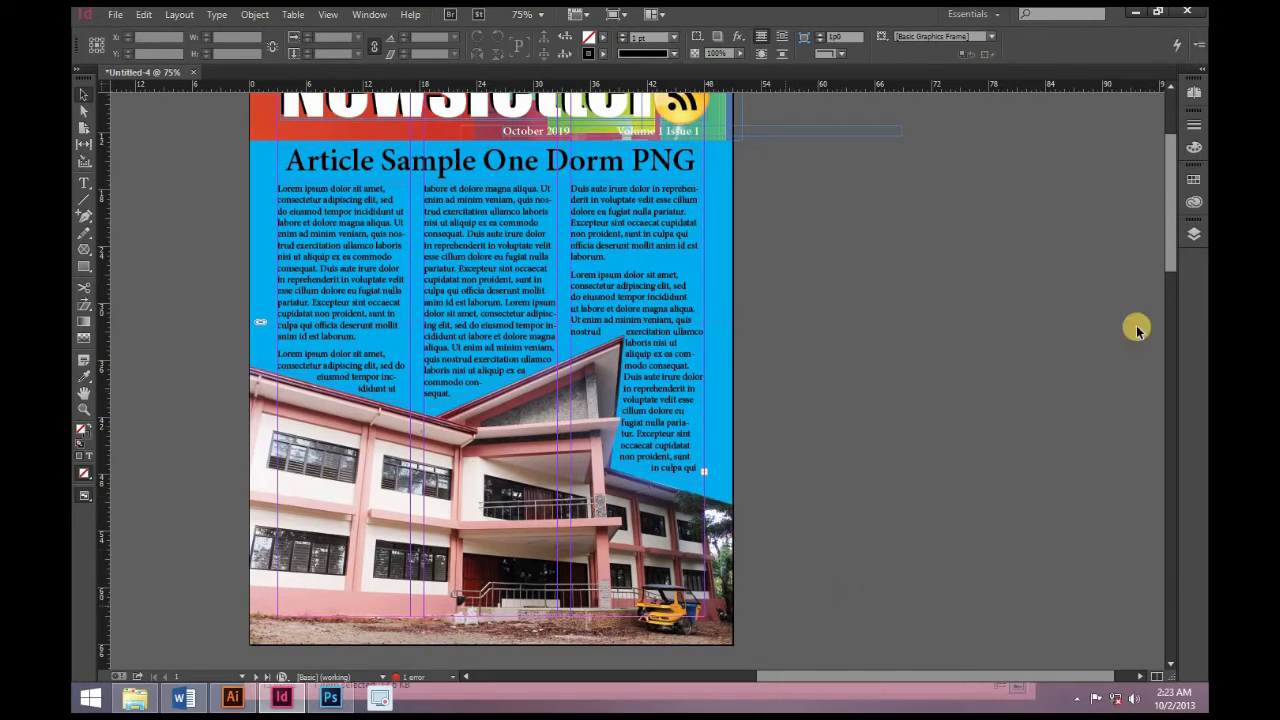
left_click(1193, 91)
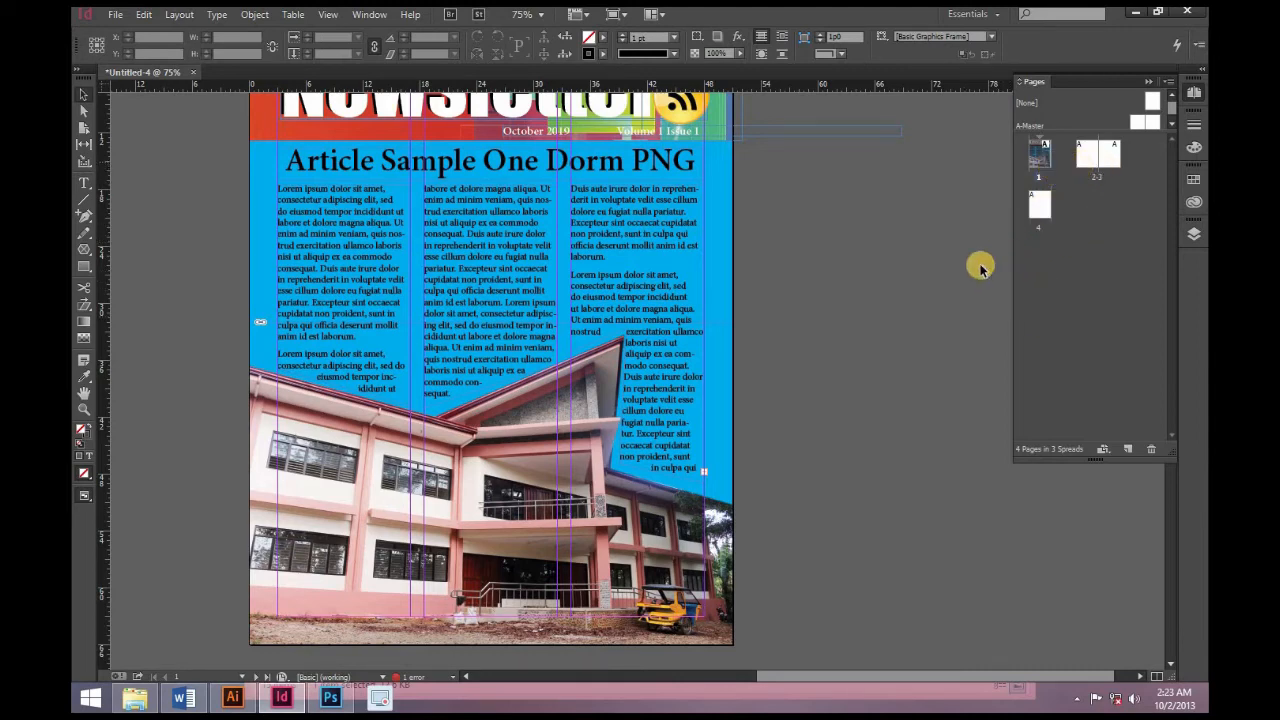
scroll(814, 300, "up", 3)
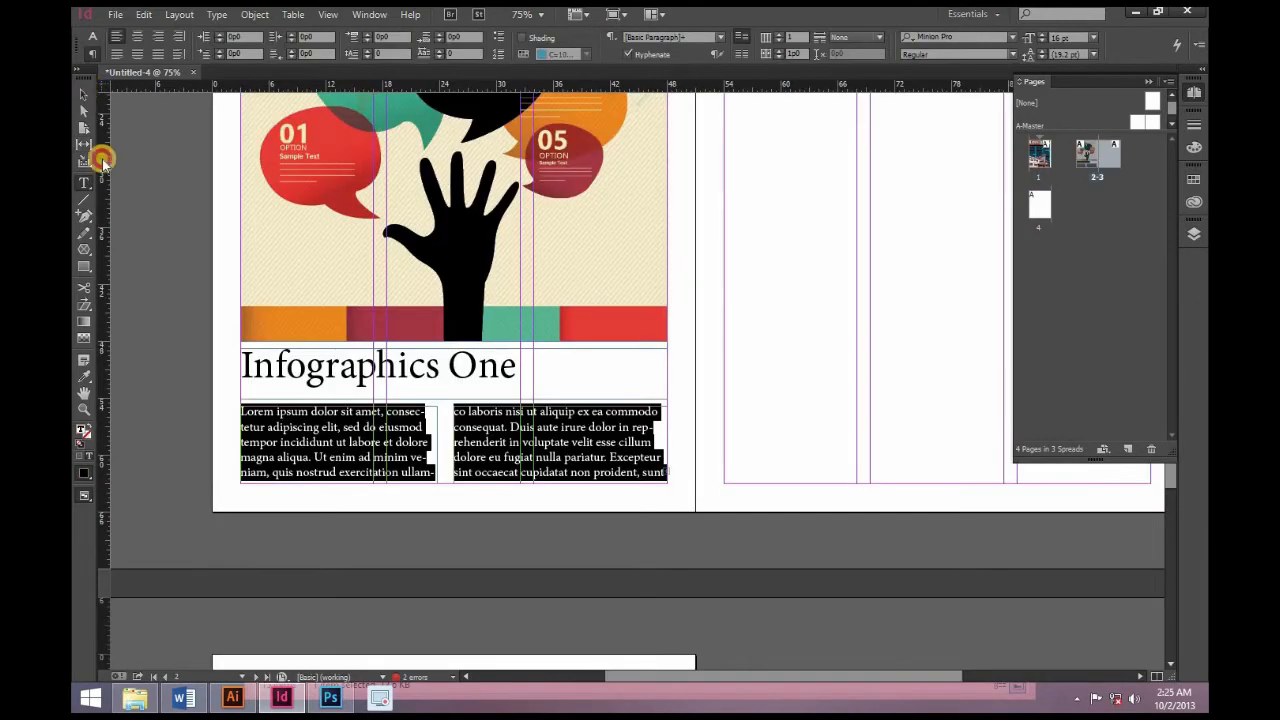
Step: Deselect the body text on page 2 and open the infographic above it for editing in Adobe Illustrator CC
left_click(84, 94)
left_click(551, 515)
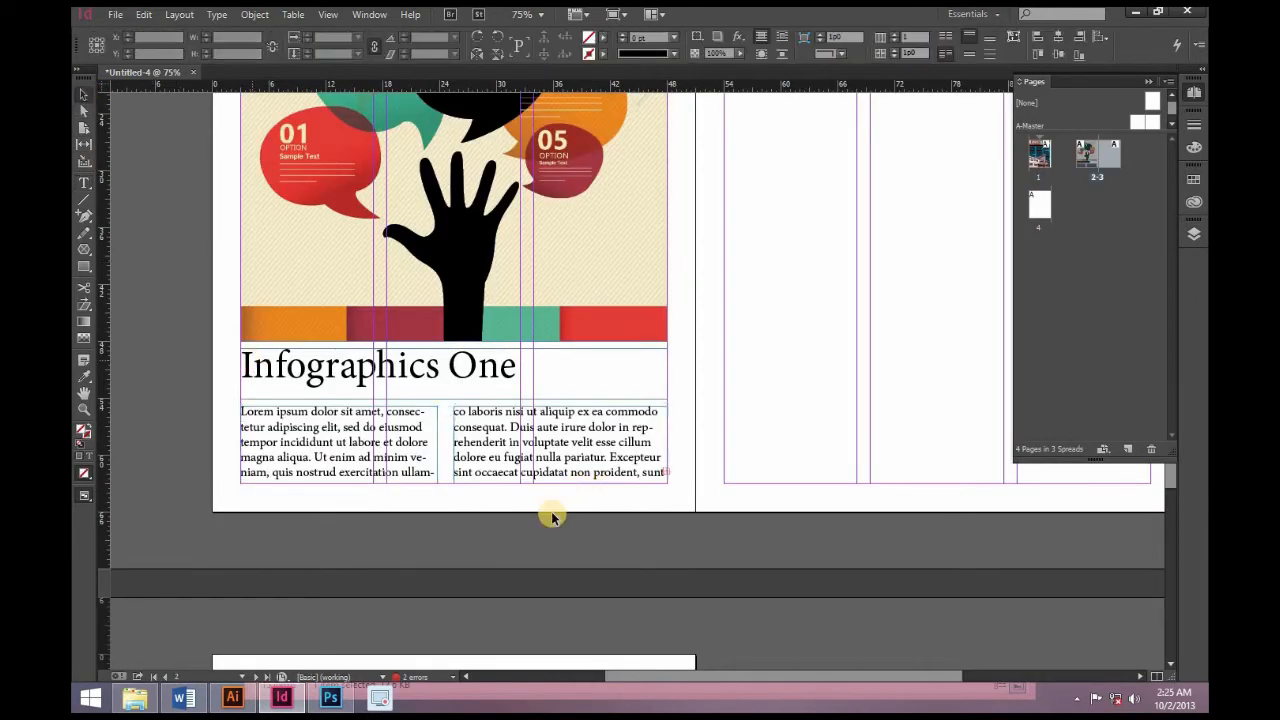
scroll(551, 515, "up", 3)
scroll(541, 545, "down", 1)
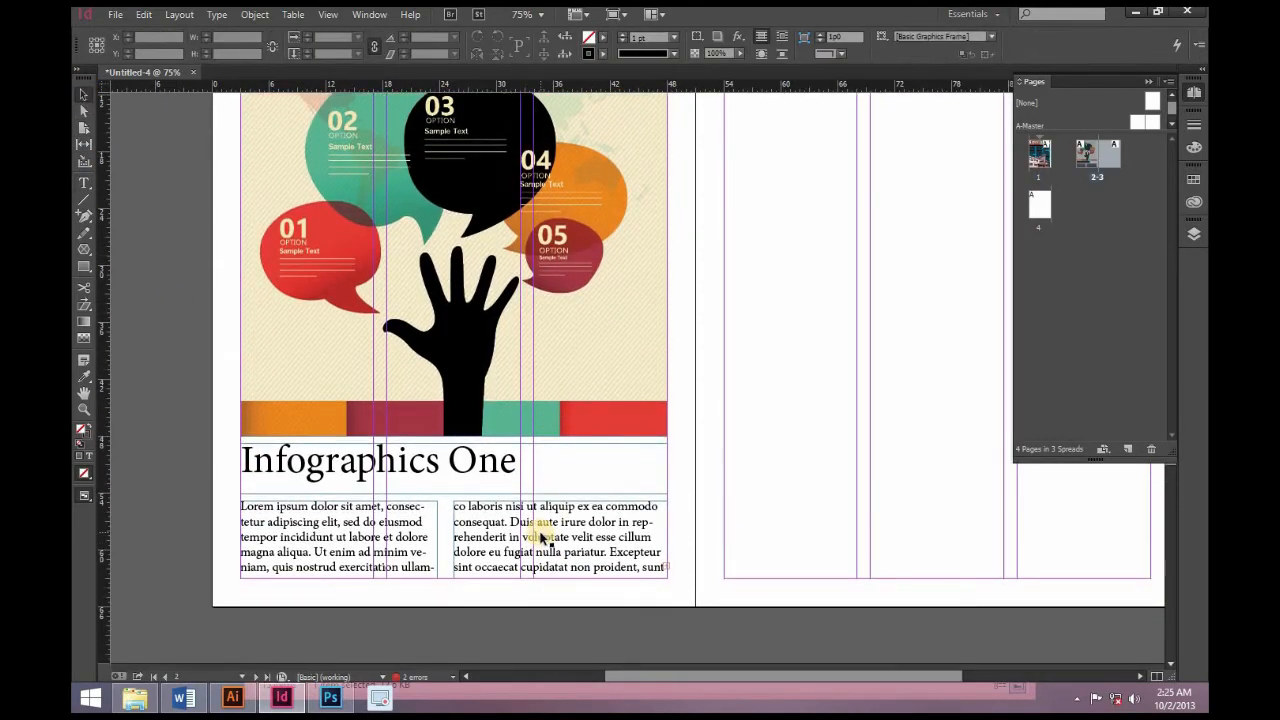
scroll(540, 538, "up", 3)
scroll(538, 528, "down", 2)
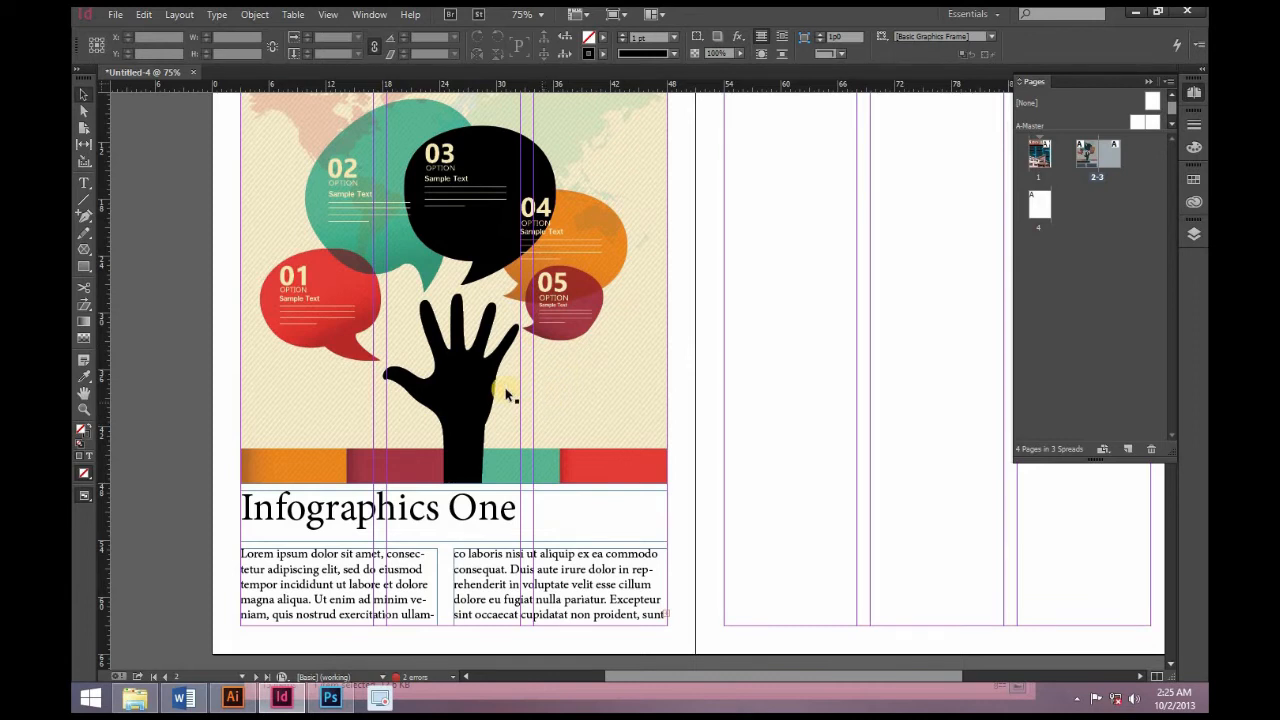
left_click(586, 418)
right_click(586, 410)
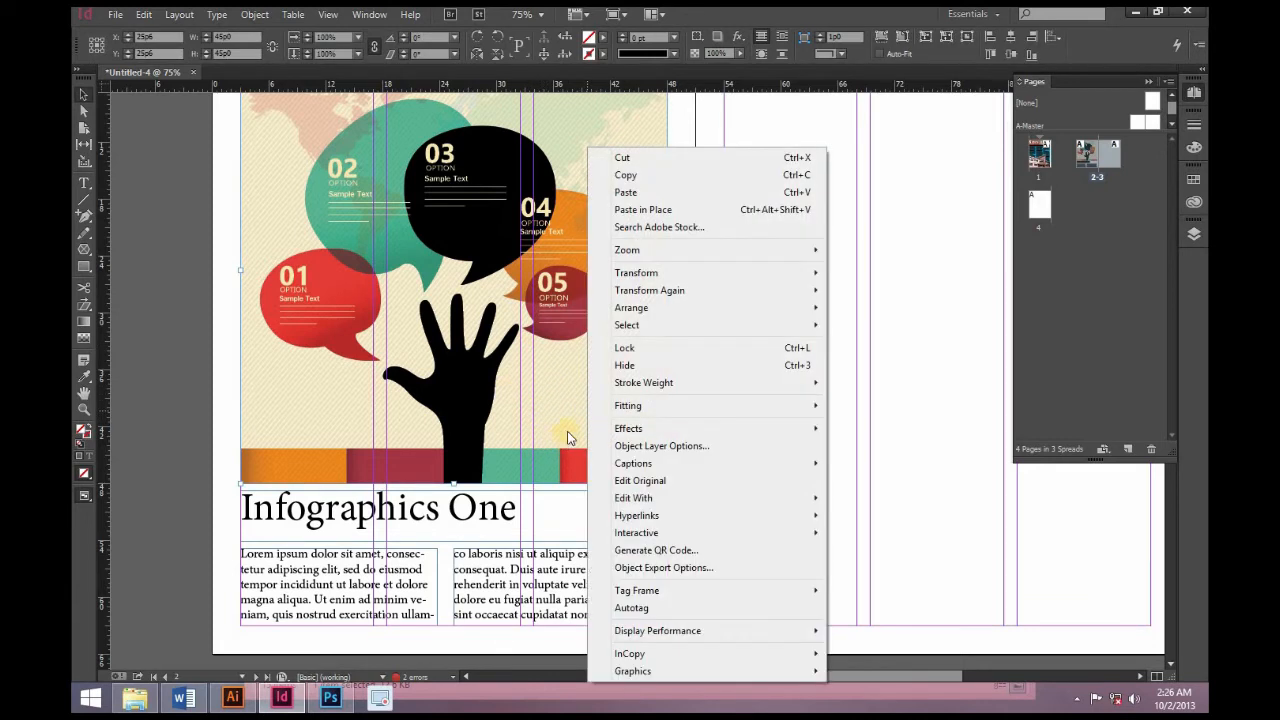
mouse_move(740, 498)
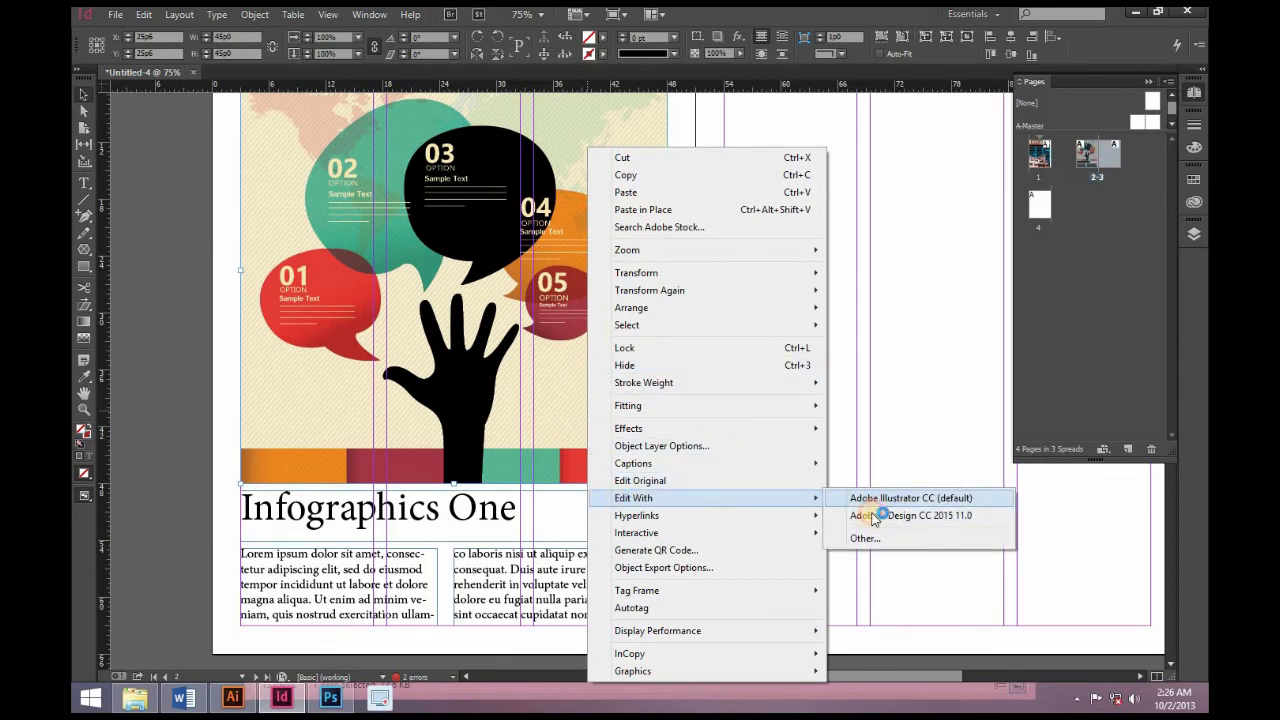
left_click(862, 498)
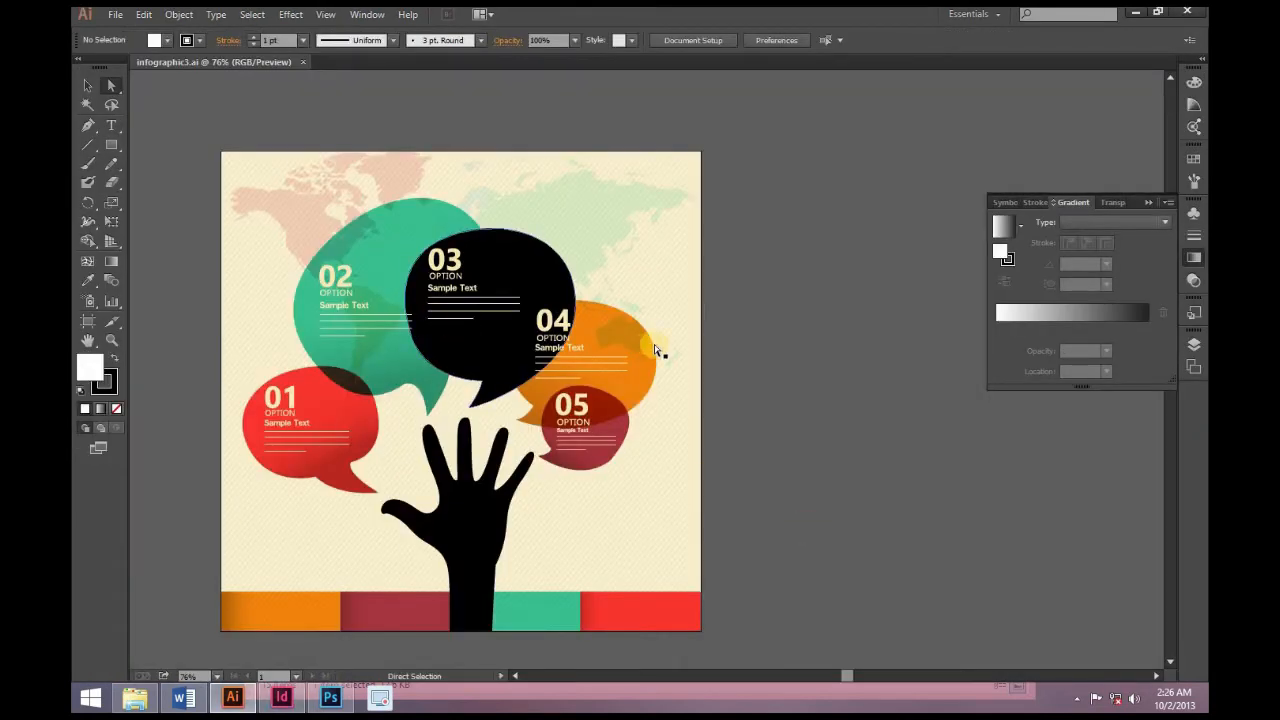
Step: Fill the black 03 speech bubble and the hand with the dark brown swatch R=66 G=33 B=11
scroll(520, 286, "down", 2)
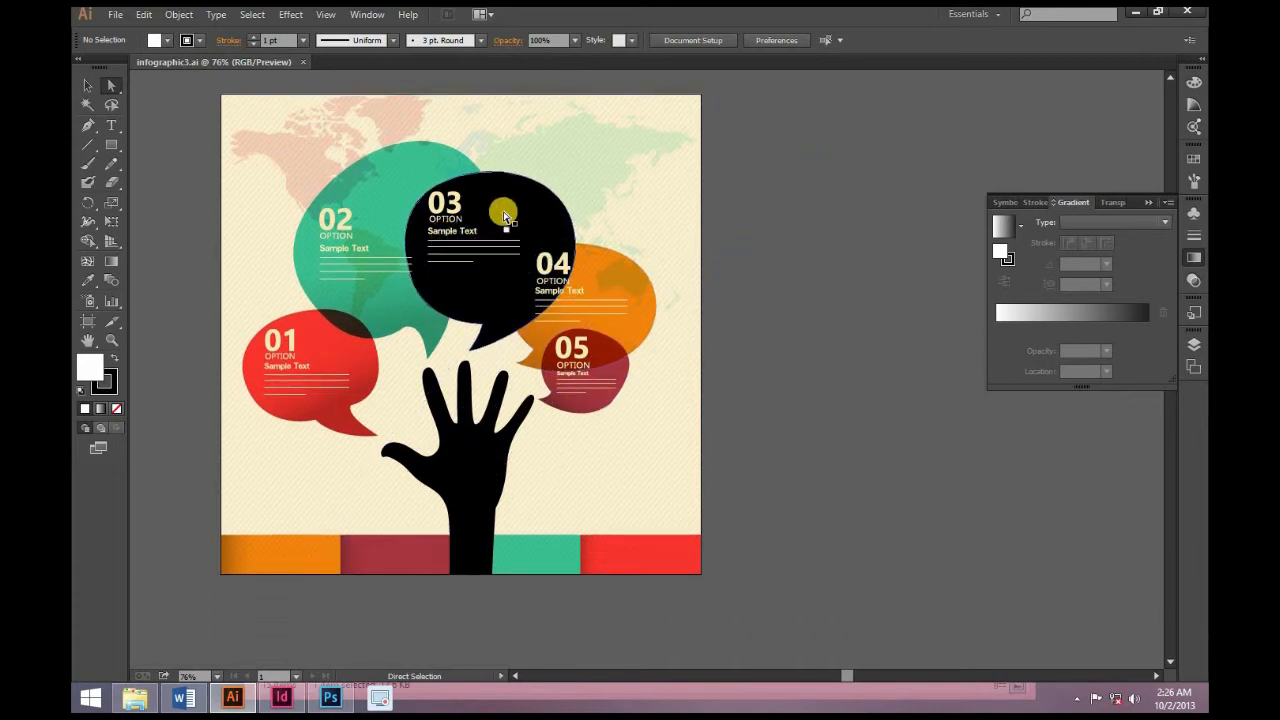
left_click(511, 221)
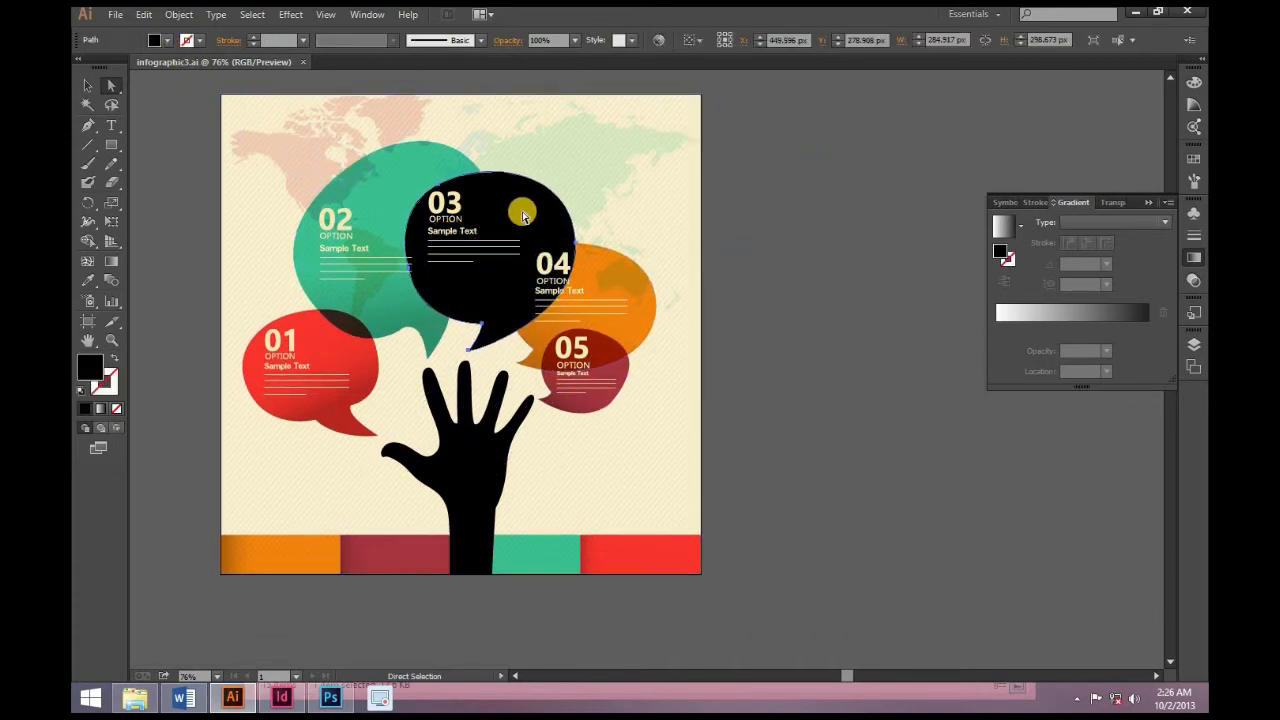
left_click(167, 40)
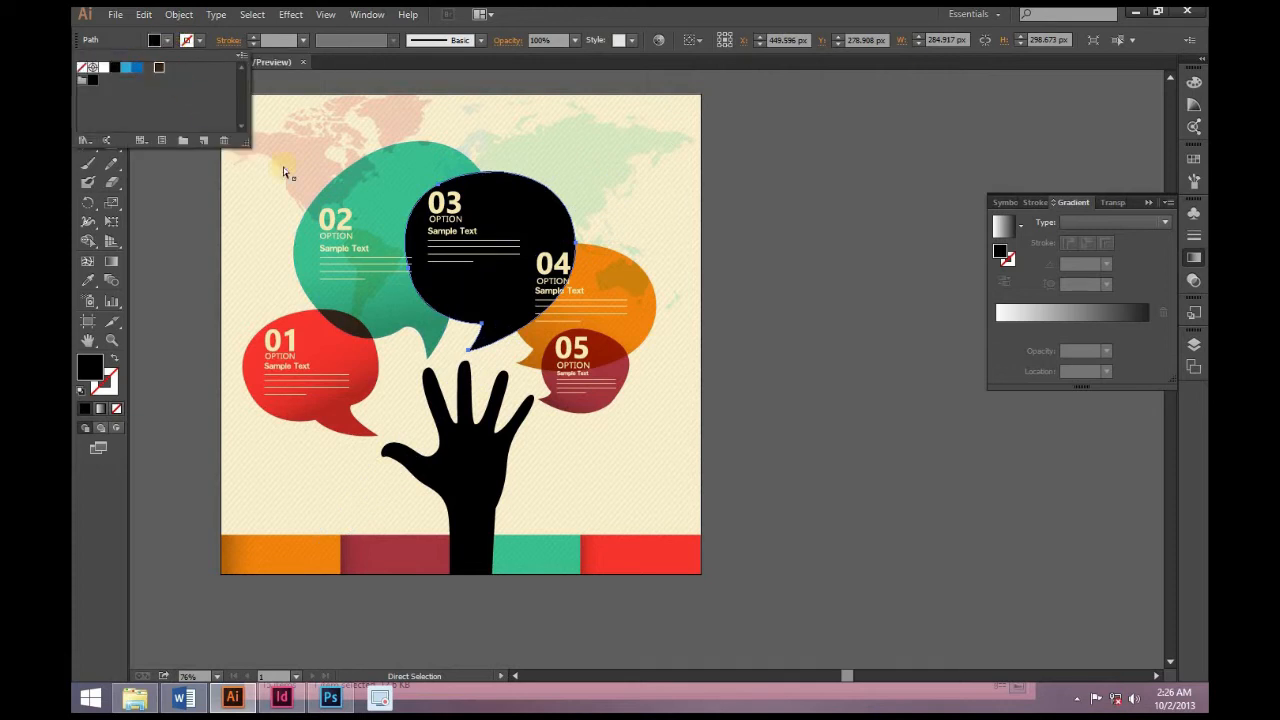
left_click(475, 526)
left_click(347, 369)
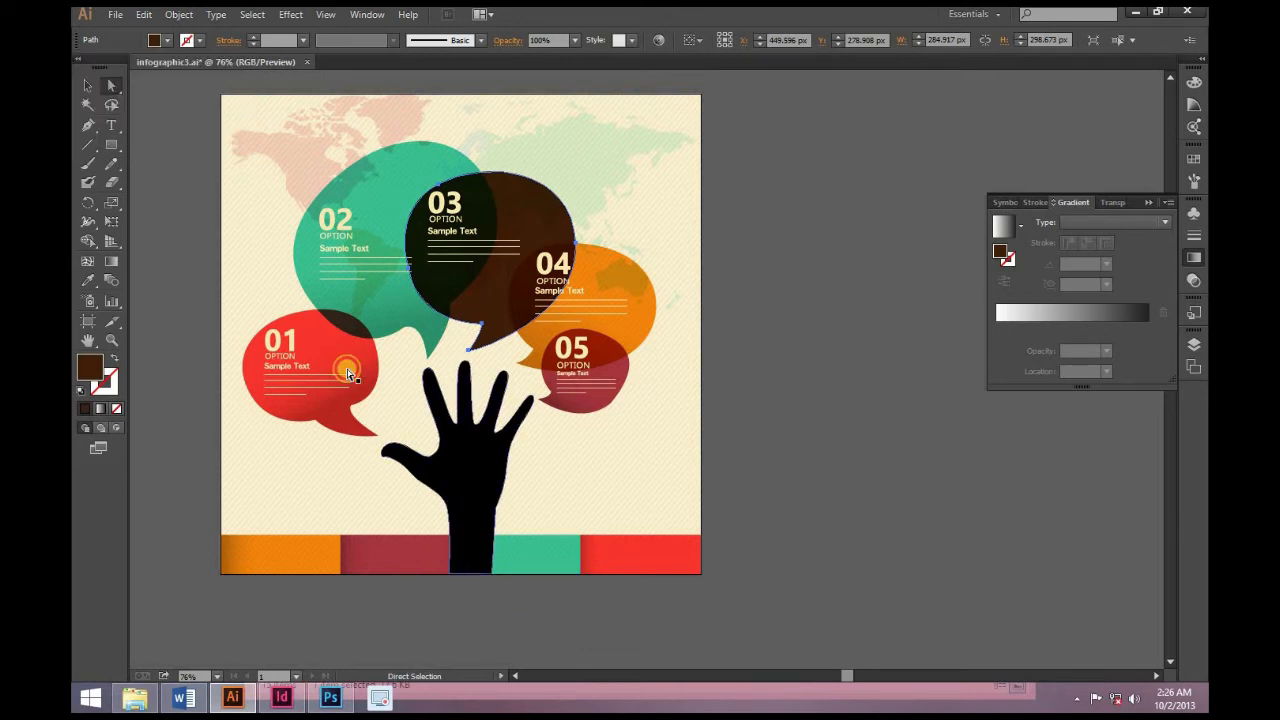
left_click(167, 40)
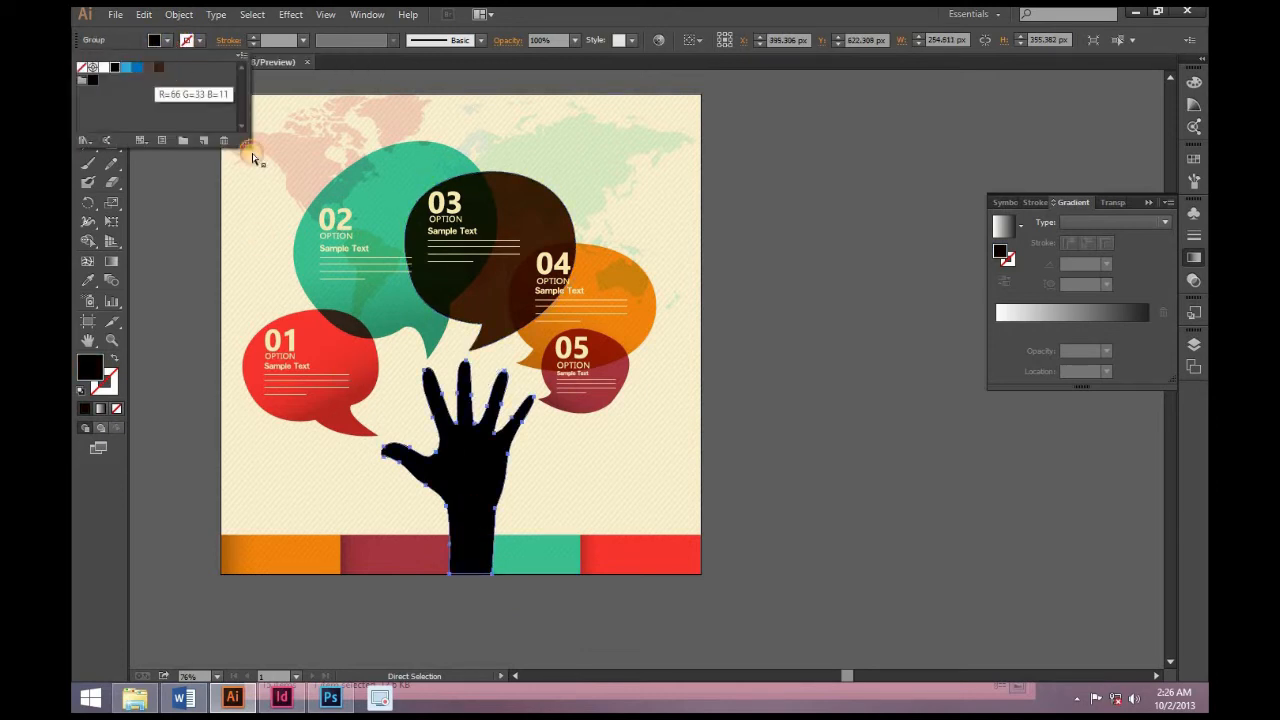
left_click(766, 343)
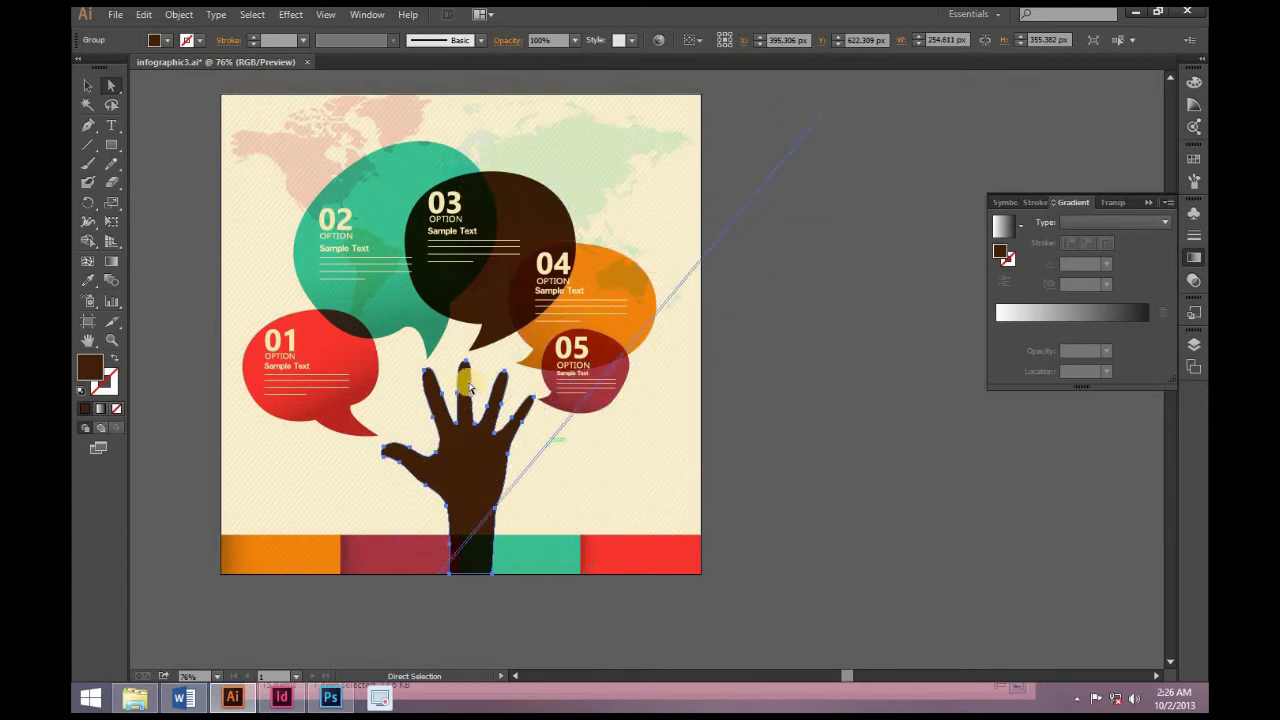
Step: Save and close infographic3.ai, and switch back to the newsletter in InDesign with the infographic deselected
left_click(643, 371)
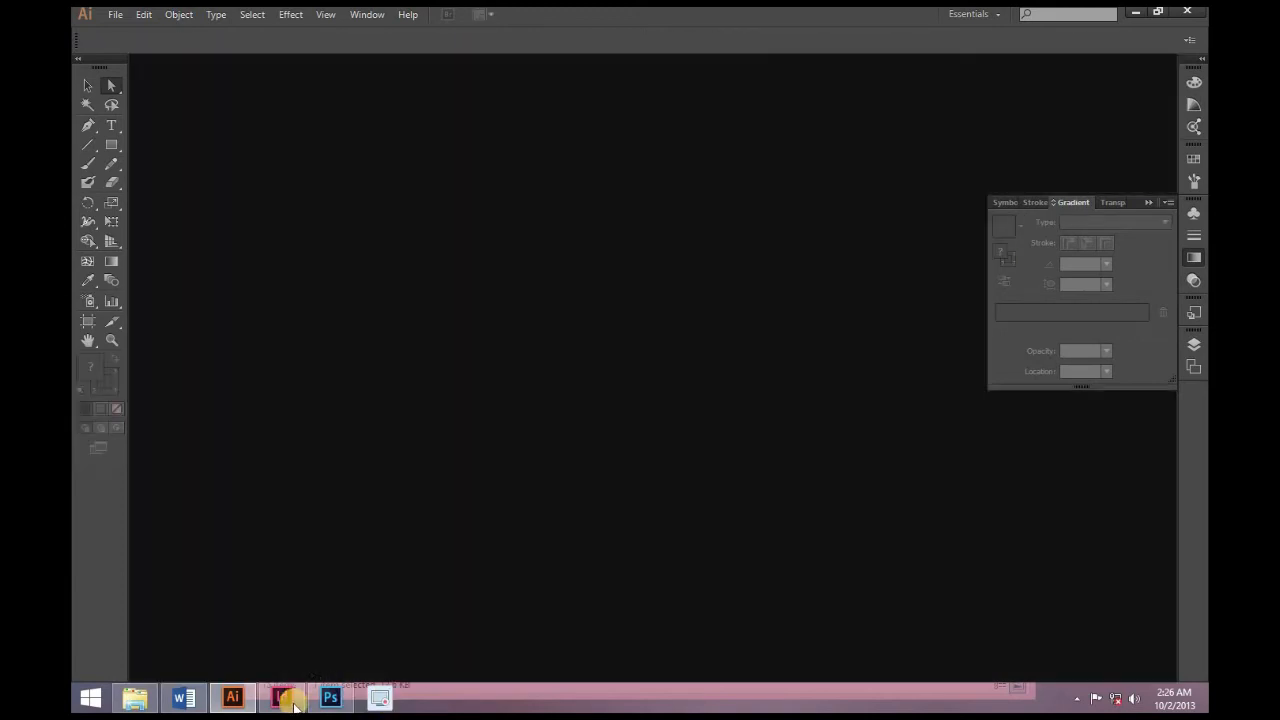
left_click(288, 702)
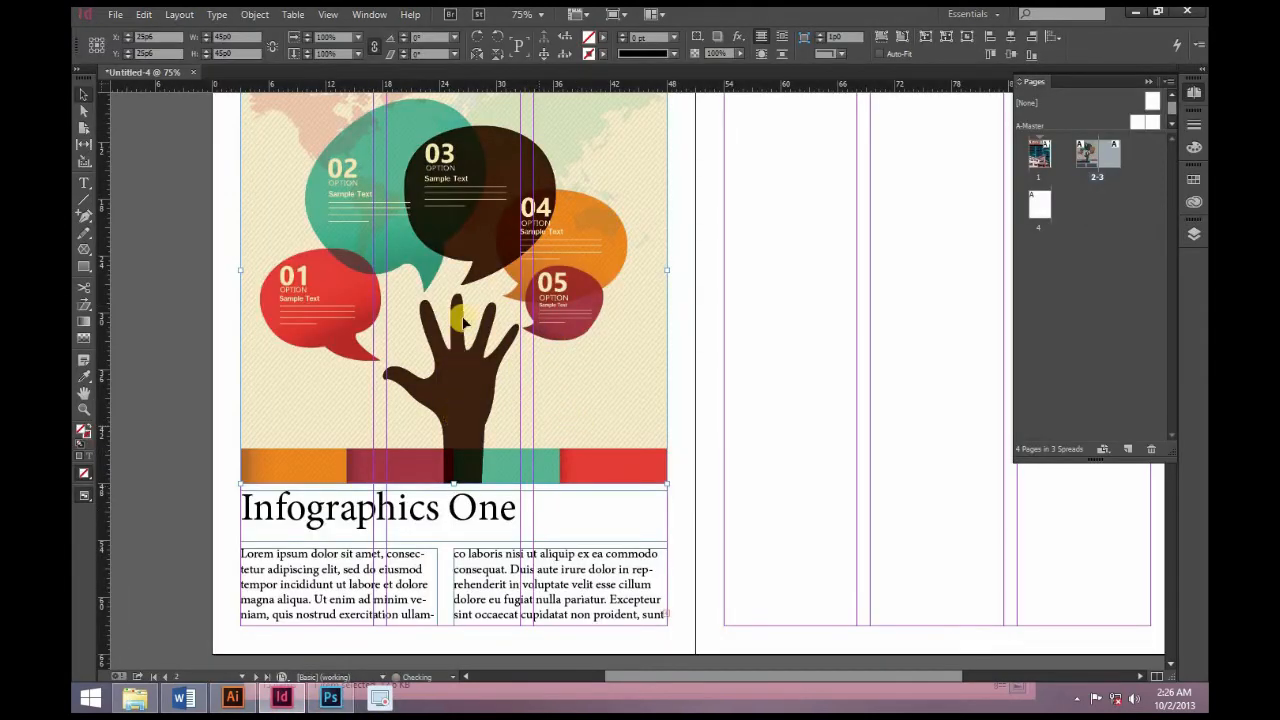
left_click(174, 268)
left_click(297, 392)
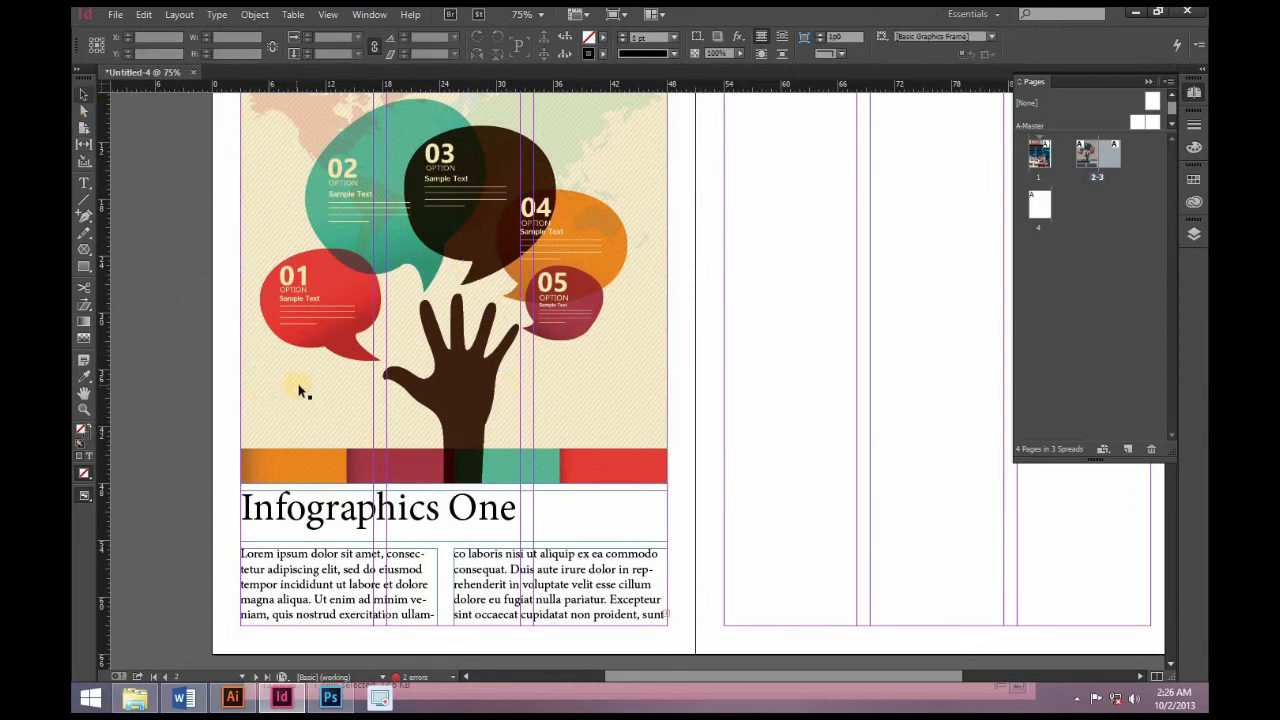
Step: Place the PSD hd-vector-road-map-file-free at the top of page 3's first column, about 14 by 14 picas, and deselect it
key("ctrl+minus")
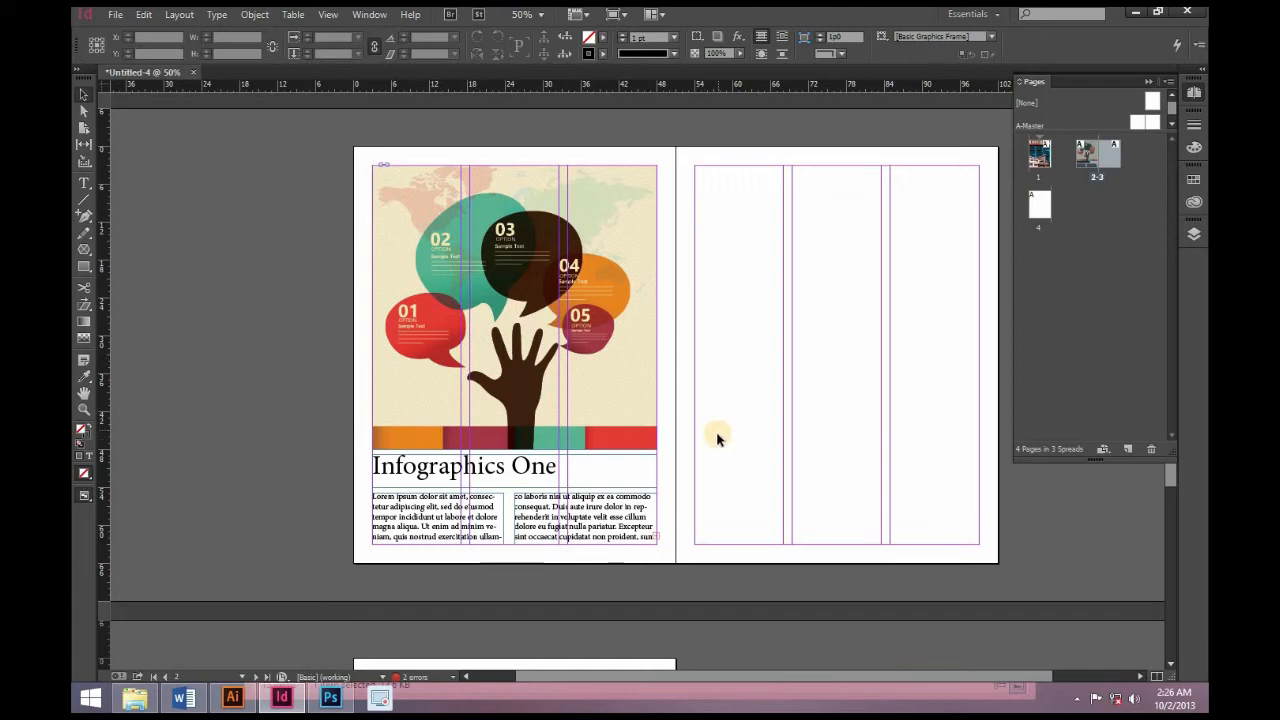
key("ctrl+d")
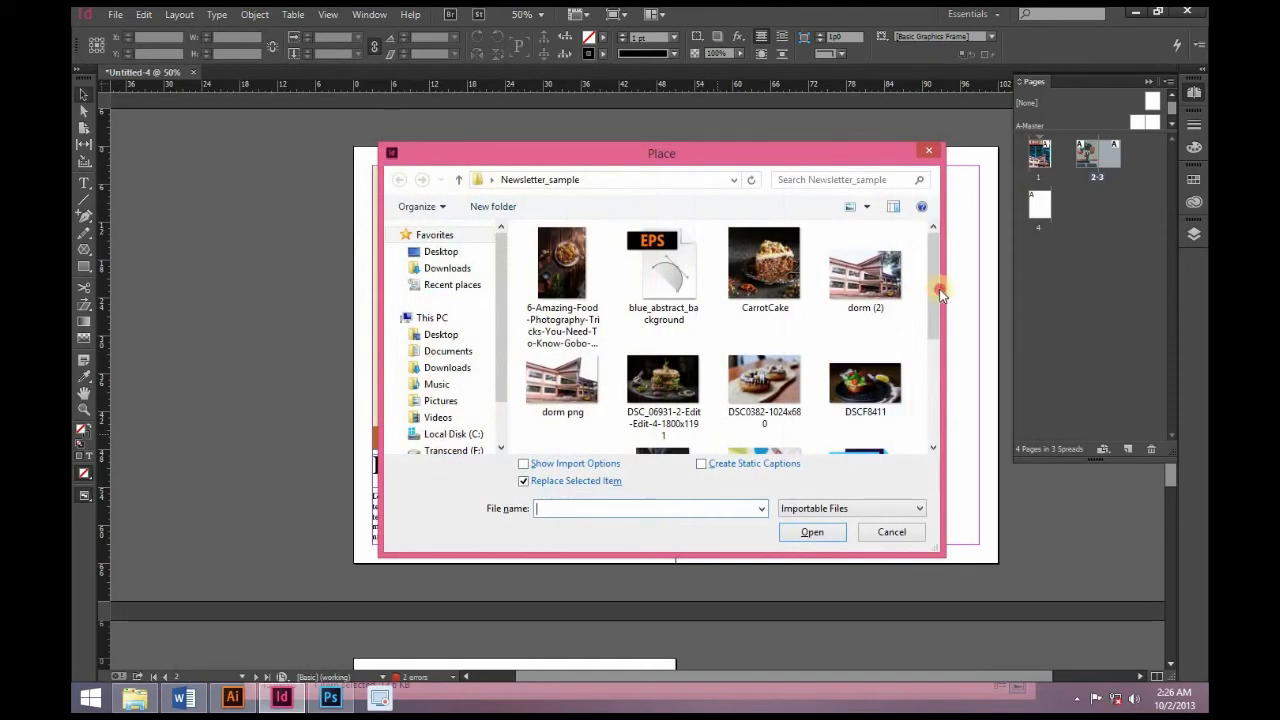
scroll(943, 341, "down", 2)
left_click(885, 388)
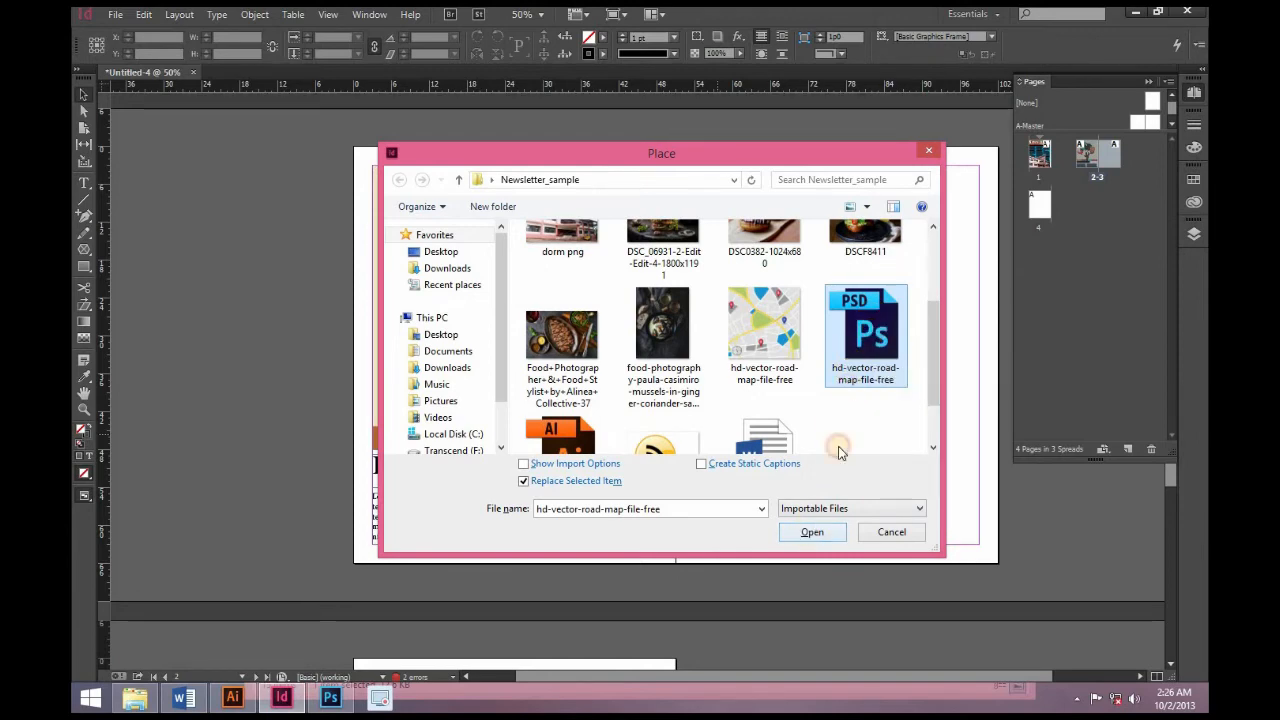
left_click(812, 536)
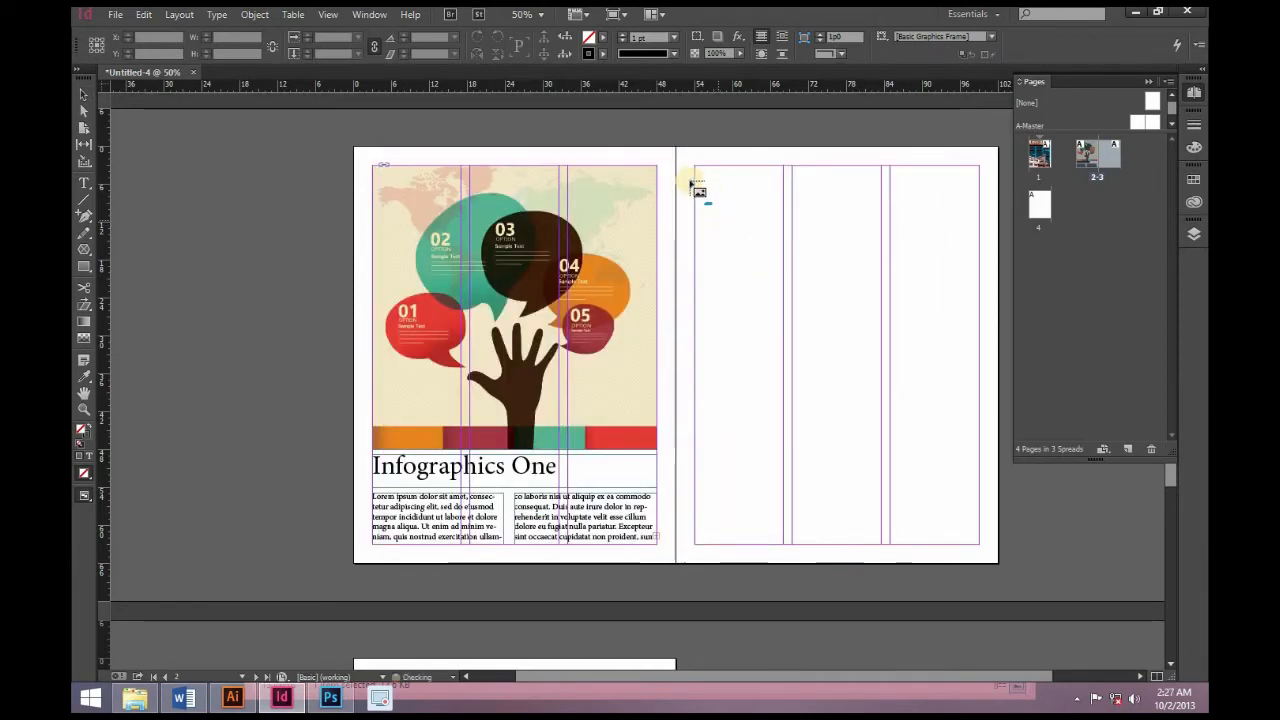
left_click_drag(697, 168, 766, 252)
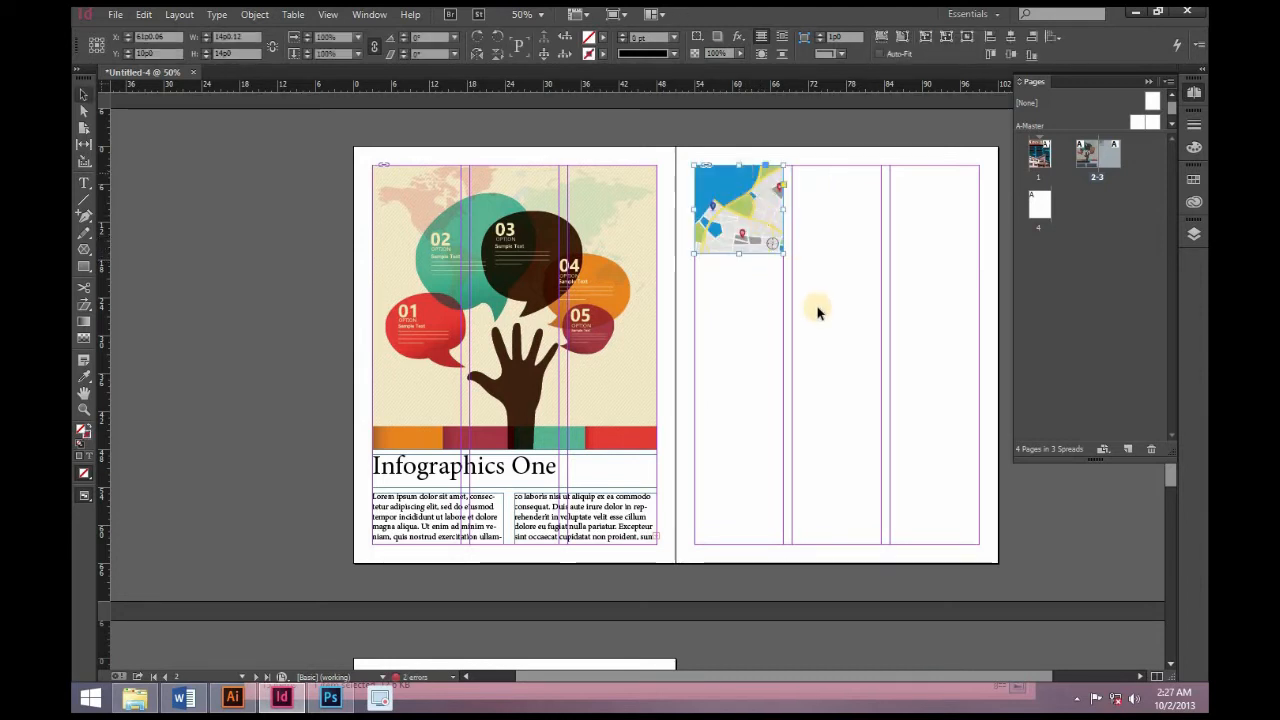
left_click(790, 263)
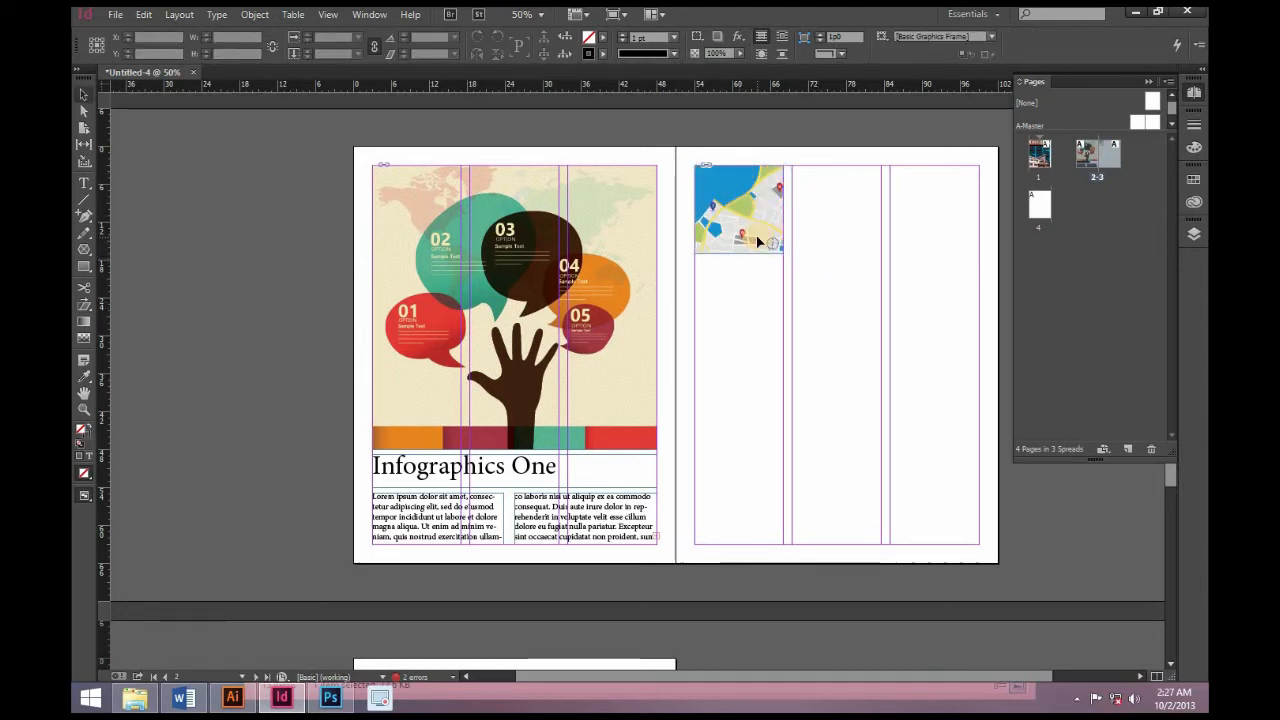
Step: Open the placed road map for editing in Adobe Photoshop CC
right_click(758, 241)
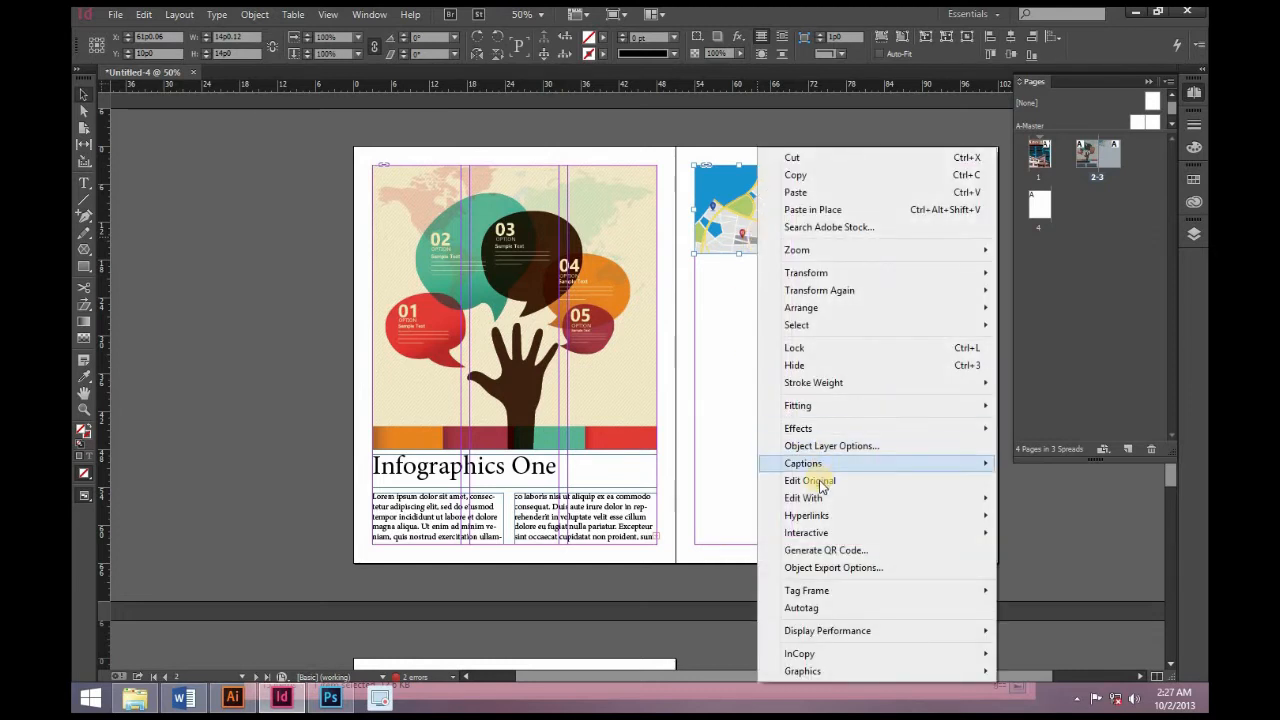
mouse_move(806, 499)
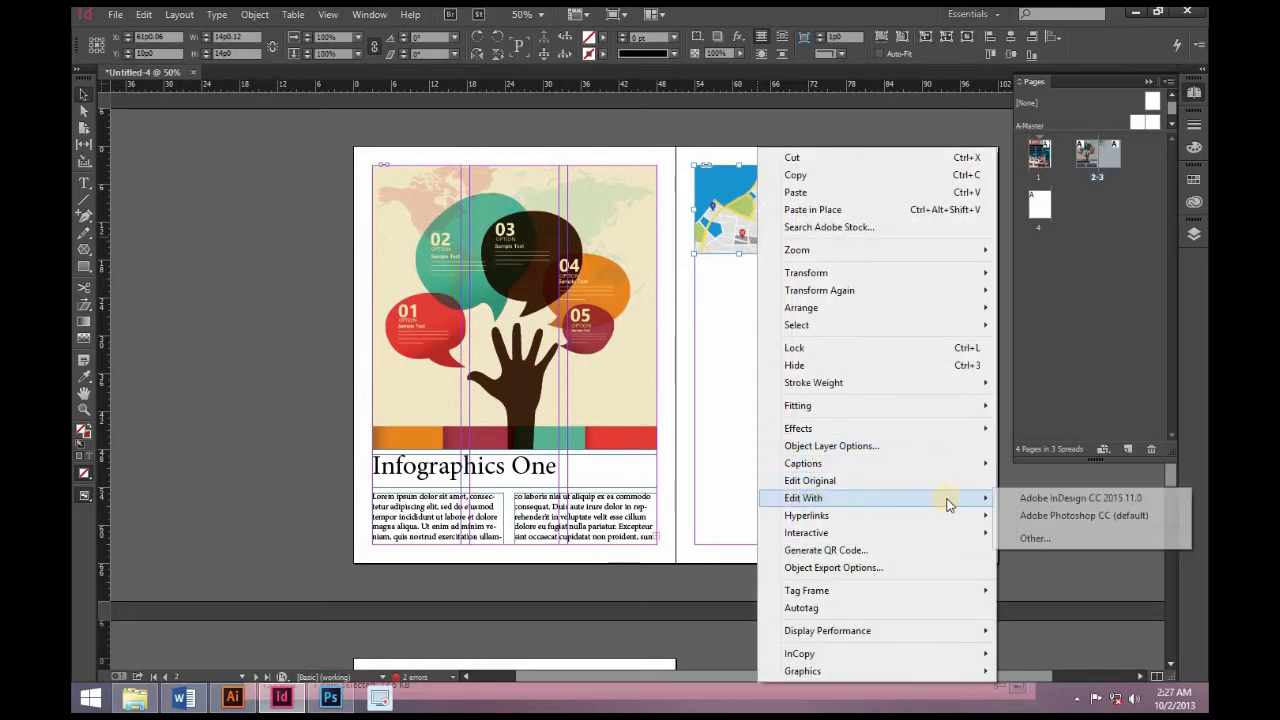
left_click(1040, 515)
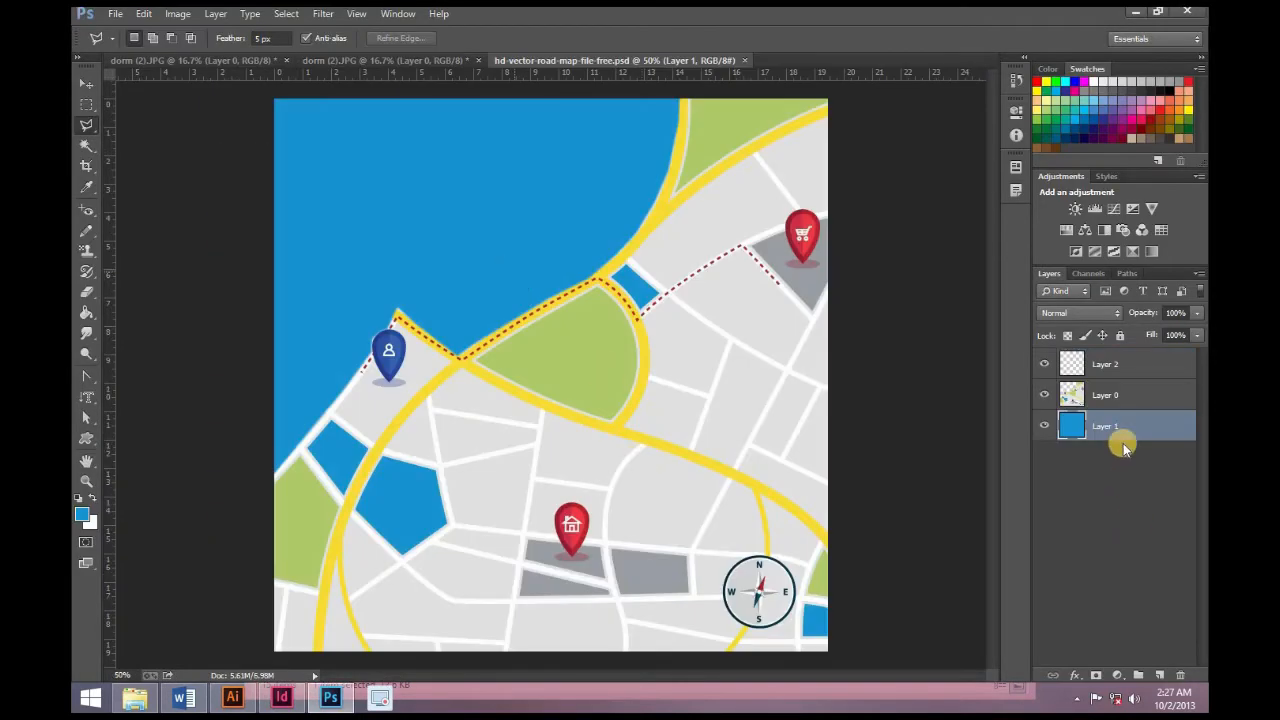
Step: Set the foreground color to bright green, hex 38ff02, for the Paint Bucket
left_click(85, 88)
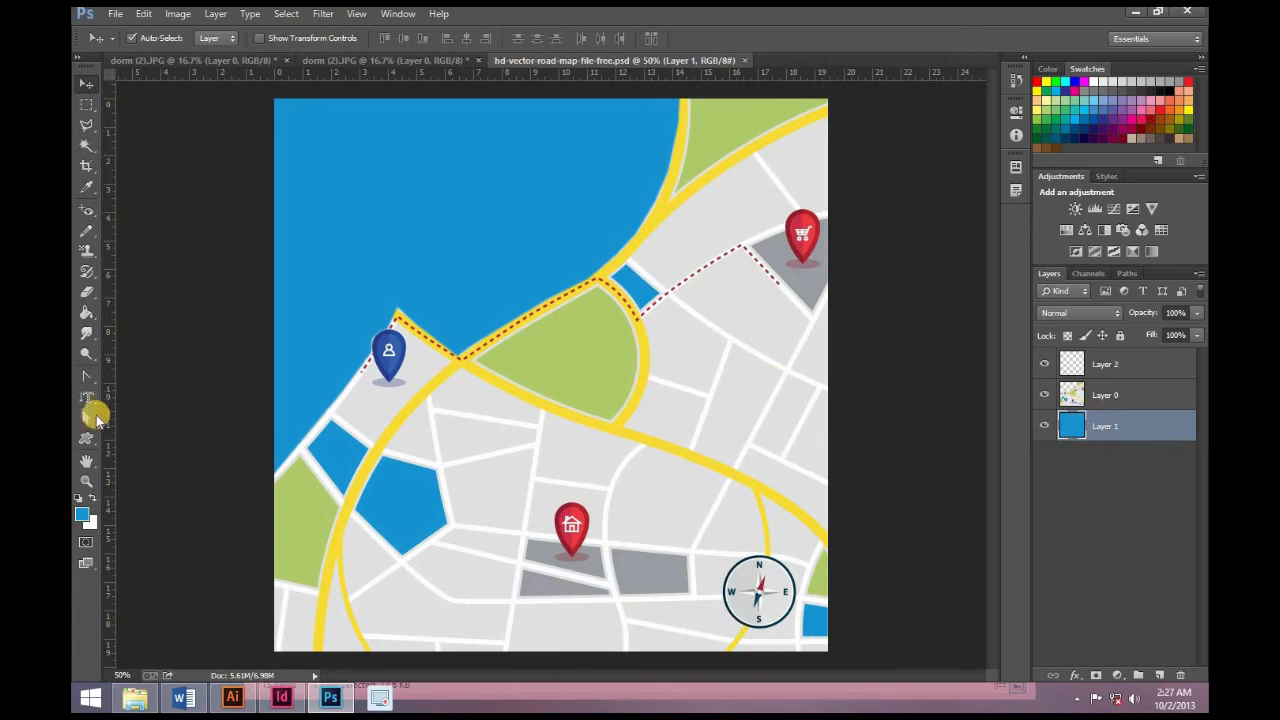
left_click(82, 512)
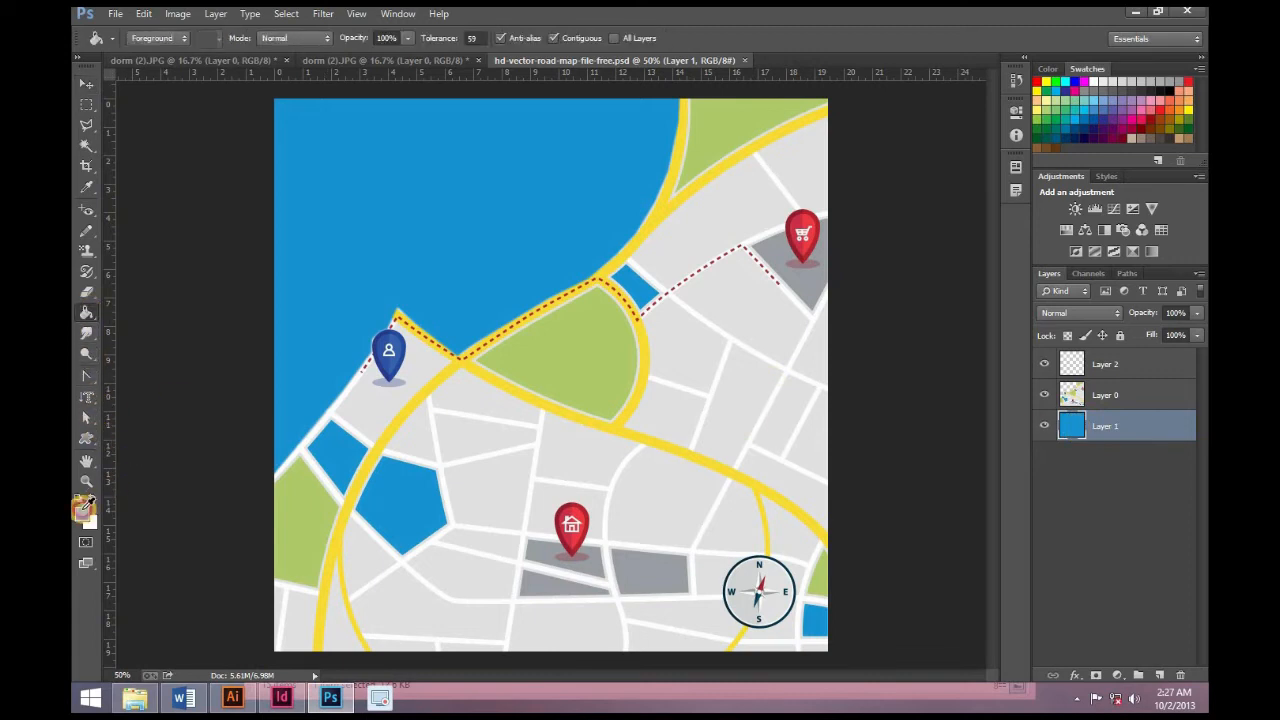
left_click(787, 520)
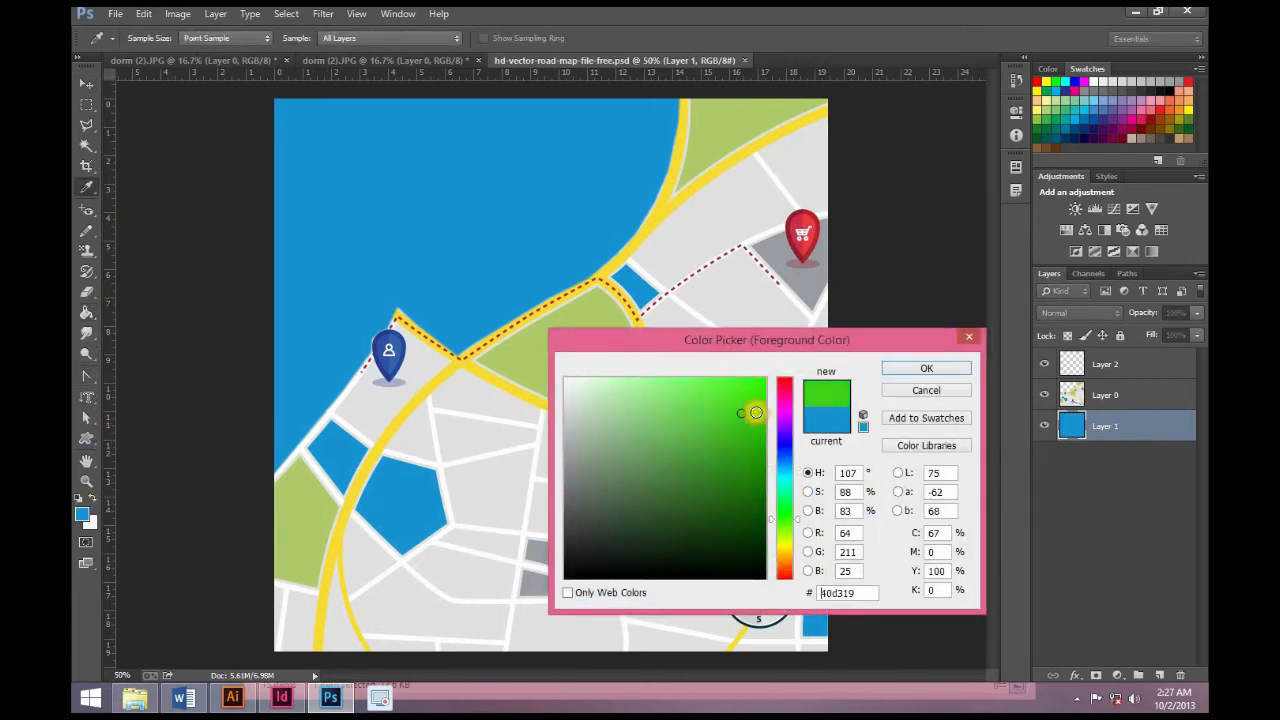
left_click(764, 377)
left_click(926, 368)
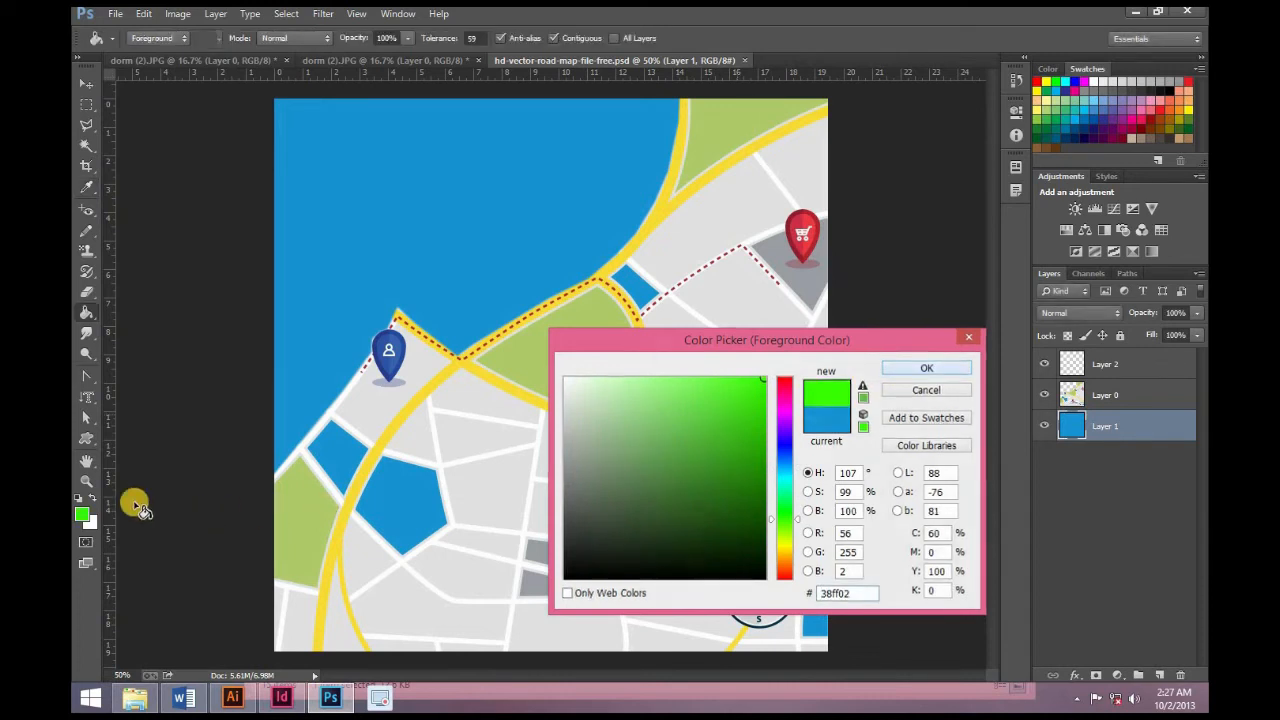
Step: Fill Layer 1's large blue water area with the green using the Paint Bucket, and save and close the road map PSD
left_click(86, 314)
left_click(86, 314)
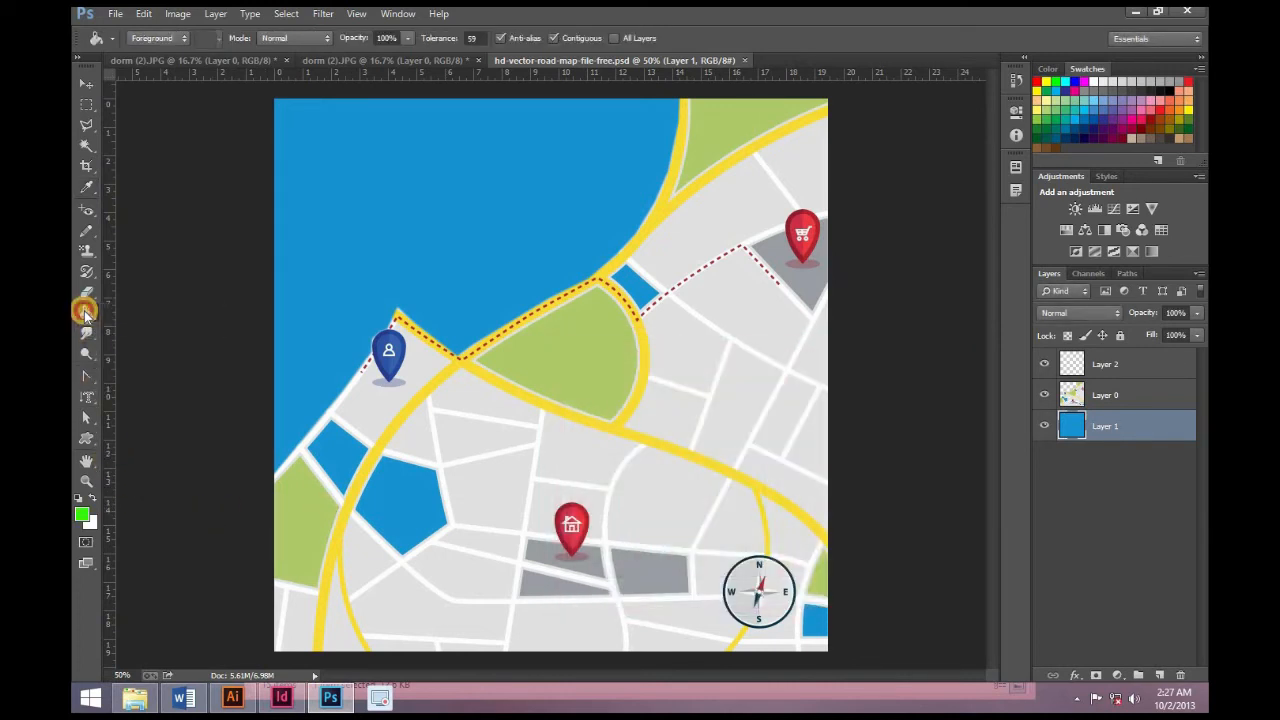
left_click(149, 333)
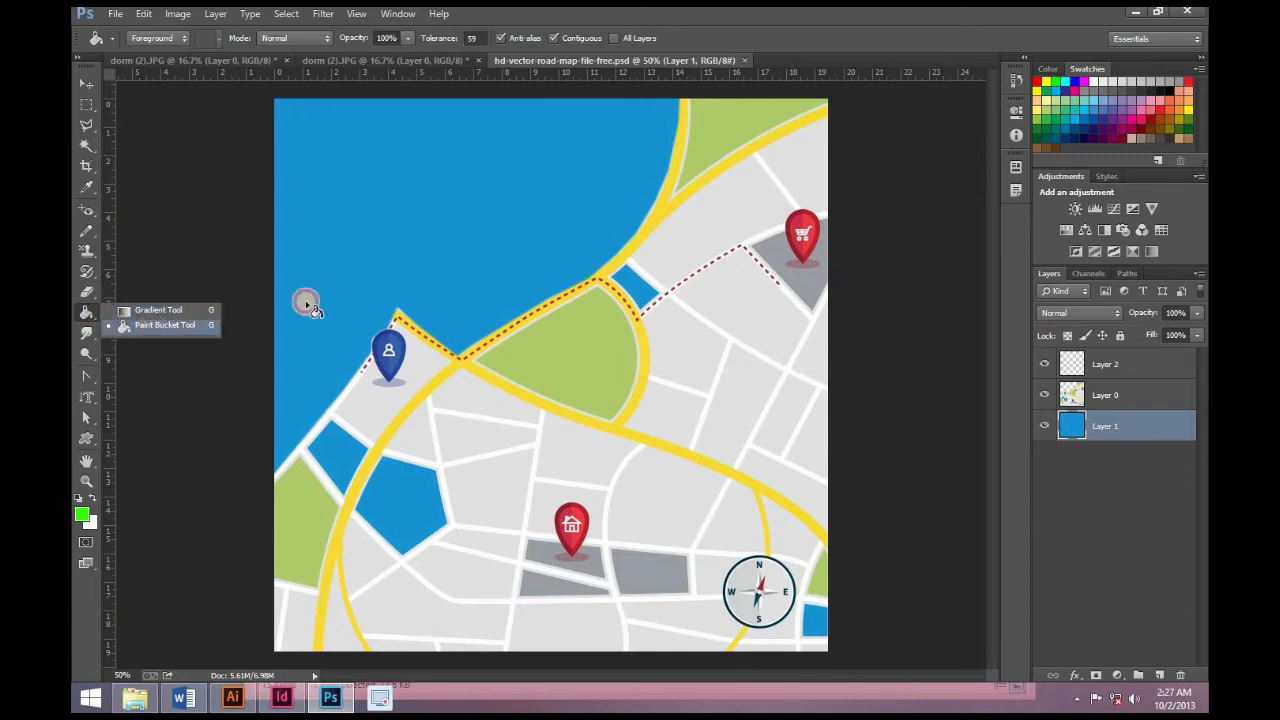
left_click(435, 189)
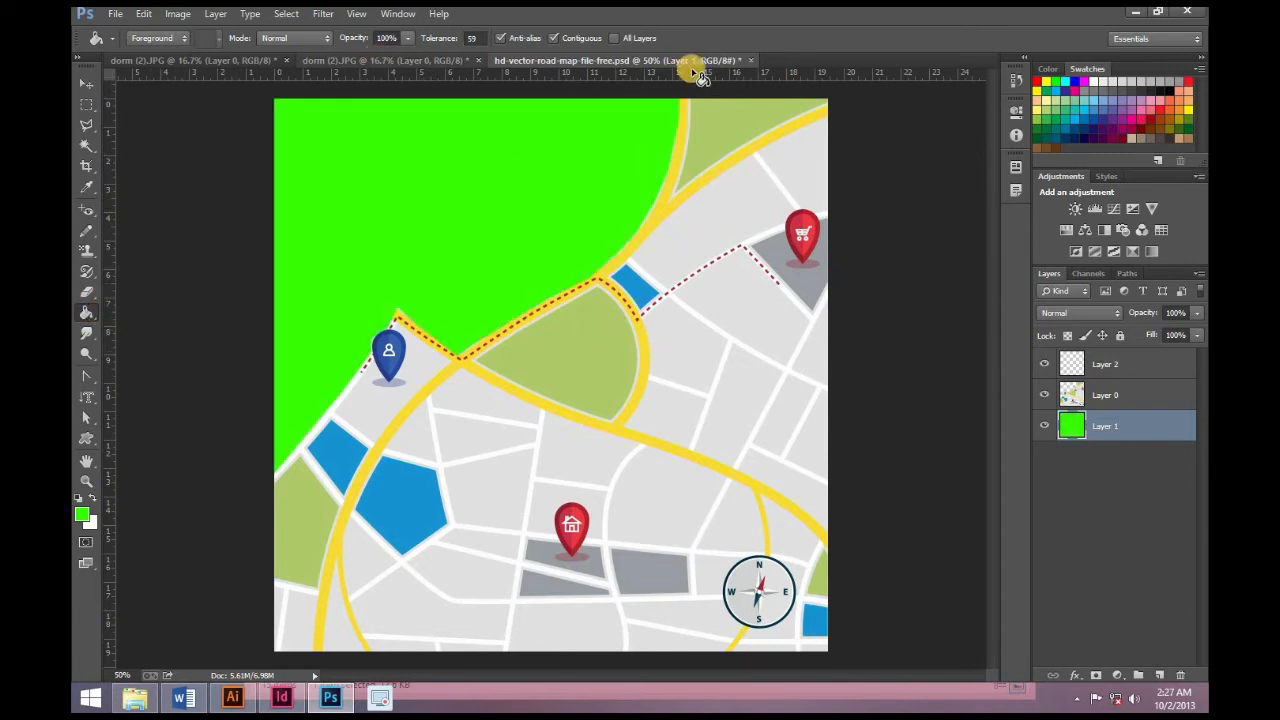
left_click(751, 61)
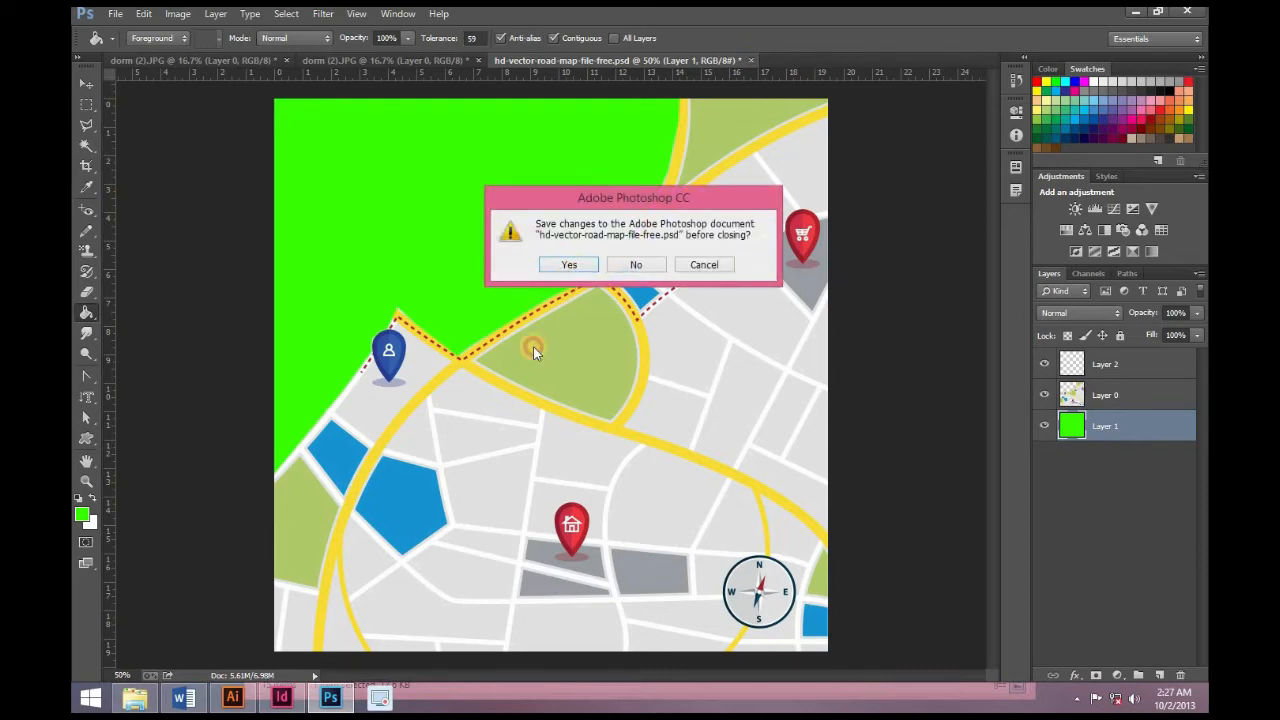
key("Return")
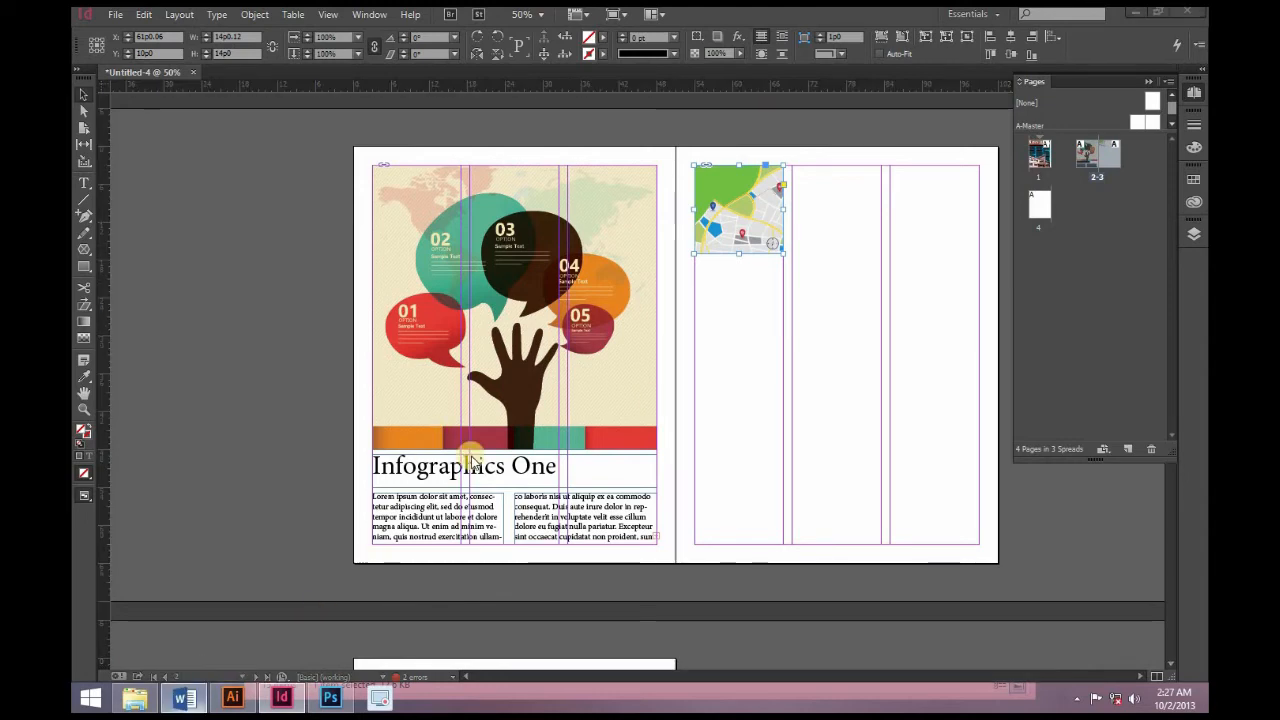
Step: Switch to the Lorem ipsum dolor sit amet document in Word and select all of its text
left_click(184, 697)
left_click_drag(572, 334, 926, 528)
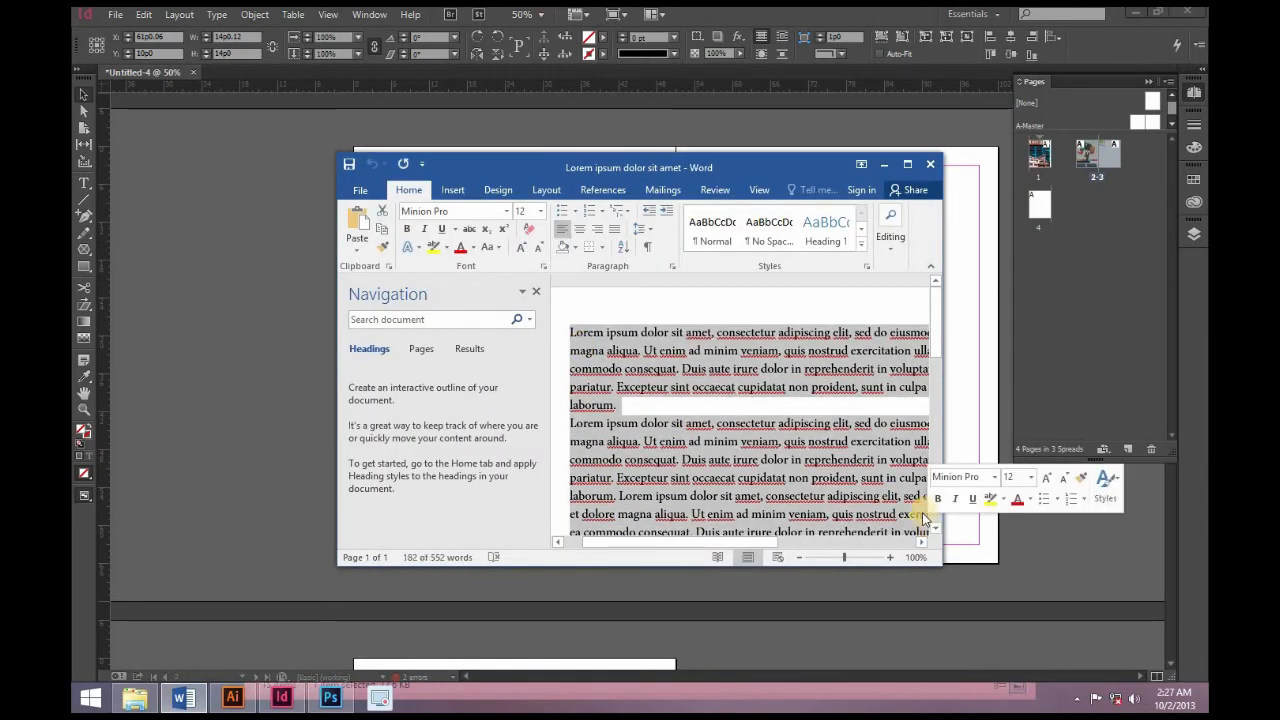
key("ctrl+a")
Step: Return to InDesign and draw a text frame across page 3's first column, from just below the road map to the bottom margin
left_click(974, 374)
left_click(84, 183)
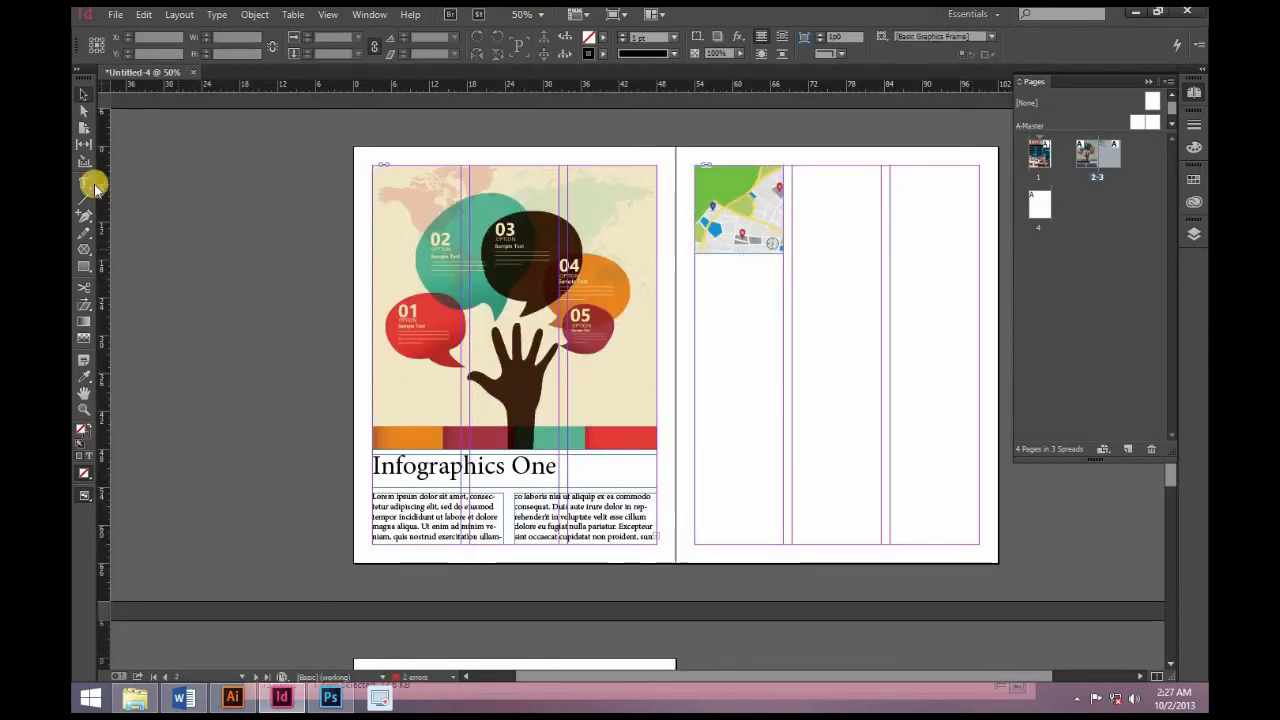
left_click_drag(703, 271, 785, 540)
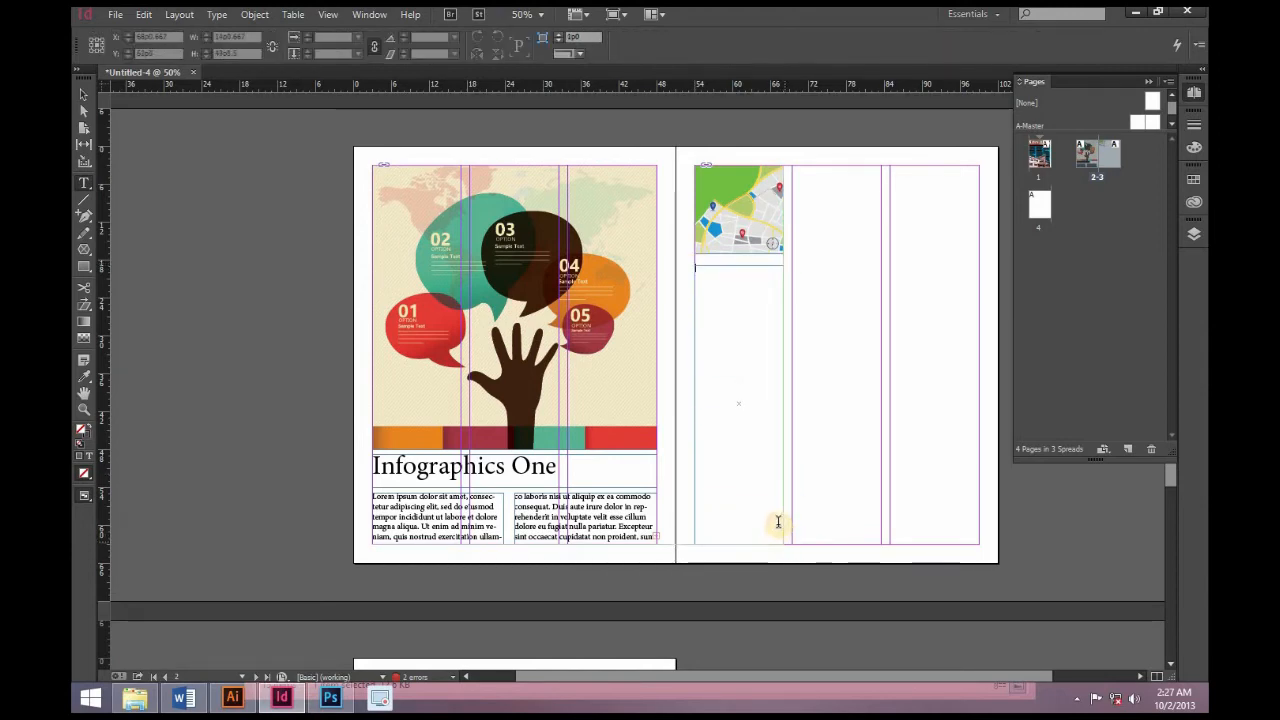